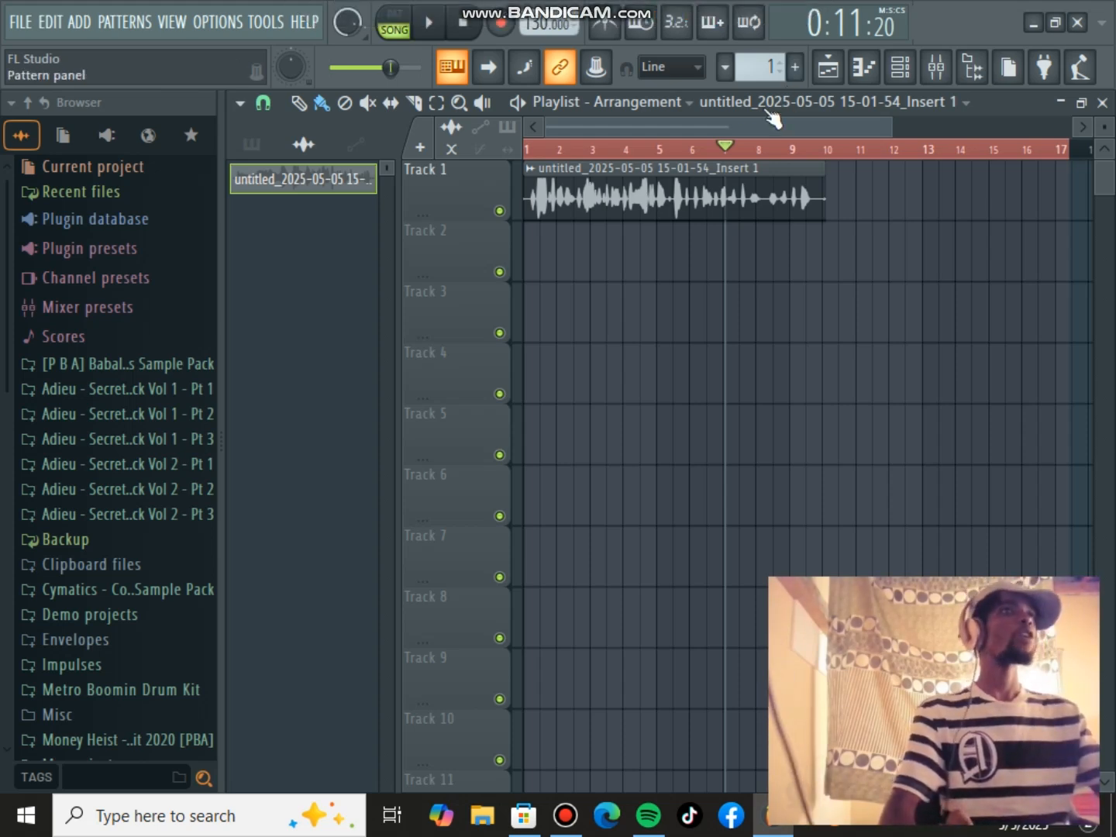
- Check the vocal clip's sample settings and play the recording from the start without a mixer track assigned
{"action": "double_click", "coordinate": [660, 204]}
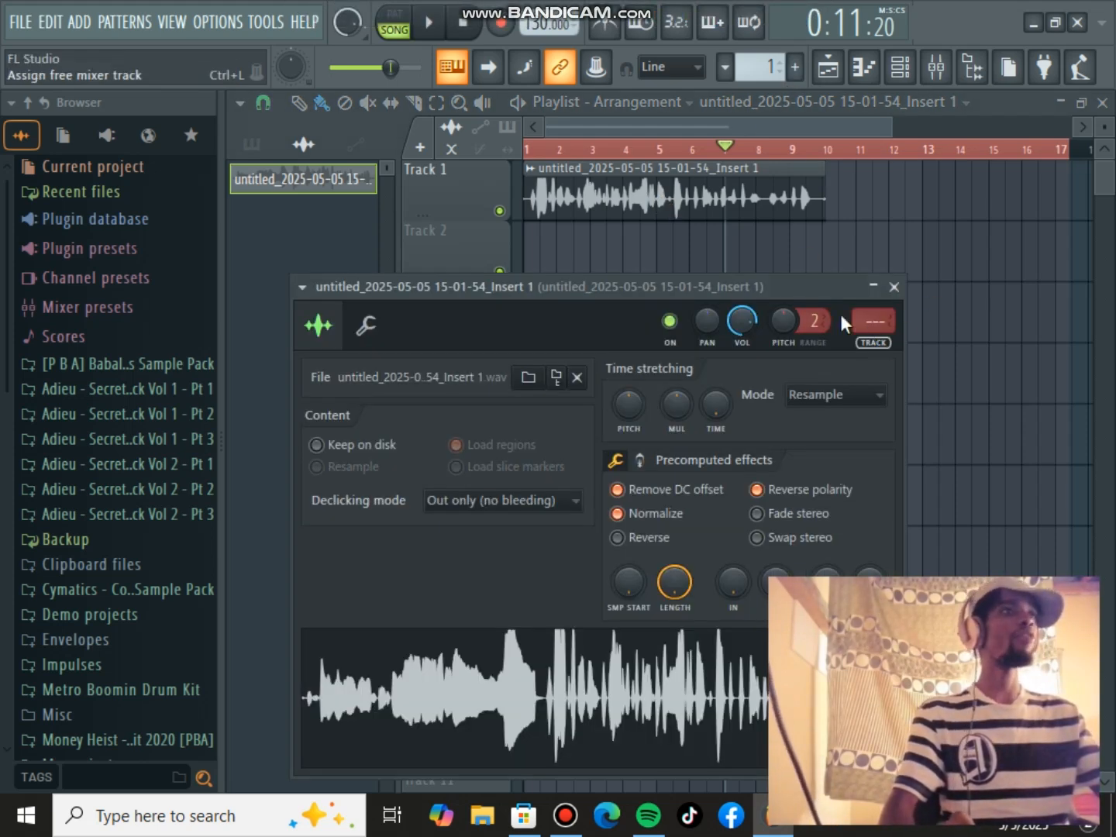
{"action": "left_click_drag", "start_coordinate": [564, 283], "coordinate": [544, 404]}
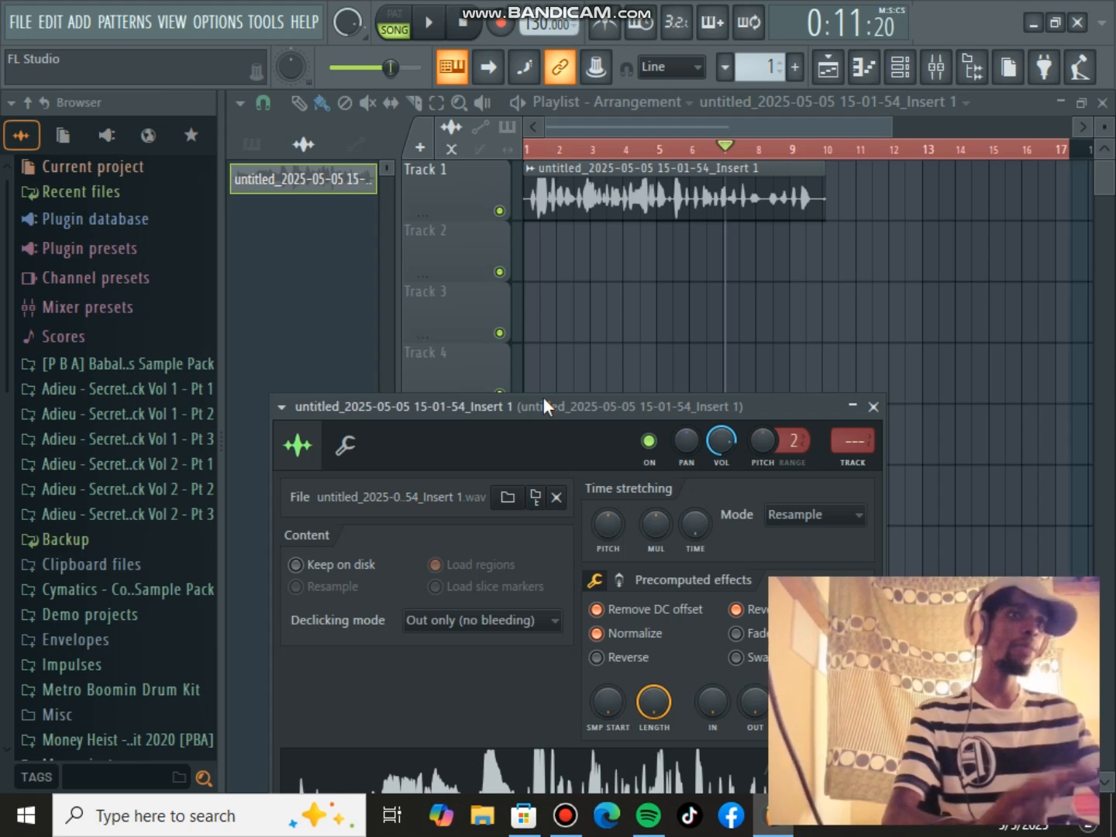
{"action": "key", "text": "space"}
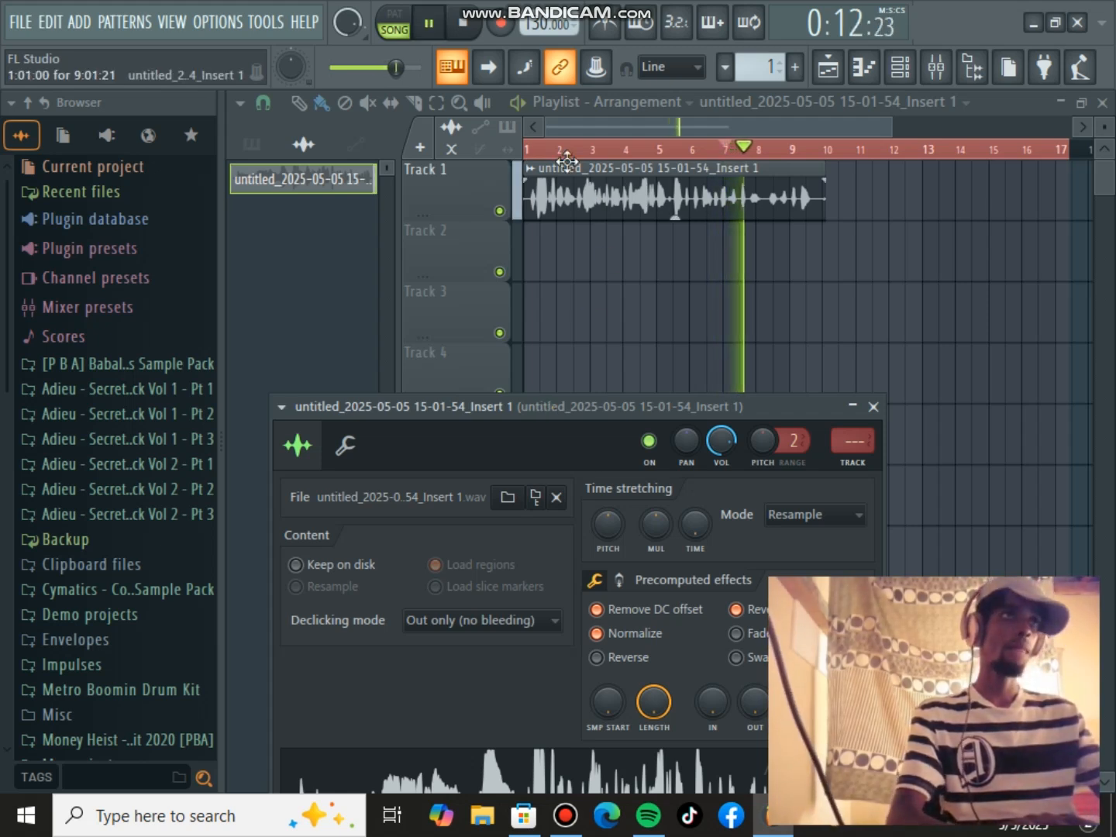
{"action": "left_click", "coordinate": [527, 150]}
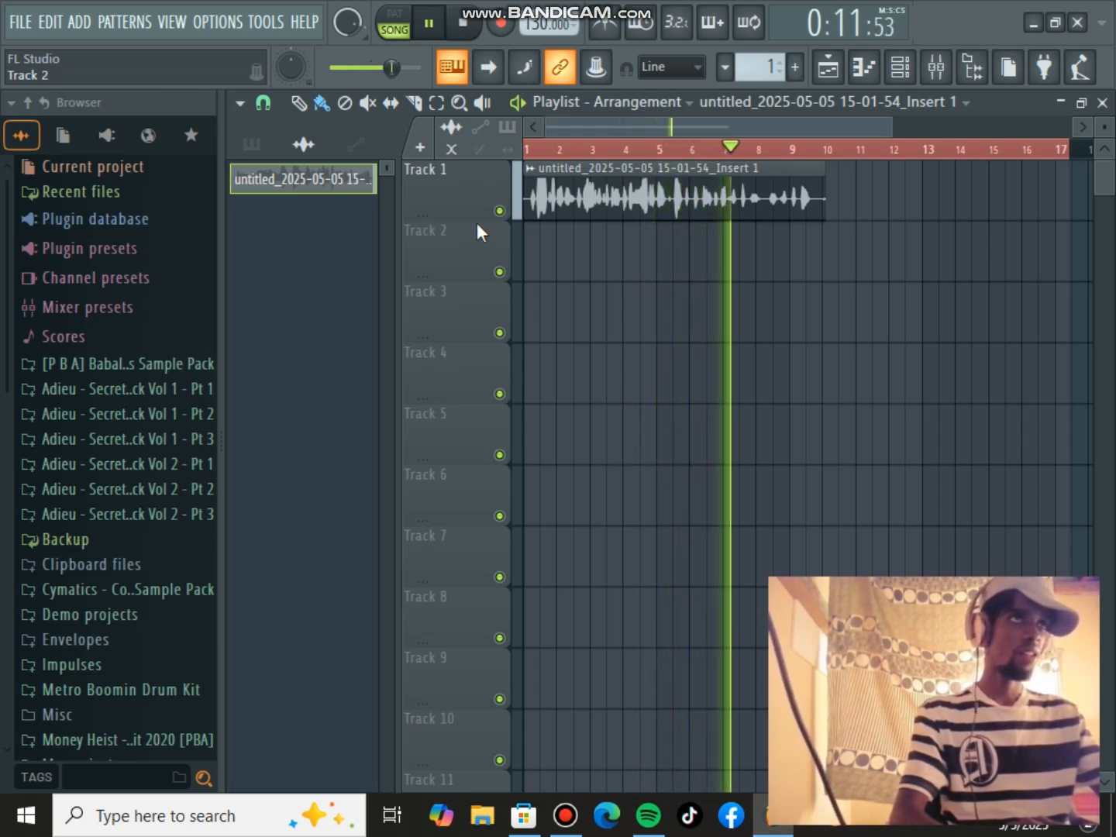
{"action": "key", "text": "space"}
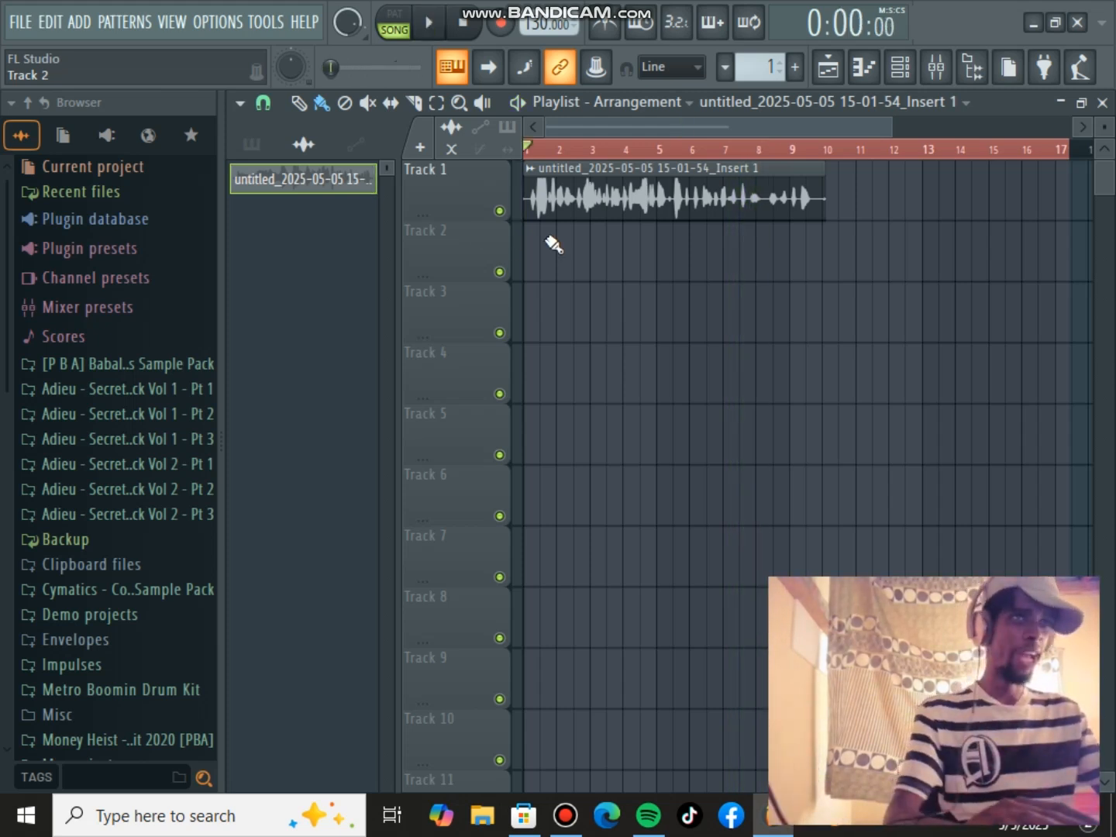
- Route the vocal clip to mixer track 5 and play it back with the track's effects
{"action": "double_click", "coordinate": [652, 211]}
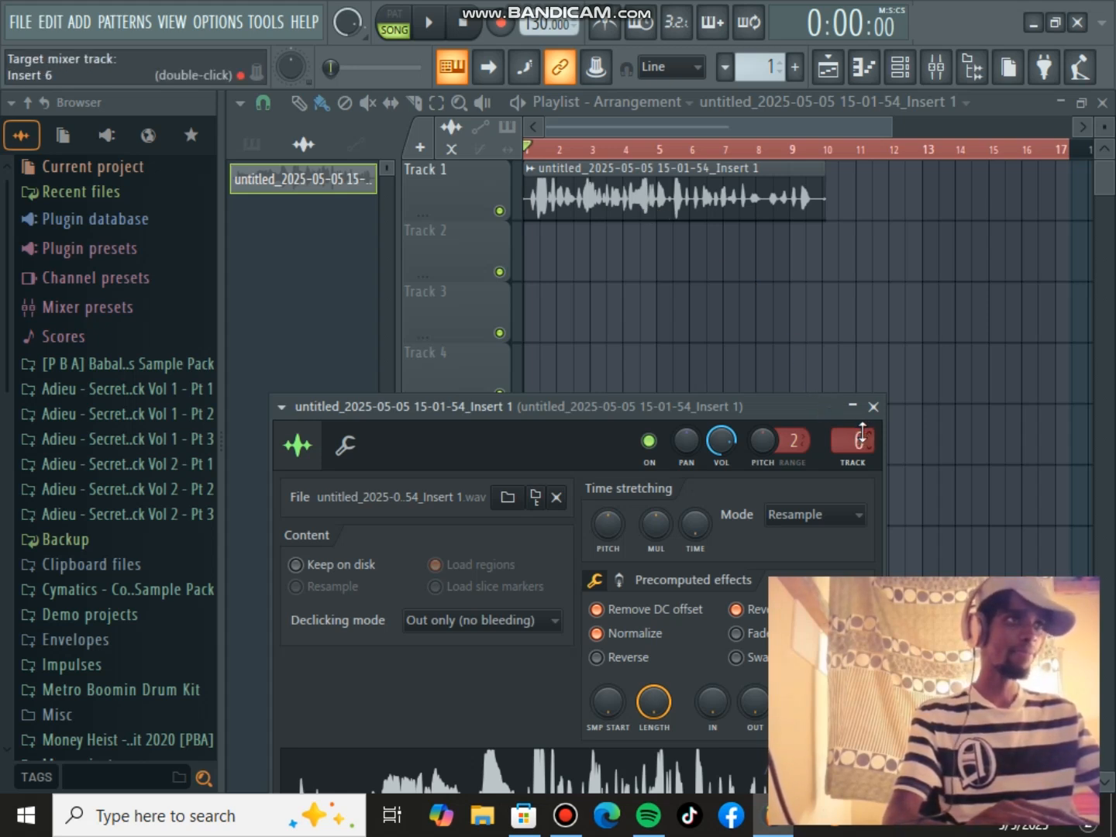
{"action": "left_click", "coordinate": [875, 406]}
{"action": "key", "text": "space"}
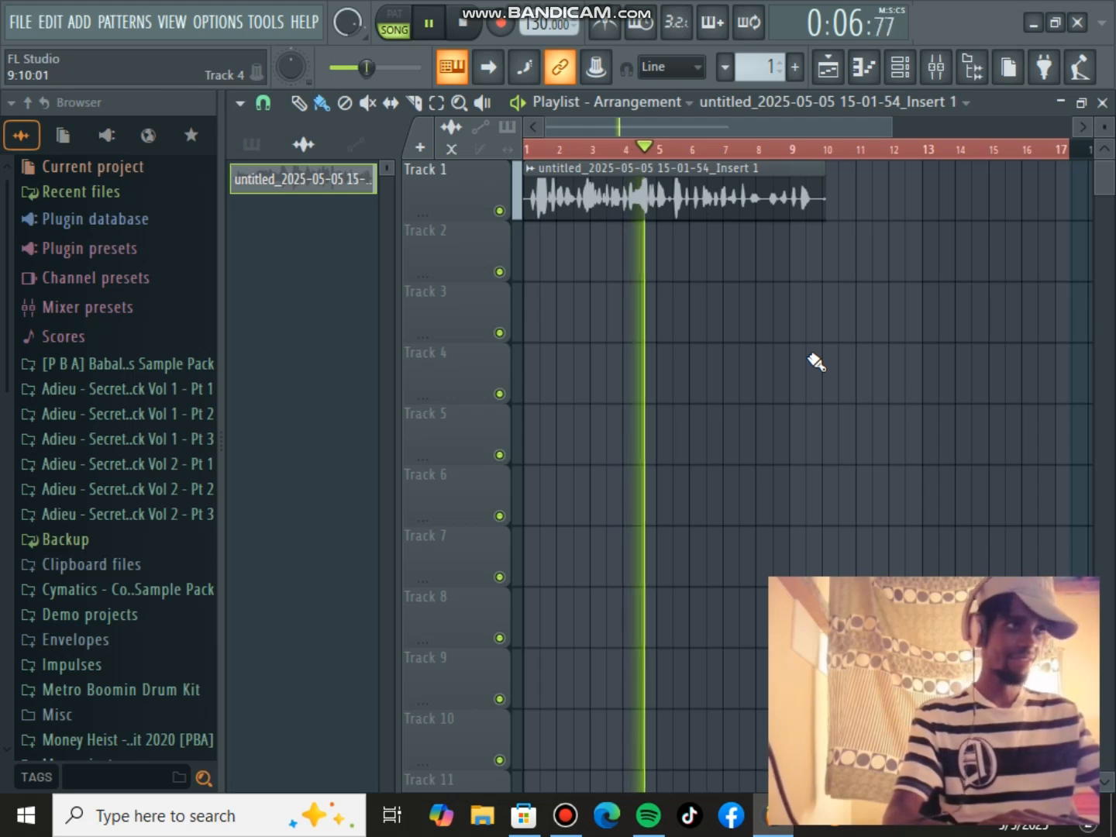
{"action": "key", "text": "space"}
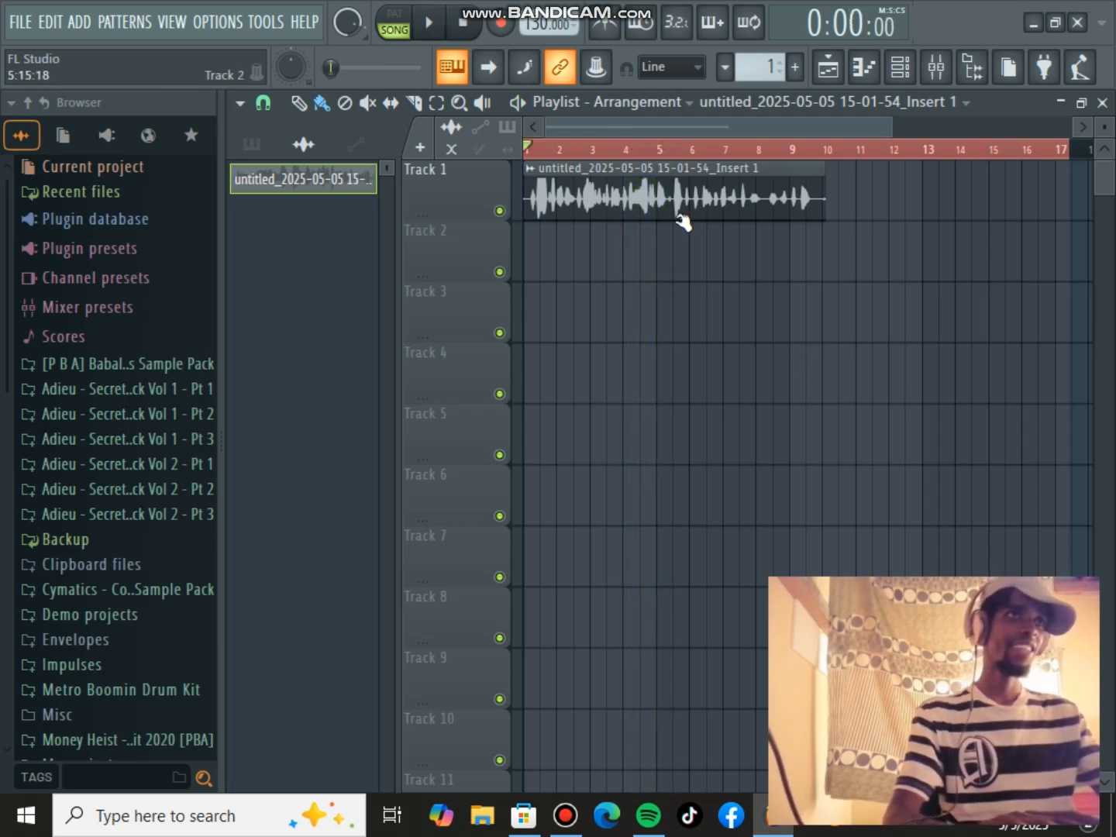
- Compare the vocal's playback with the clip routed to the Master and back on mixer track 5
{"action": "double_click", "coordinate": [687, 201]}
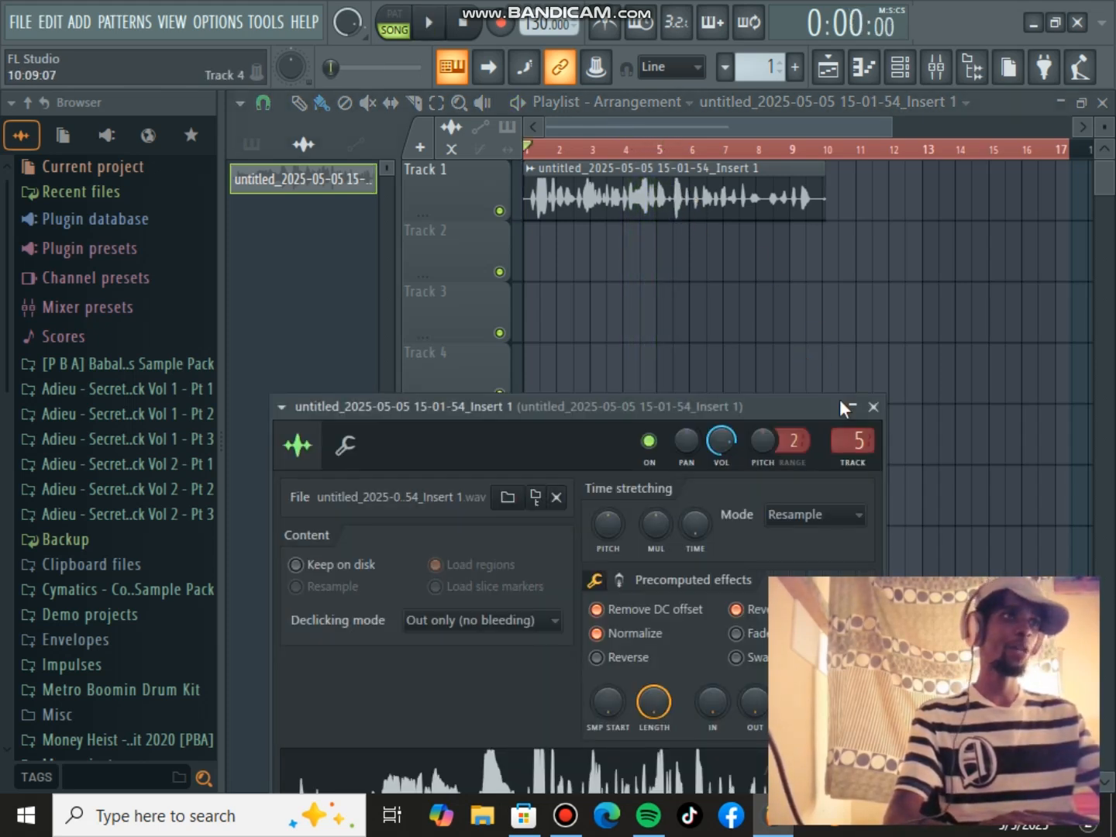
{"action": "key", "text": "space"}
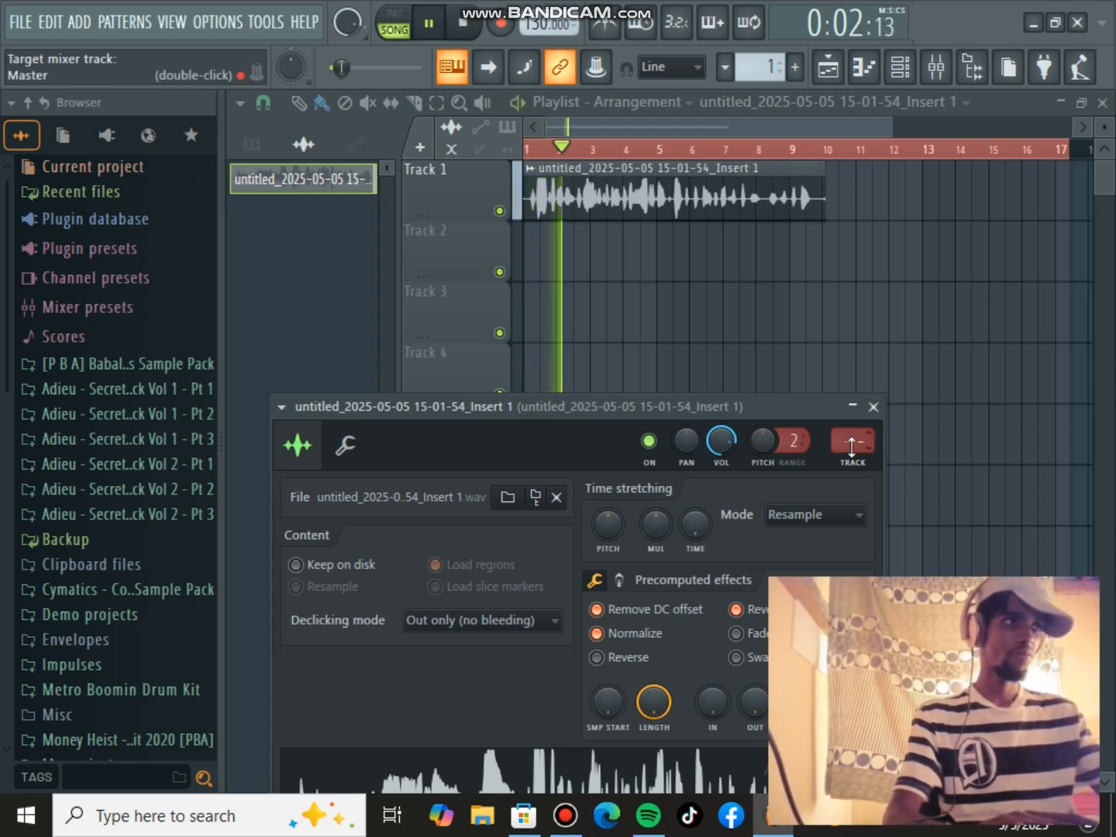
{"action": "scroll", "coordinate": [852, 443], "scroll_direction": "up", "scroll_amount": 5}
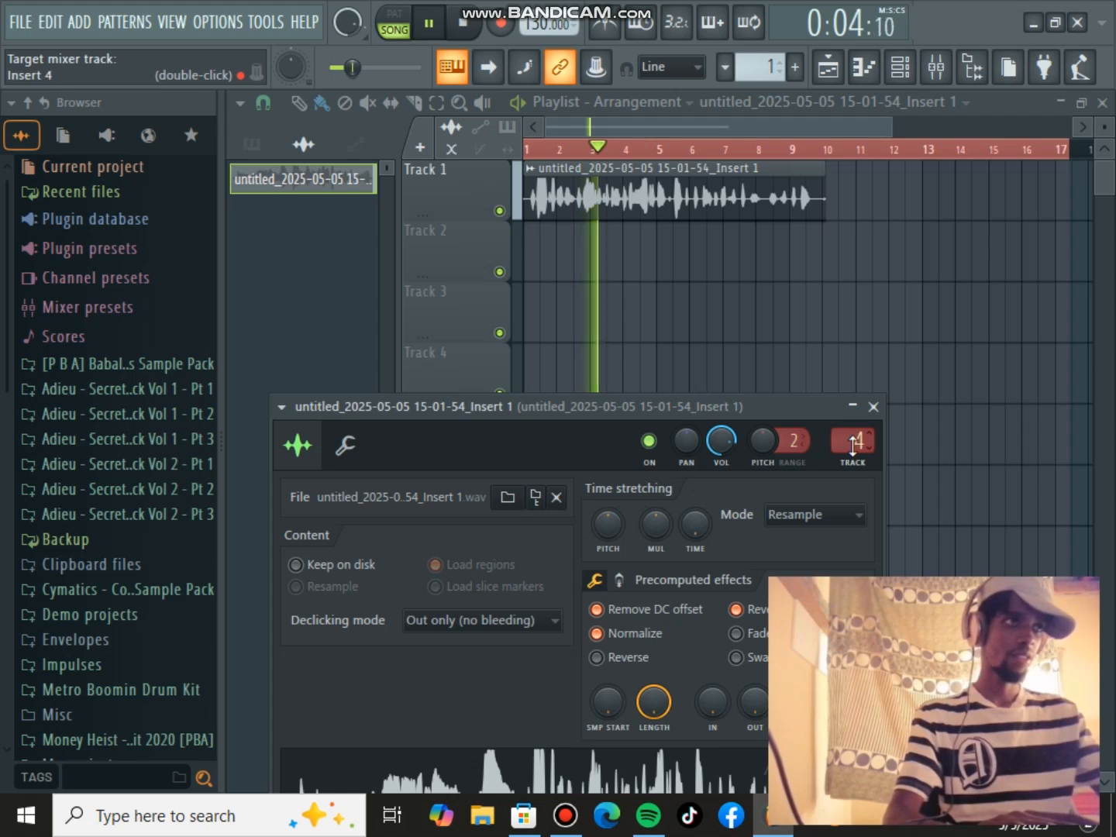
{"action": "key", "text": "space"}
{"action": "key", "text": "space"}
{"action": "left_click", "coordinate": [874, 406]}
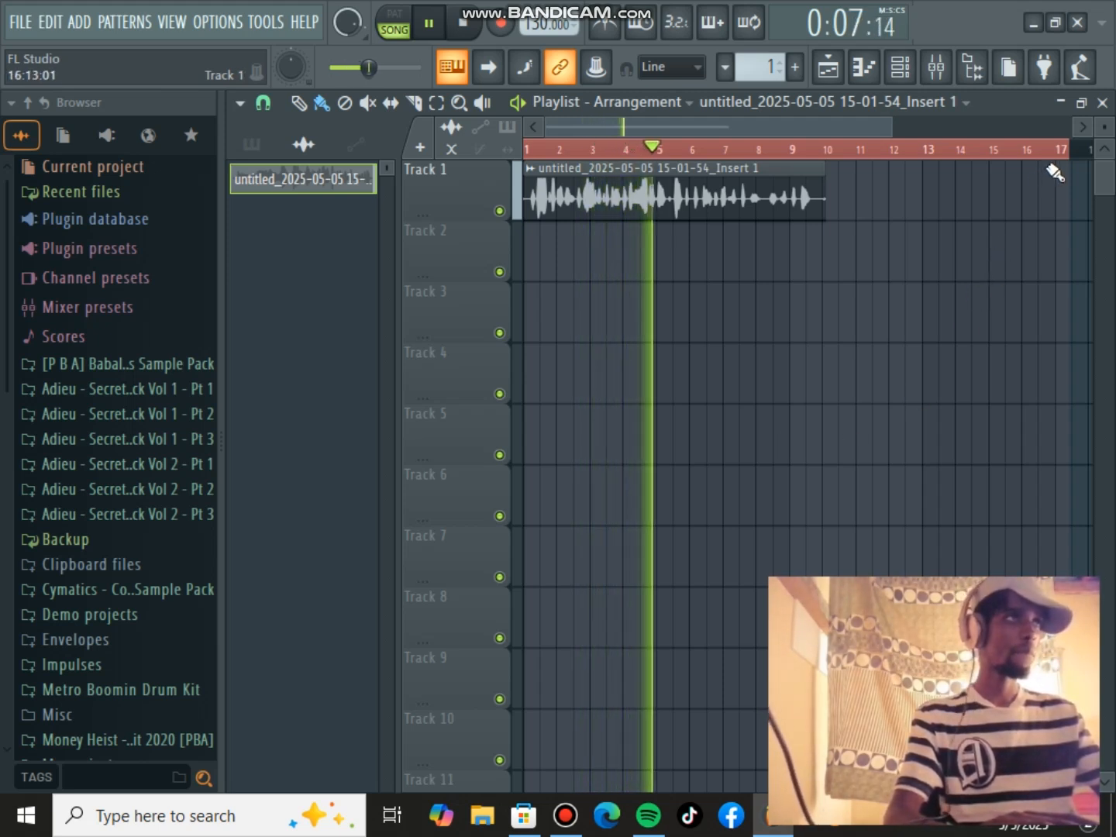
- Shorten the playlist's time selection so it runs from bar 1 to about 9:13, near the clip's end
{"action": "left_click_drag", "start_coordinate": [1070, 169], "coordinate": [816, 212]}
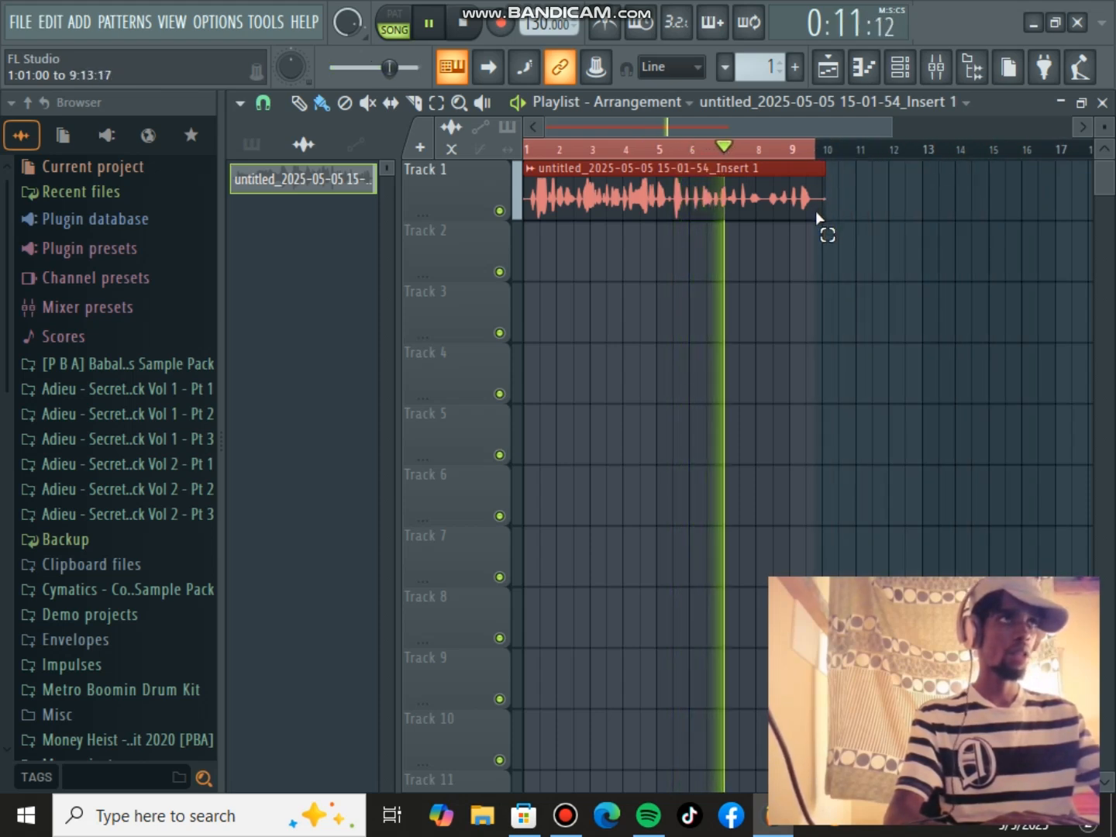
{"action": "right_click", "coordinate": [920, 290]}
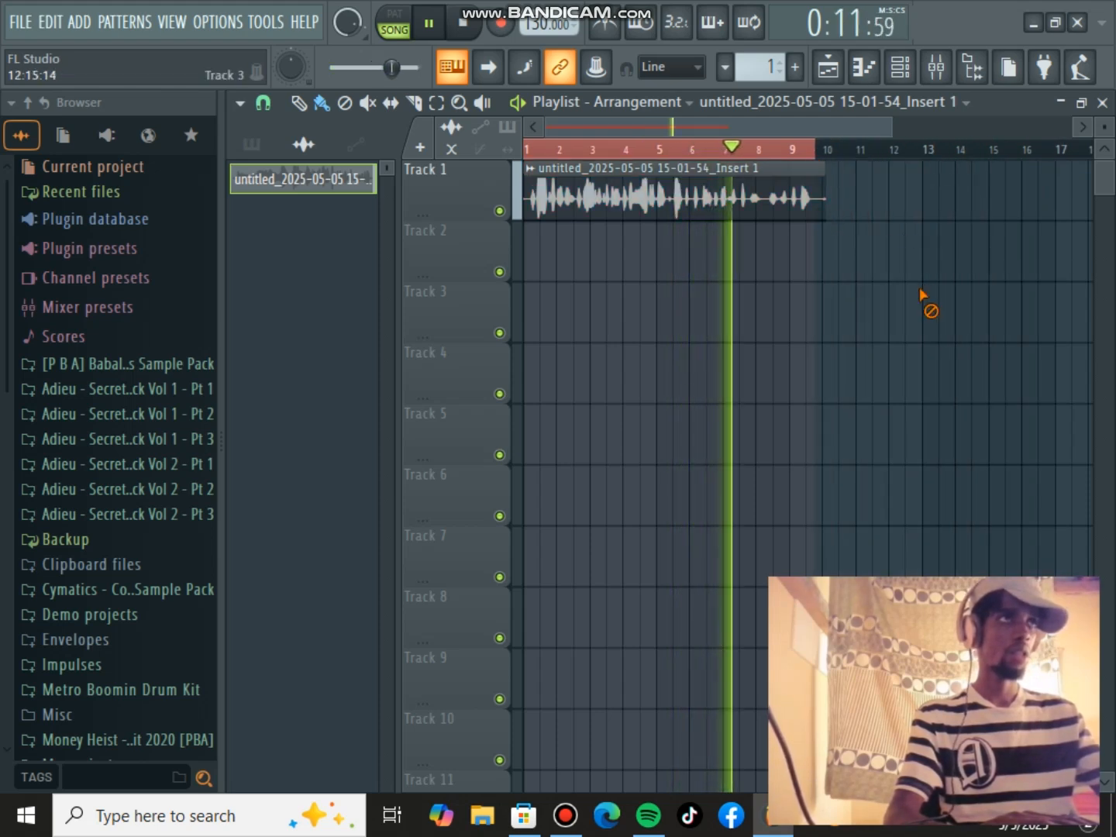
- Disable all ten effects on the vocal's mixer track, from Pitcher through Vintage Chorus, and stop playback
{"action": "left_click", "coordinate": [937, 67]}
{"action": "left_click", "coordinate": [1104, 169]}
{"action": "left_click", "coordinate": [1105, 200]}
{"action": "left_click", "coordinate": [1104, 233]}
{"action": "left_click", "coordinate": [1104, 266]}
{"action": "left_click", "coordinate": [1103, 299]}
{"action": "left_click", "coordinate": [1103, 331]}
{"action": "left_click", "coordinate": [1104, 364]}
{"action": "left_click", "coordinate": [1104, 397]}
{"action": "left_click", "coordinate": [1104, 430]}
{"action": "left_click", "coordinate": [1104, 464]}
{"action": "key", "text": "space"}
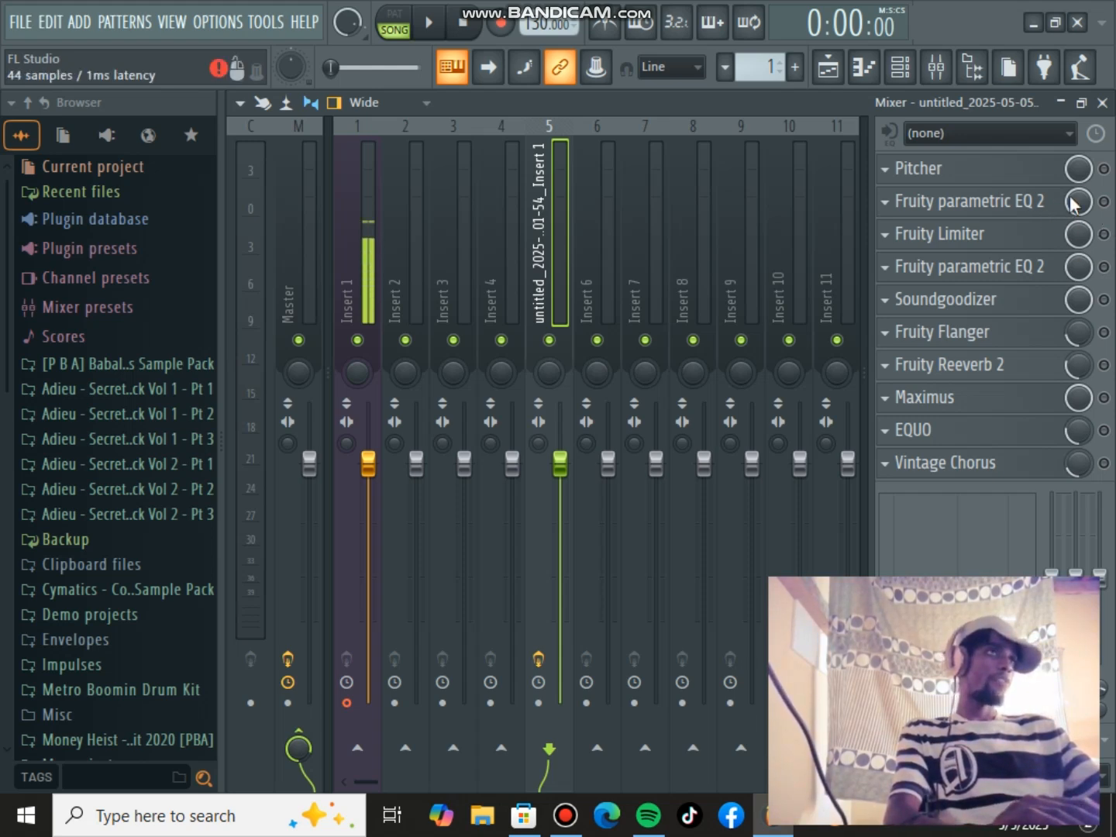
- Enable Pitcher on the vocal's mixer track, open its interface and play the vocal through it
{"action": "left_click", "coordinate": [1042, 171]}
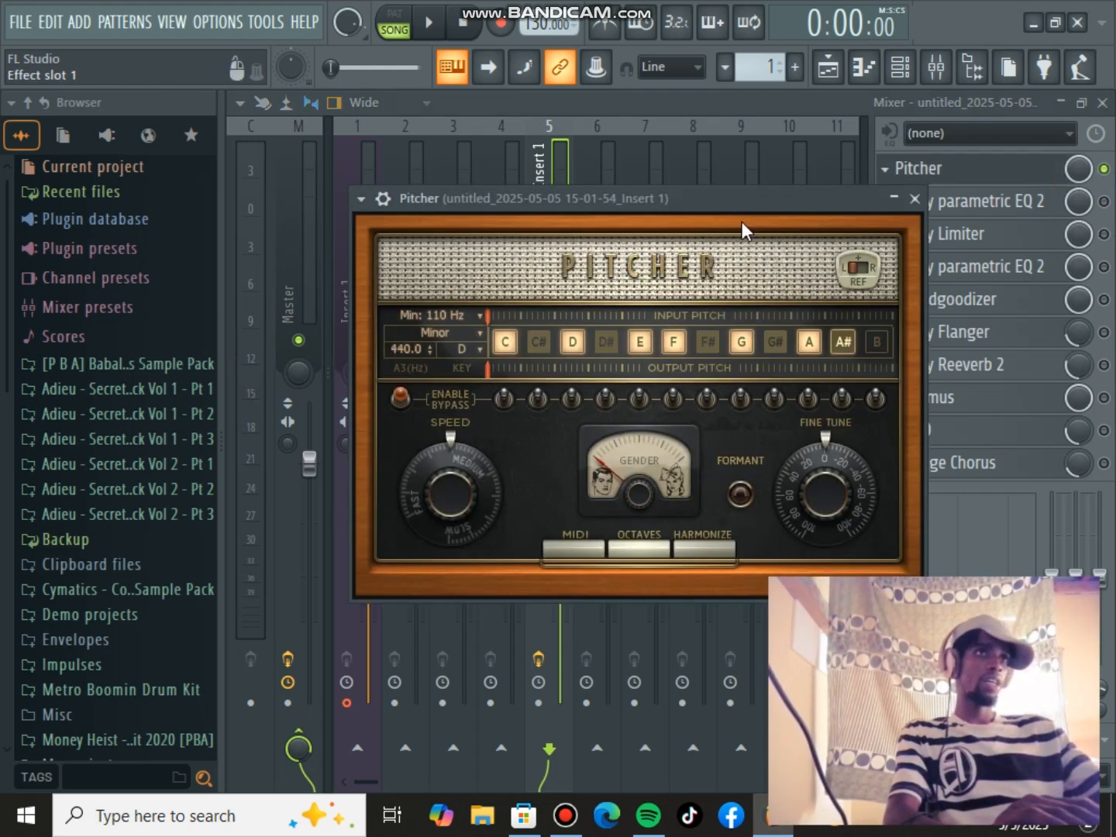
{"action": "left_click_drag", "start_coordinate": [694, 213], "coordinate": [607, 110]}
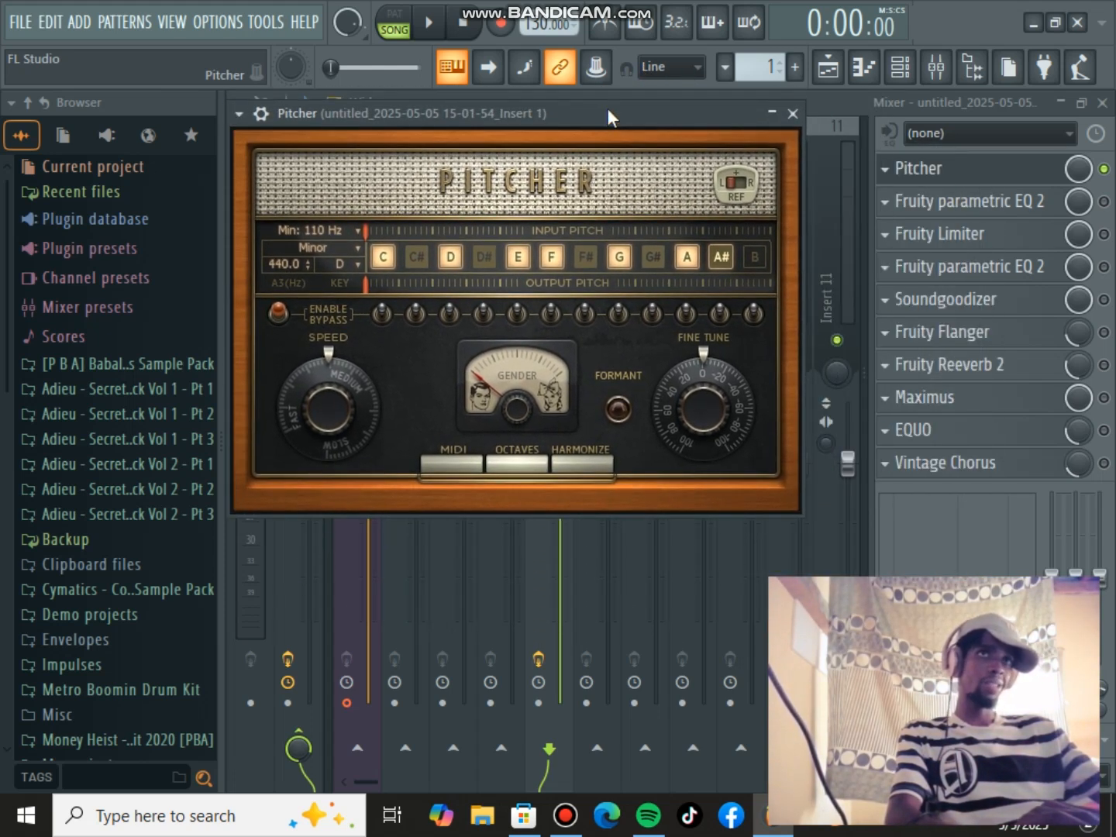
{"action": "key", "text": "space"}
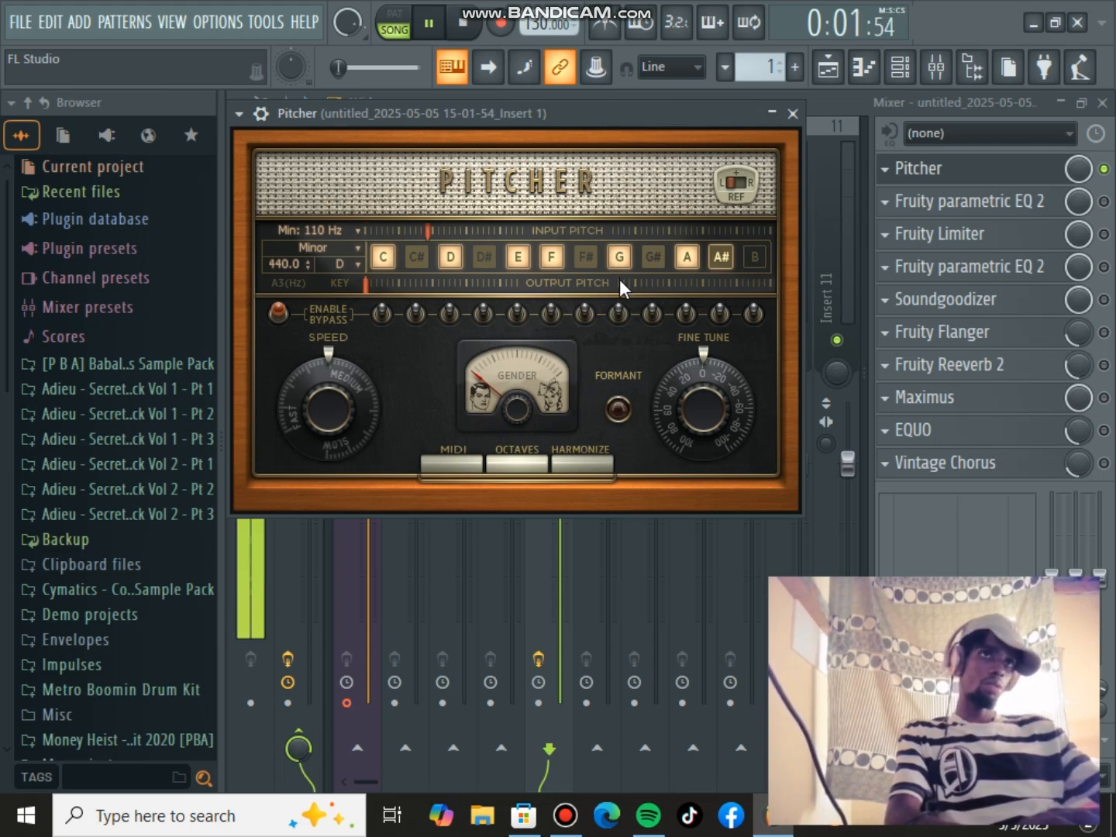
{"action": "key", "text": "space"}
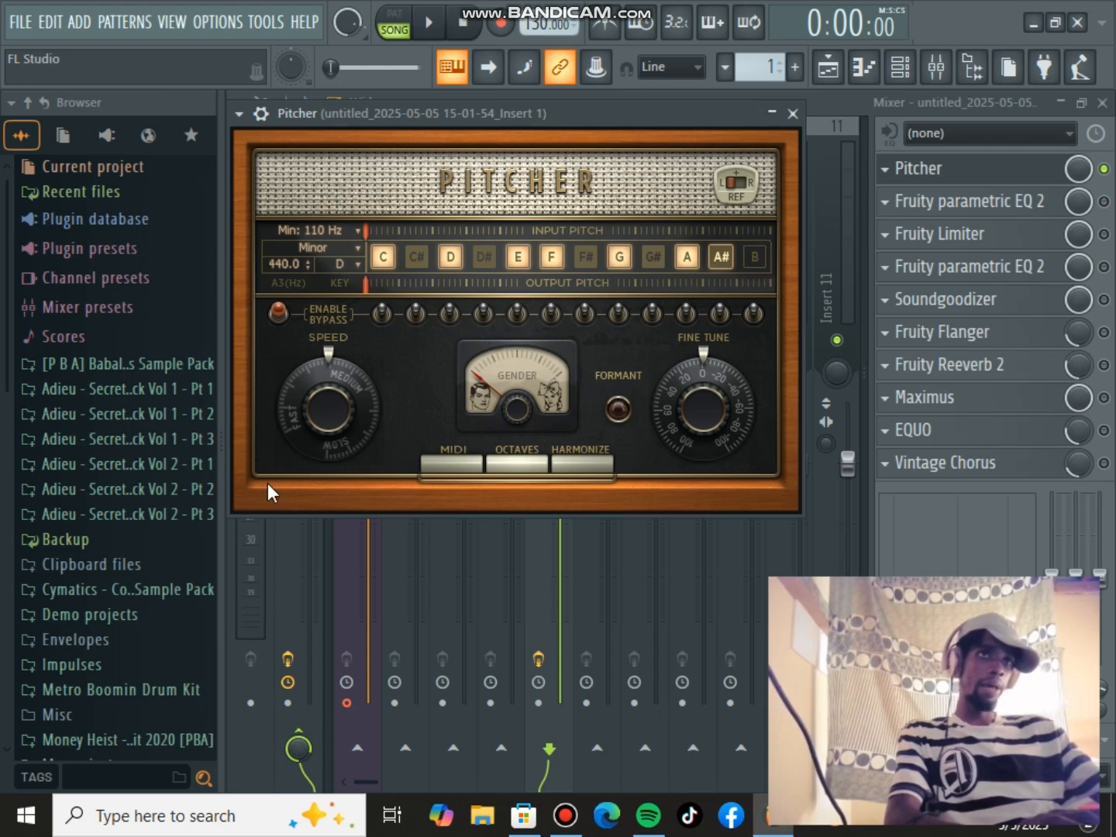
- Select the Minor scale in Pitcher and keep D as the key
{"action": "left_click", "coordinate": [314, 250]}
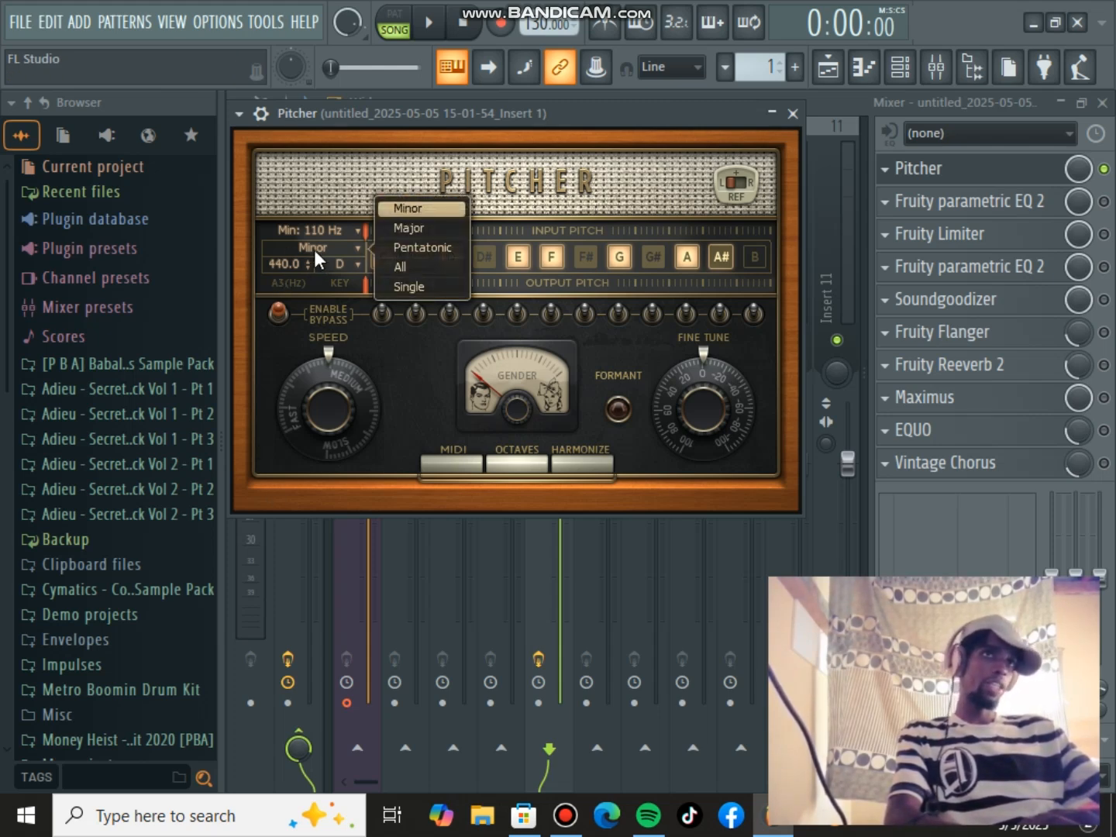
{"action": "left_click", "coordinate": [397, 207]}
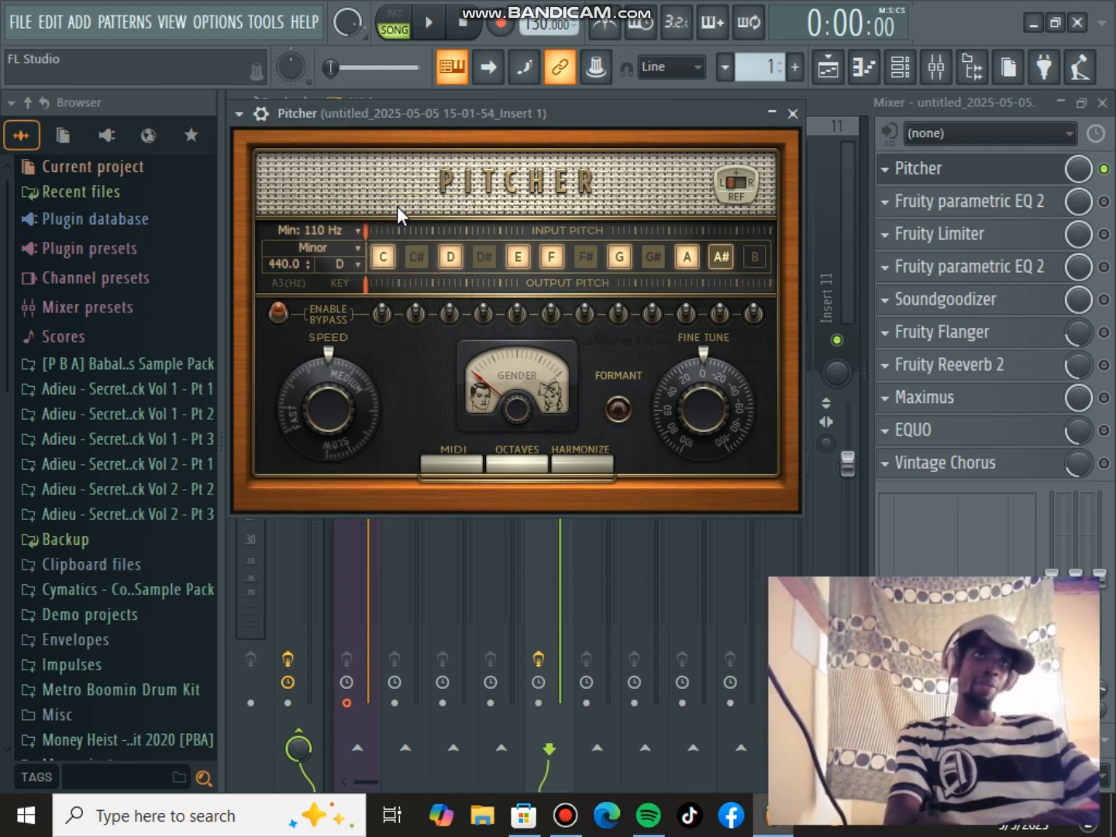
{"action": "left_click", "coordinate": [339, 265]}
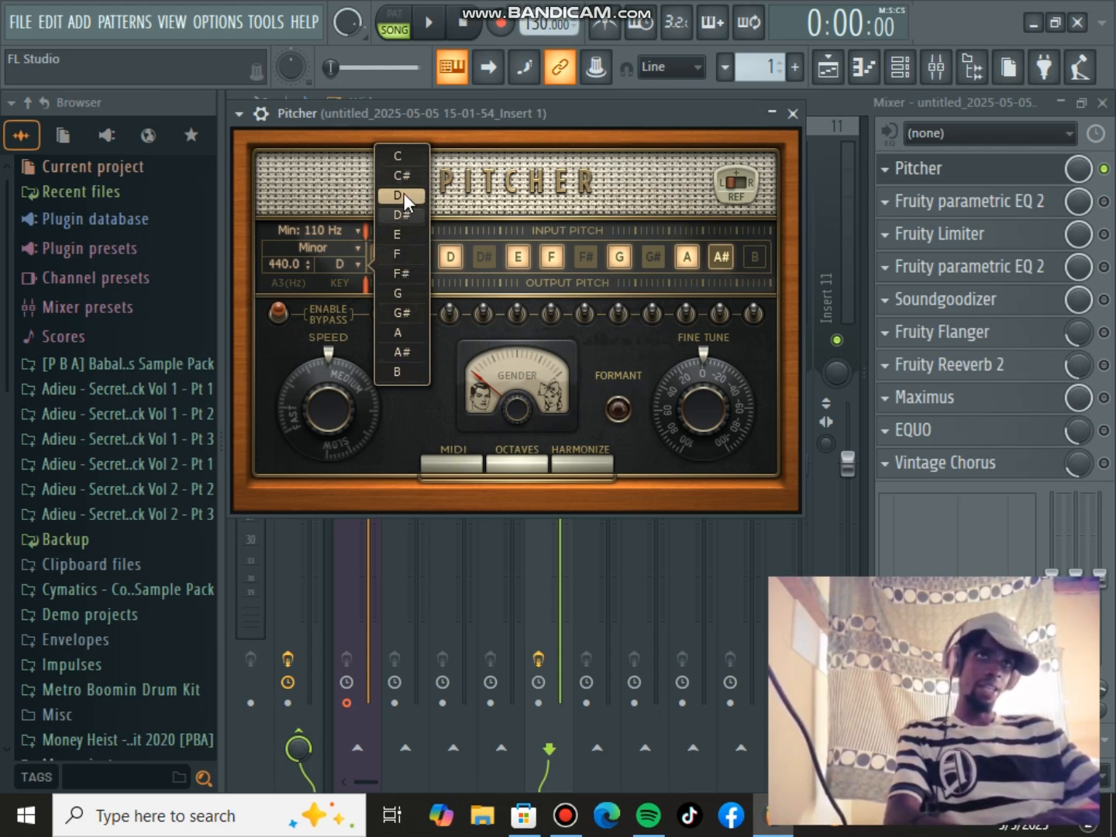
{"action": "left_click", "coordinate": [568, 117]}
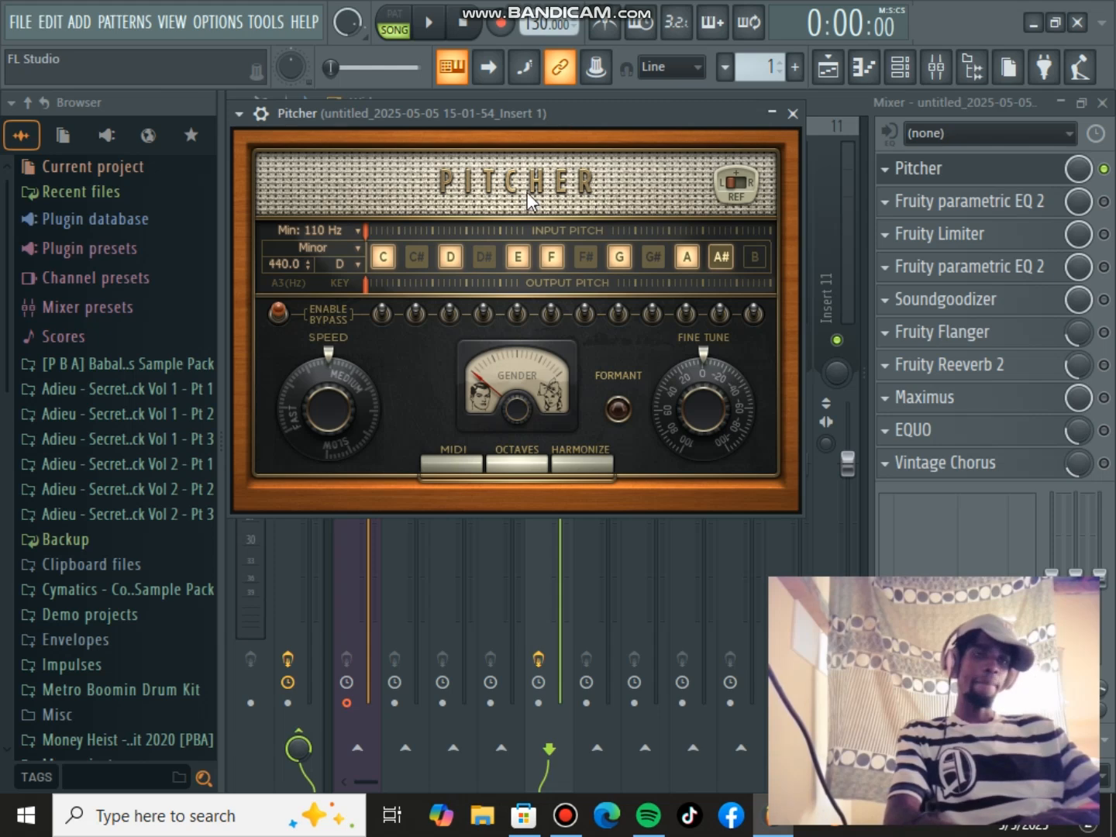
- Audition Pitcher's correction speed at 100 and at 0, and return it to about medium
{"action": "mouse_move", "coordinate": [325, 427]}
{"action": "left_mouse_down"}
{"action": "mouse_move", "coordinate": [327, 392]}
{"action": "mouse_move", "coordinate": [327, 469]}
{"action": "mouse_move", "coordinate": [325, 403]}
{"action": "left_mouse_up"}
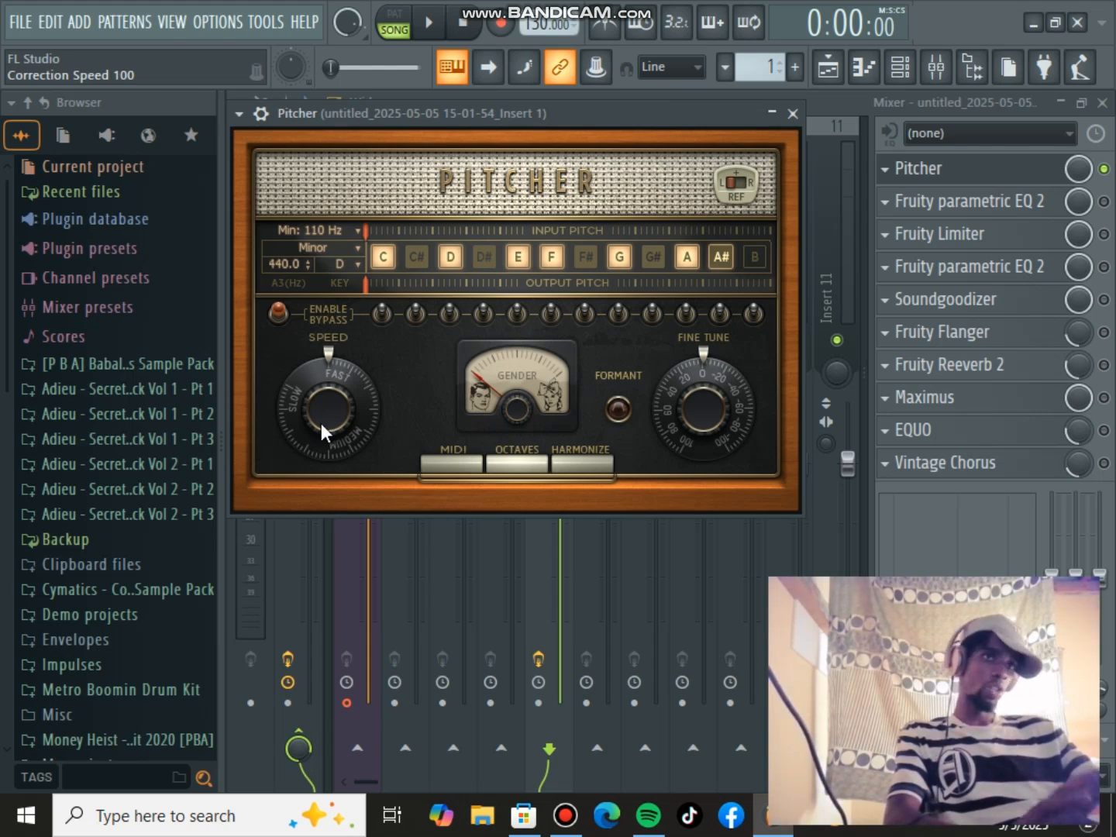
{"action": "key", "text": "space"}
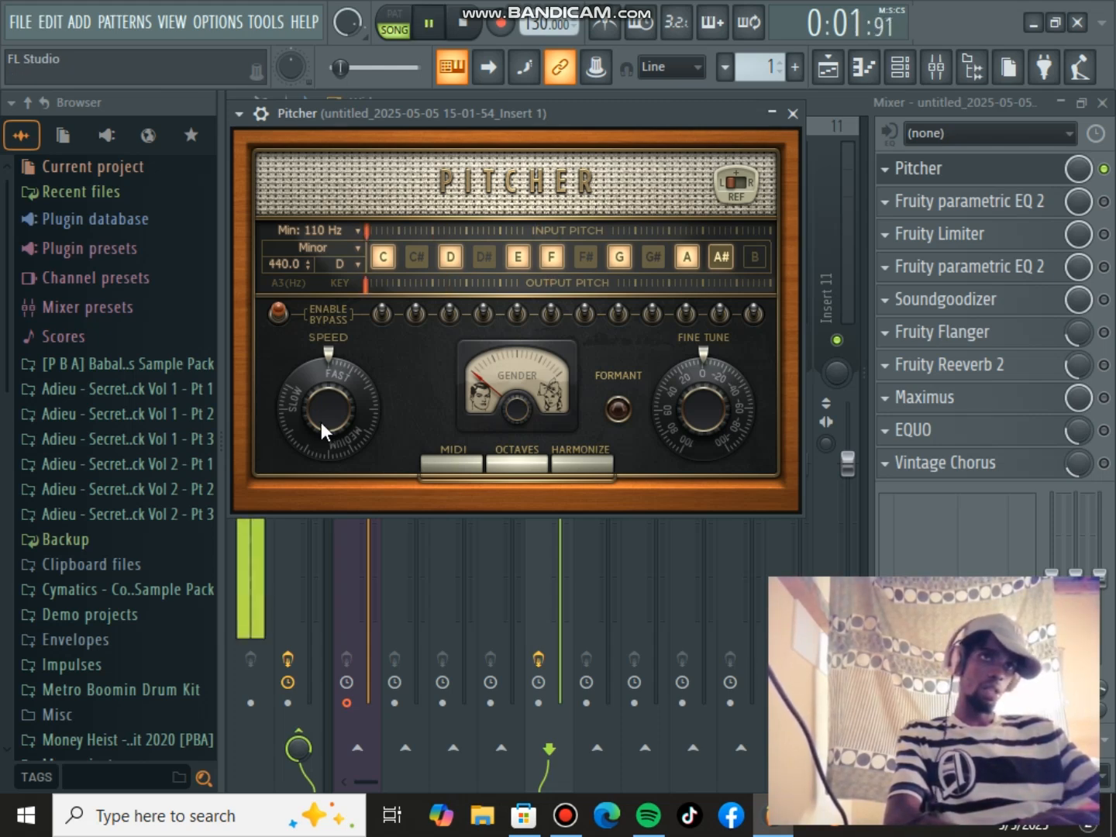
{"action": "key", "text": "space"}
{"action": "left_click_drag", "start_coordinate": [321, 423], "coordinate": [321, 489]}
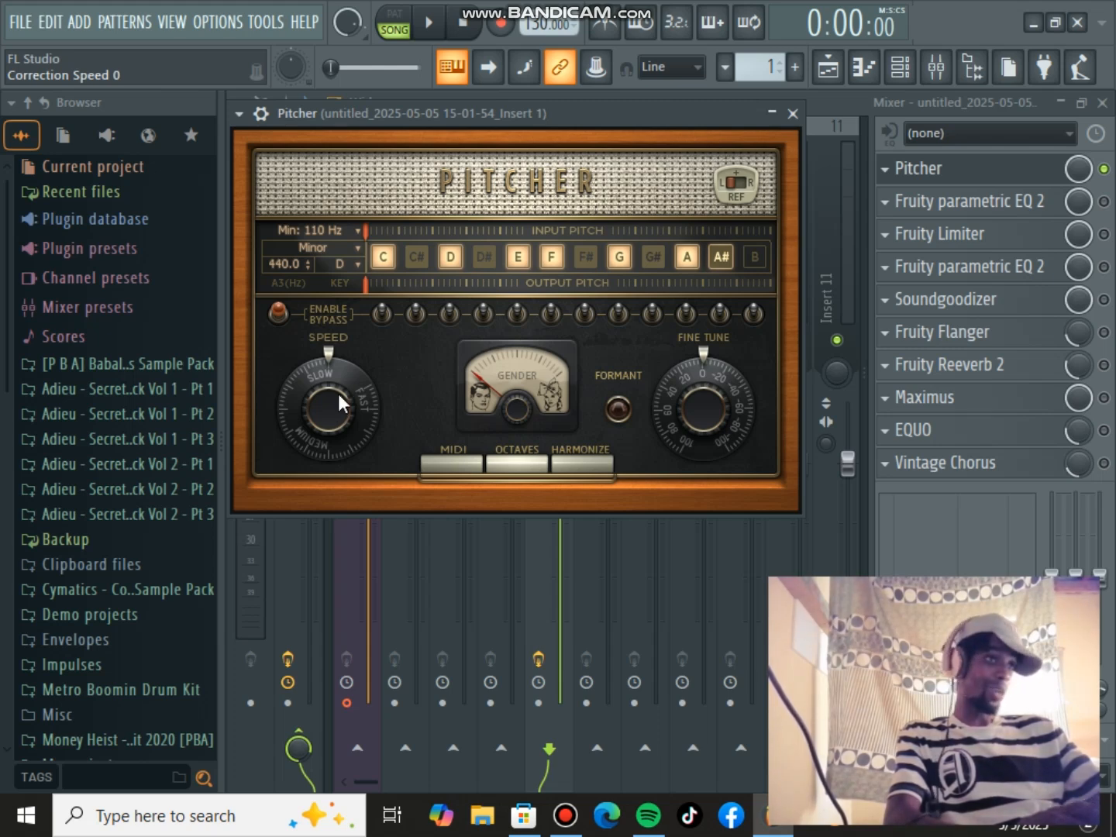
{"action": "key", "text": "space"}
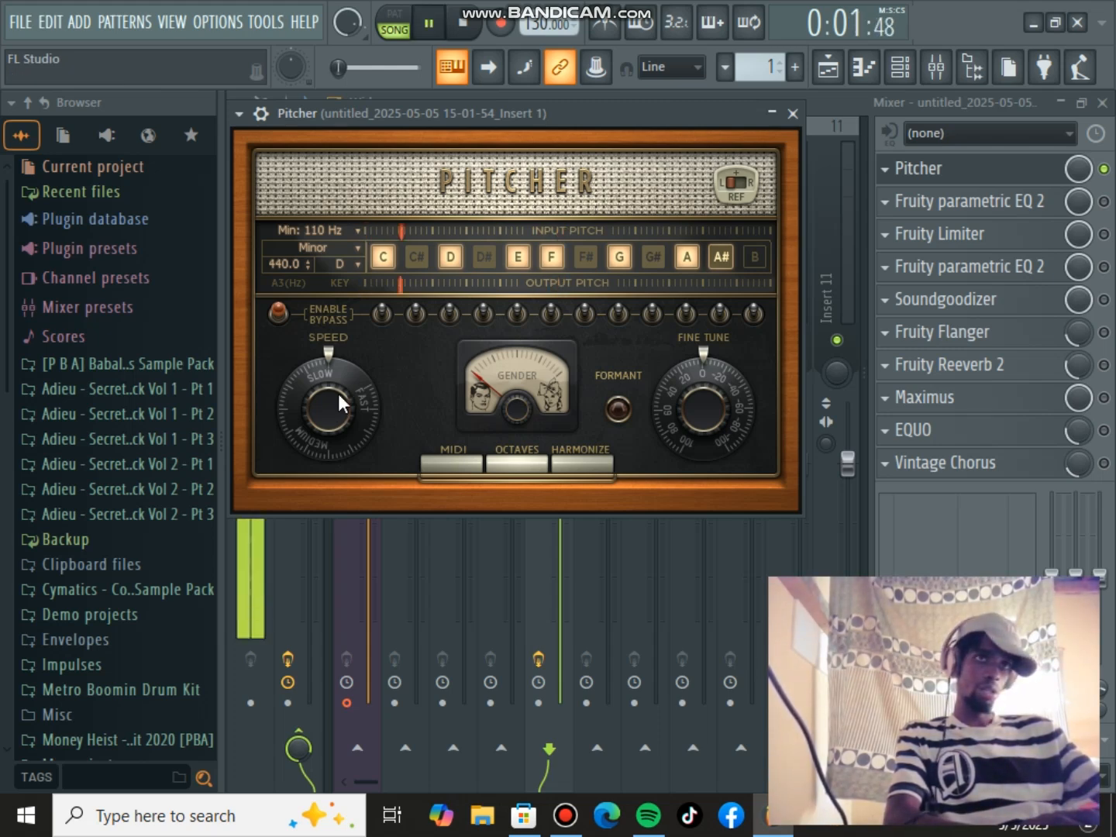
{"action": "key", "text": "space"}
{"action": "left_click_drag", "start_coordinate": [339, 407], "coordinate": [338, 346]}
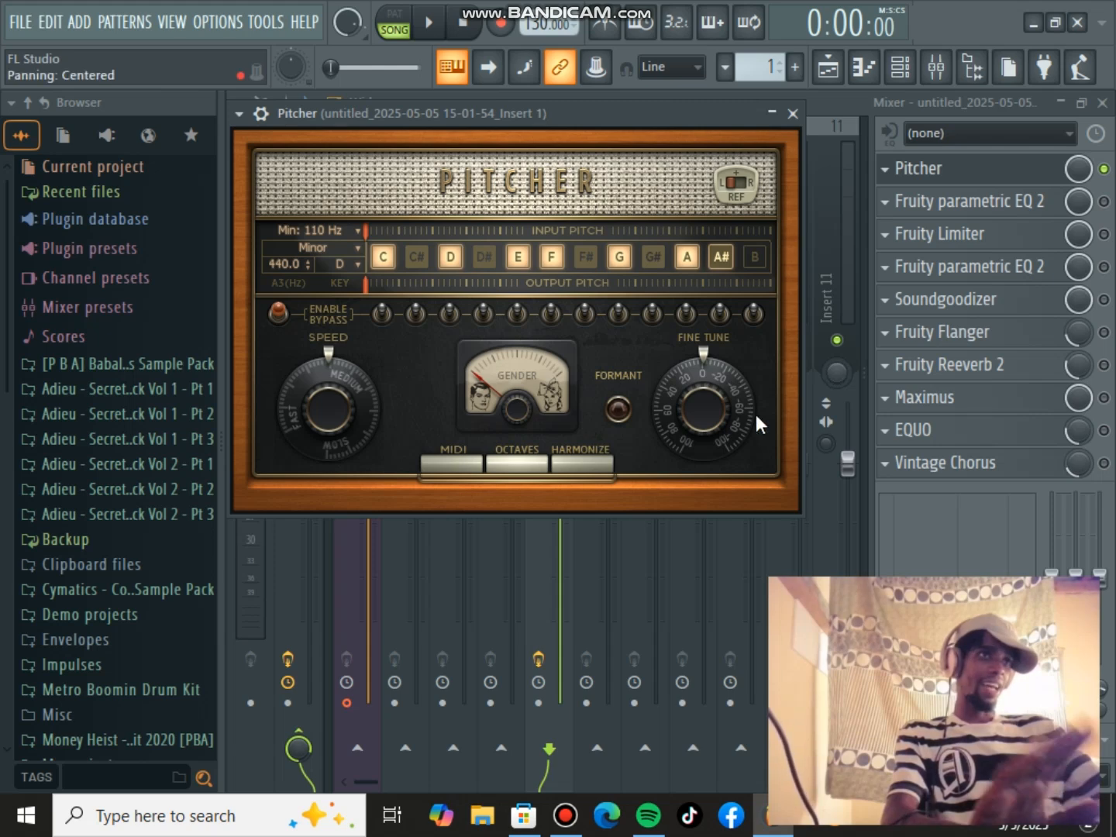
- Audition Pitcher's fine tune at -100 and at 100, return it to 0 and close Pitcher
{"action": "left_click_drag", "start_coordinate": [724, 438], "coordinate": [725, 526]}
{"action": "key", "text": "space"}
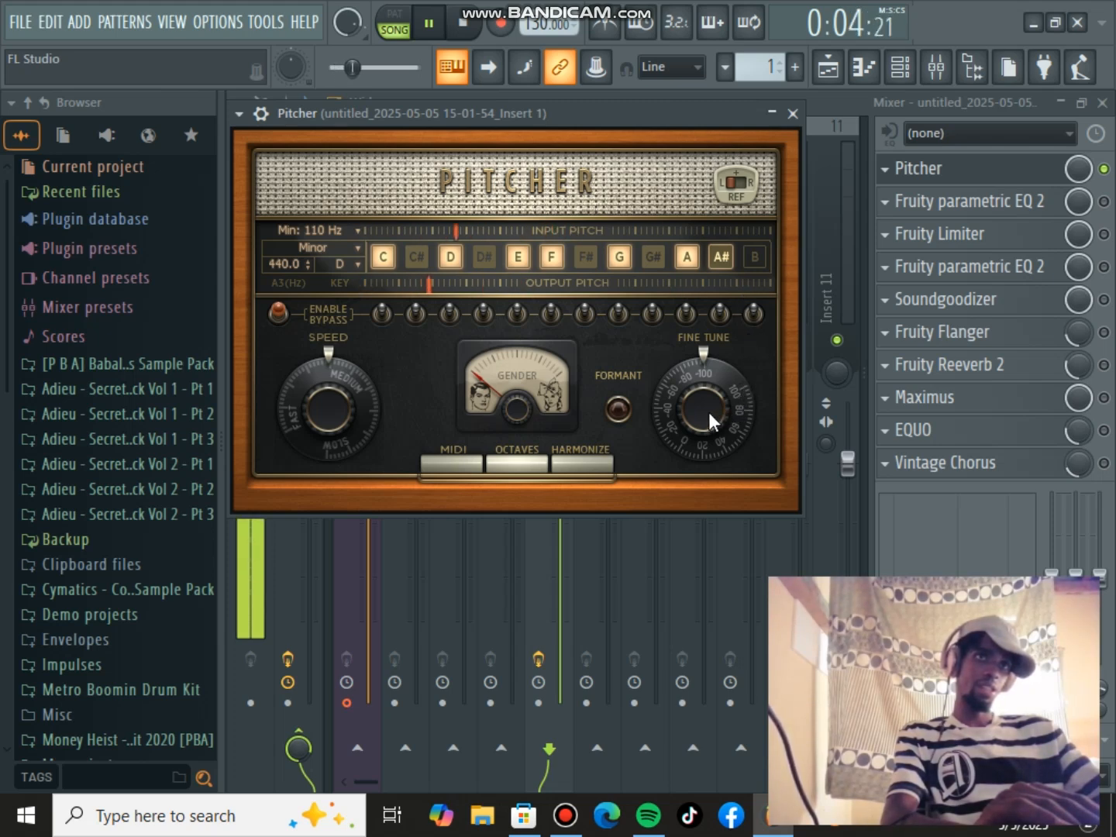
{"action": "left_click_drag", "start_coordinate": [708, 412], "coordinate": [708, 332]}
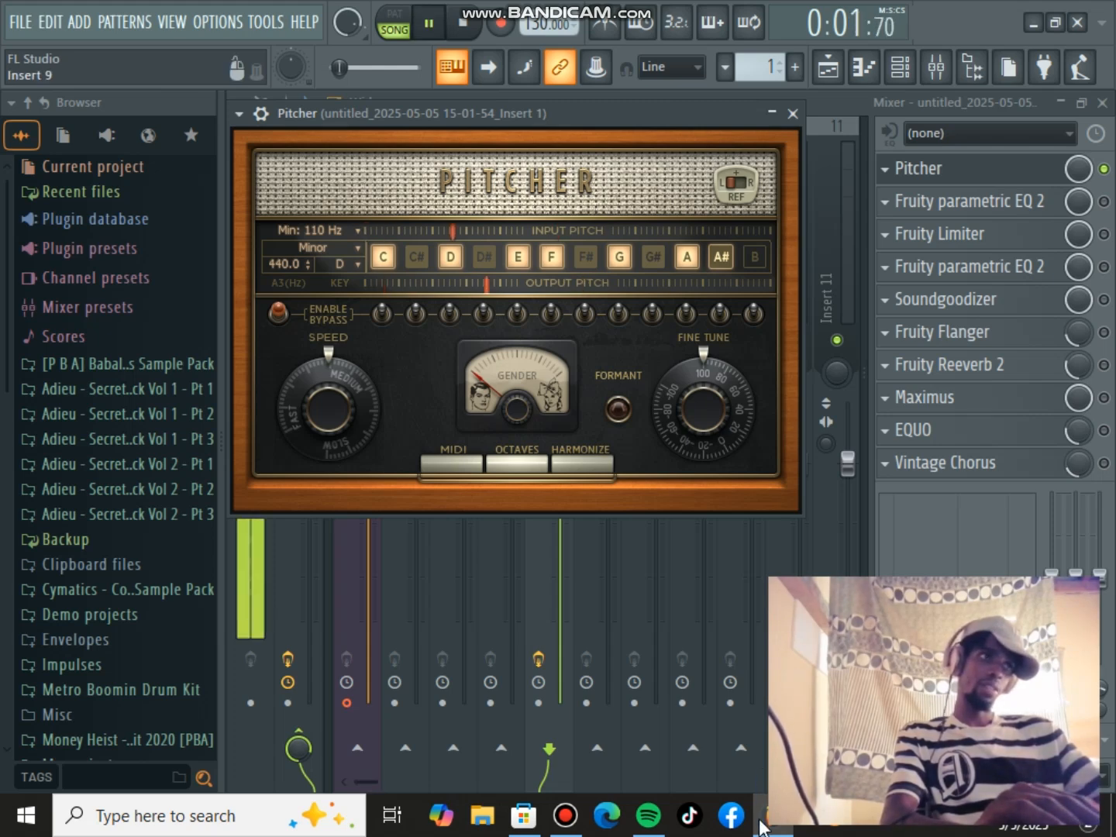
{"action": "mouse_move", "coordinate": [767, 818]}
{"action": "key", "text": "space"}
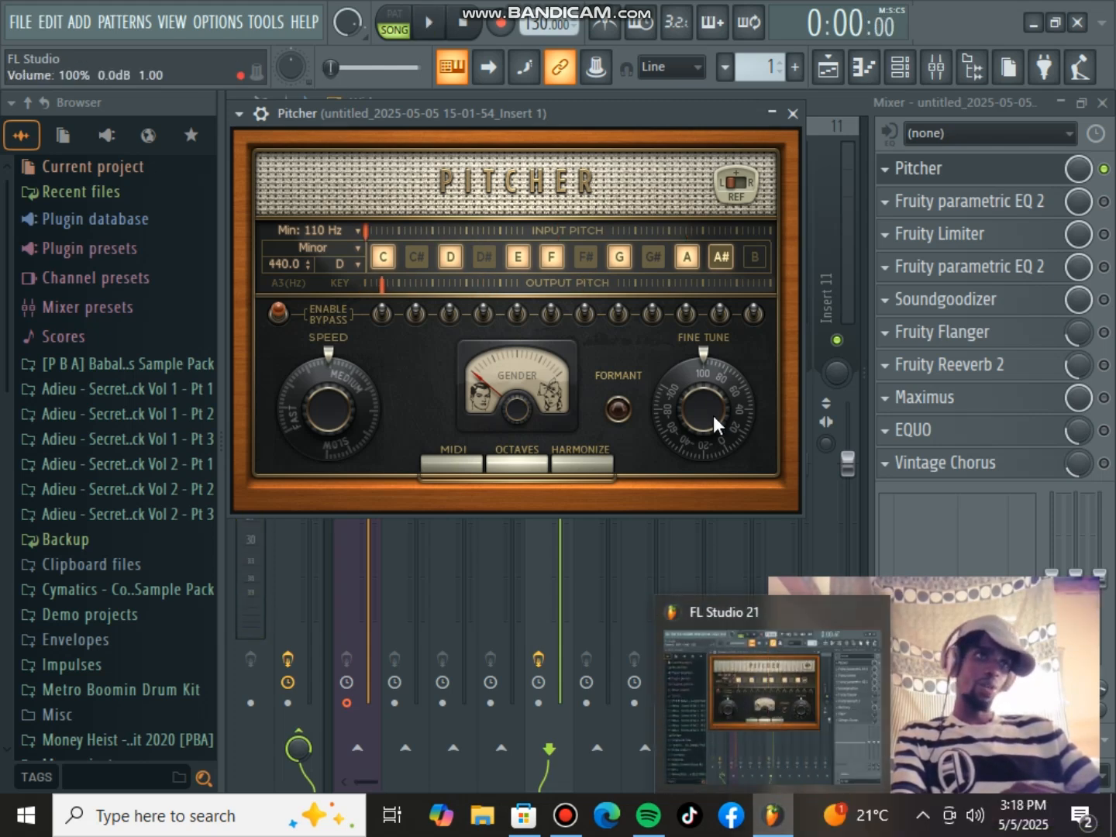
{"action": "left_click_drag", "start_coordinate": [700, 396], "coordinate": [700, 436]}
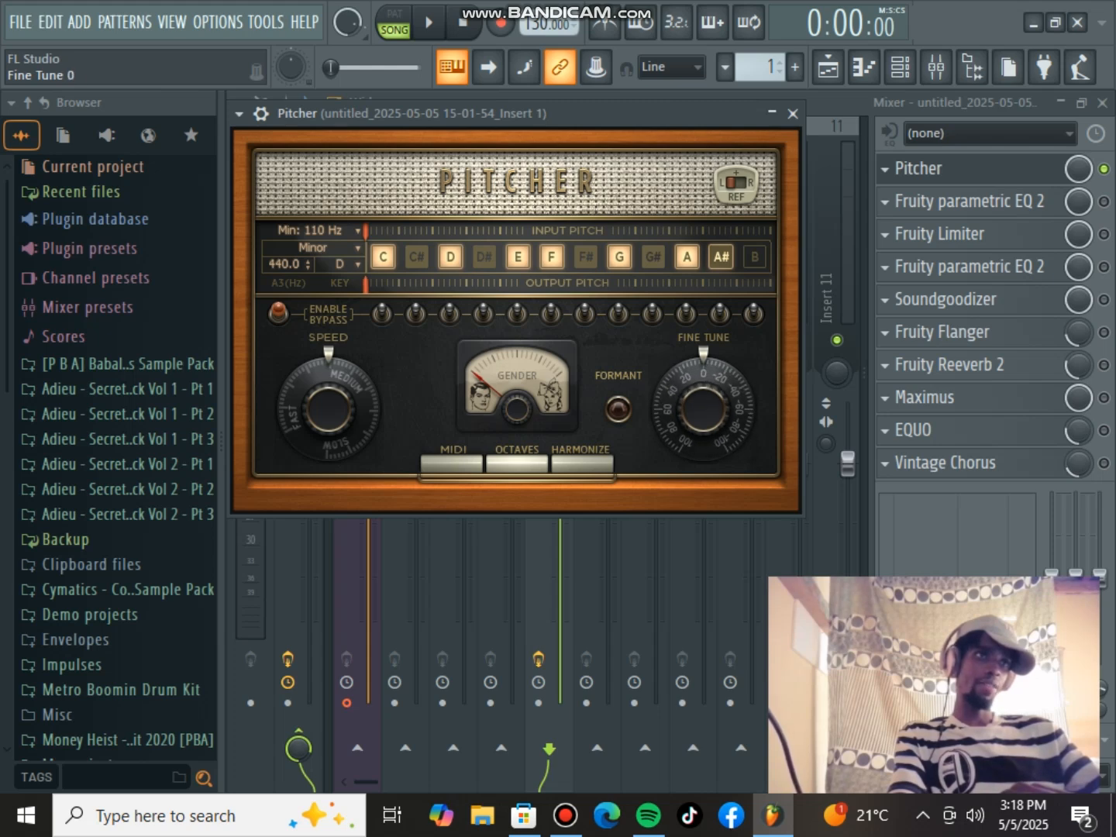
{"action": "left_click", "coordinate": [792, 113]}
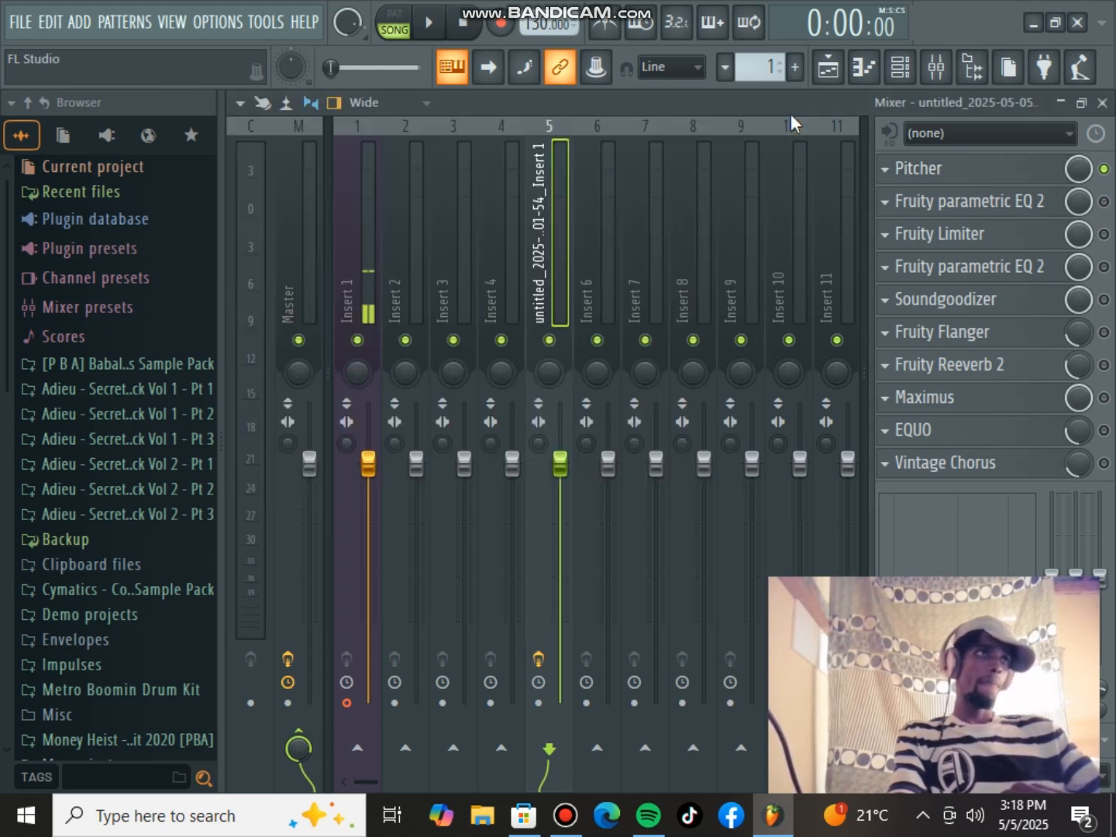
- Enable the first Fruity parametric EQ 2, open it and play the vocal through it
{"action": "left_click", "coordinate": [1103, 201]}
{"action": "left_click", "coordinate": [1050, 207]}
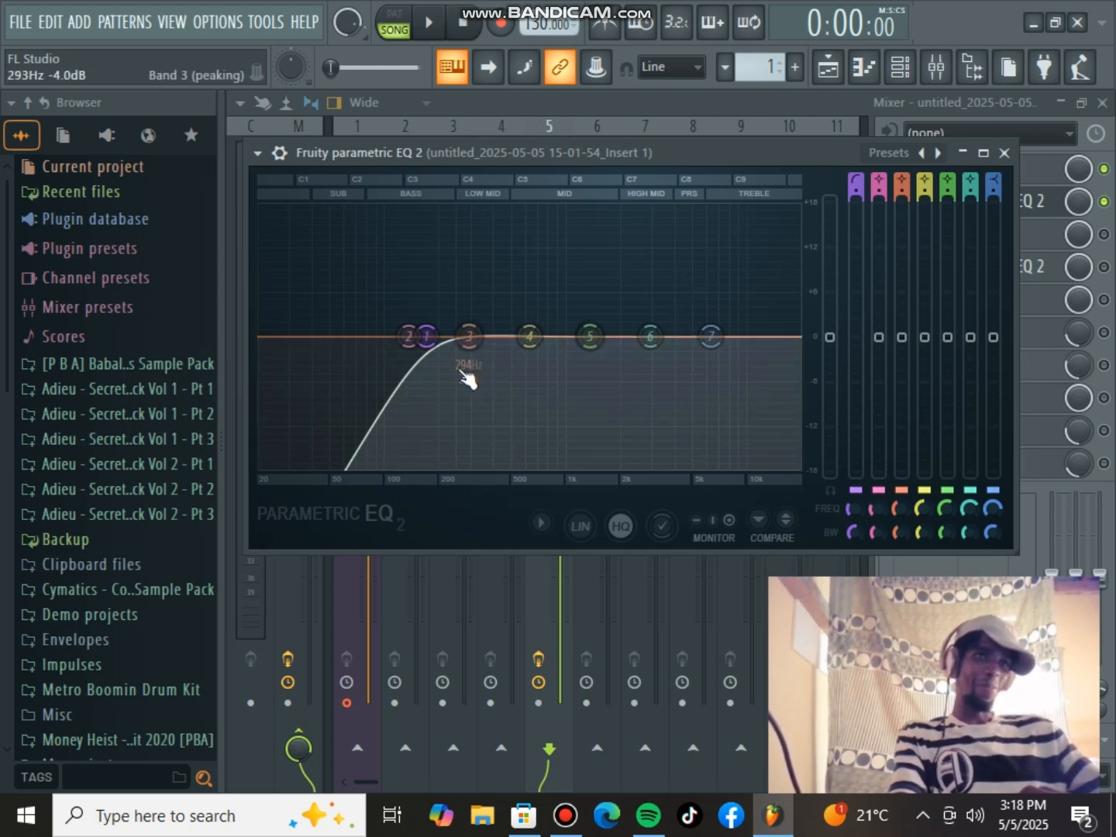
{"action": "key", "text": "space"}
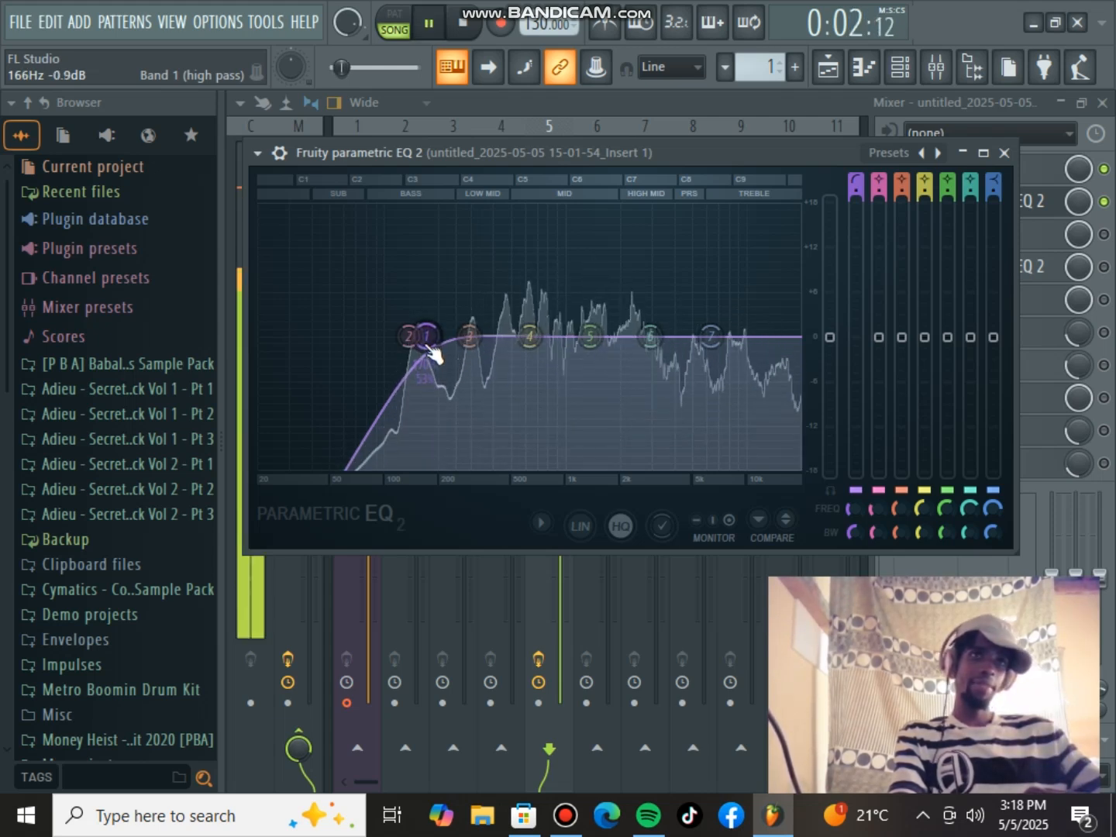
- Audition the first EQ's band 1 high-pass cutoff at 187 Hz, 23 Hz and up to 12699 Hz, and return it to 22 Hz
{"action": "mouse_move", "coordinate": [429, 349]}
{"action": "left_mouse_down"}
{"action": "mouse_move", "coordinate": [296, 349]}
{"action": "mouse_move", "coordinate": [435, 336]}
{"action": "left_mouse_up"}
{"action": "key", "text": "space"}
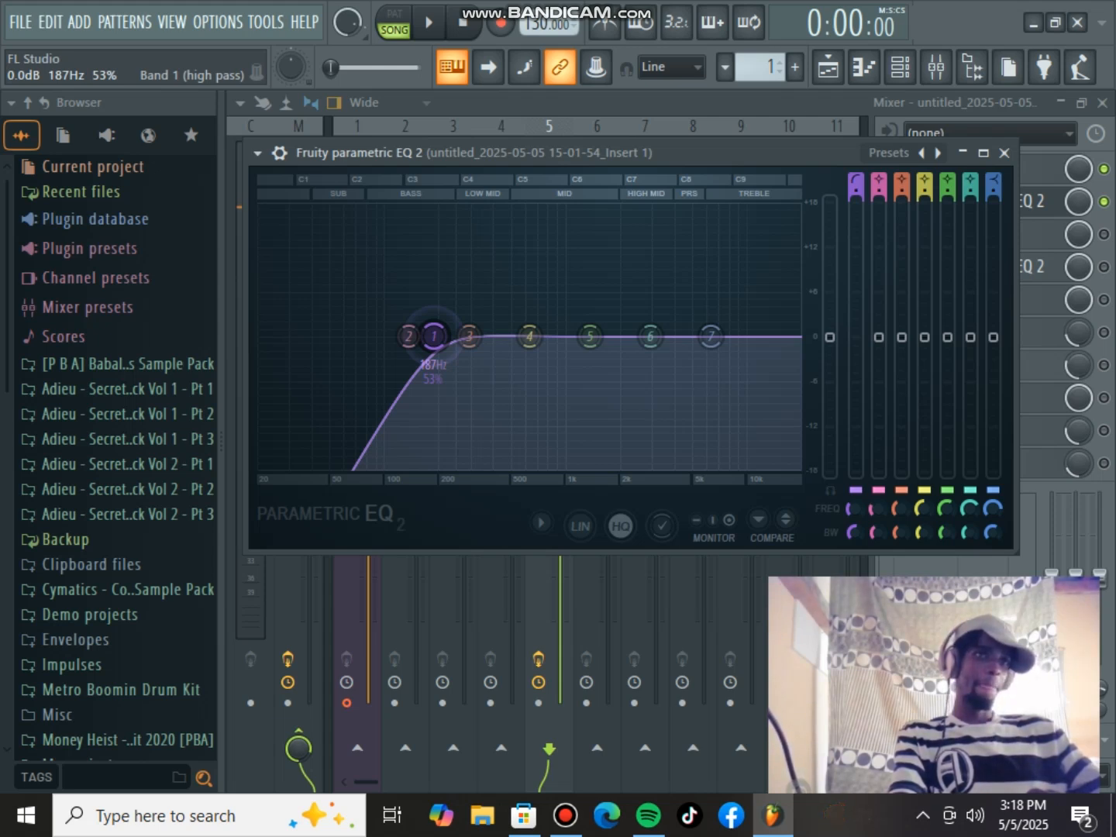
{"action": "left_click_drag", "start_coordinate": [431, 336], "coordinate": [268, 336]}
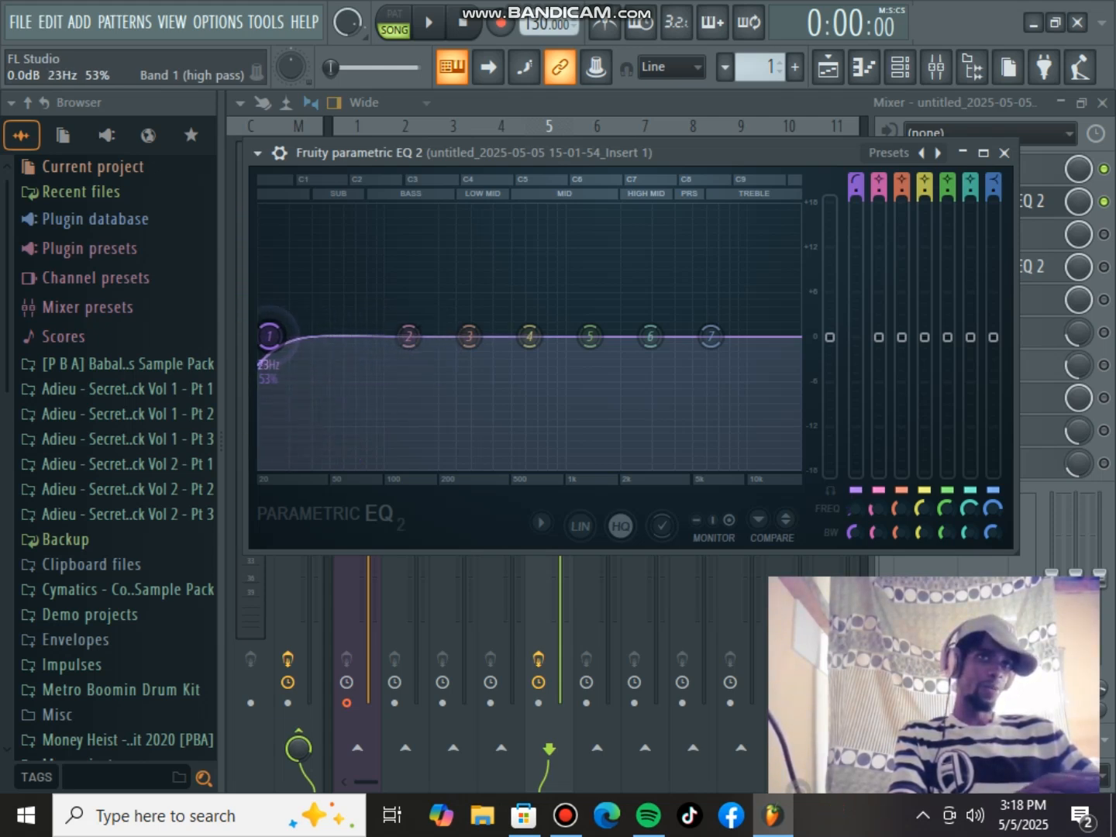
{"action": "key", "text": "space"}
{"action": "left_click_drag", "start_coordinate": [269, 337], "coordinate": [726, 336]}
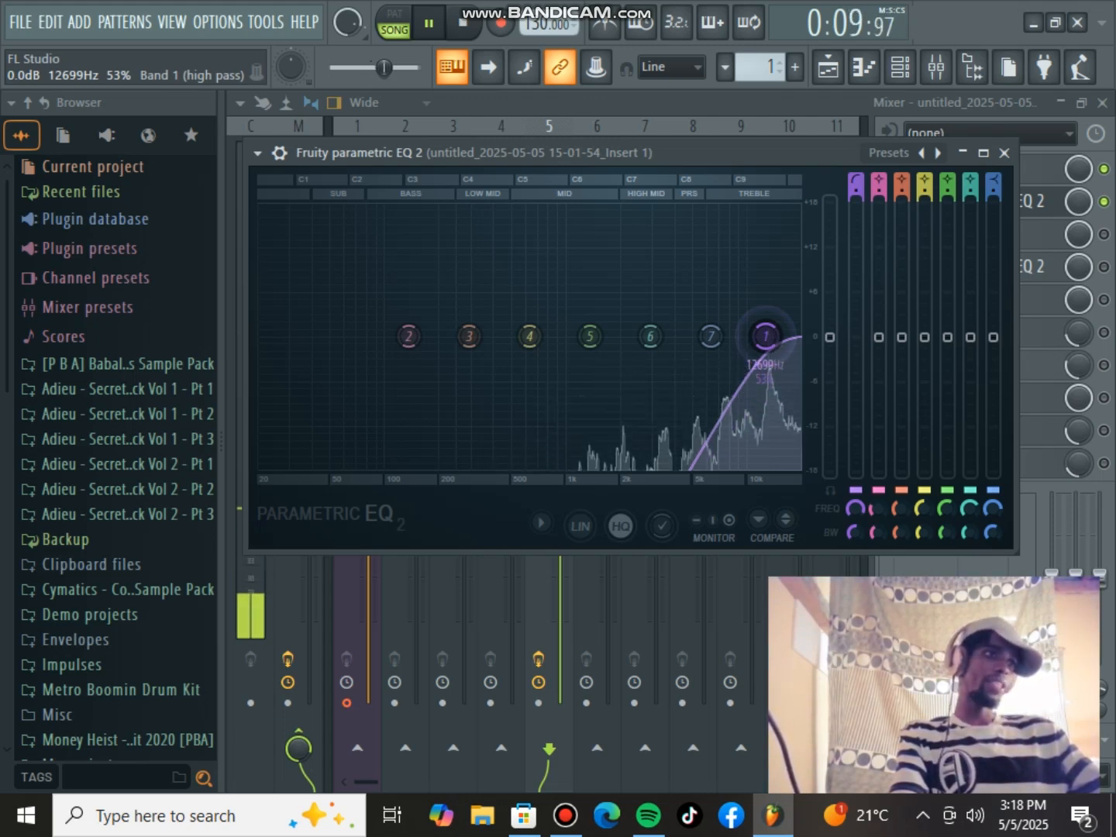
{"action": "left_click_drag", "start_coordinate": [765, 336], "coordinate": [265, 337]}
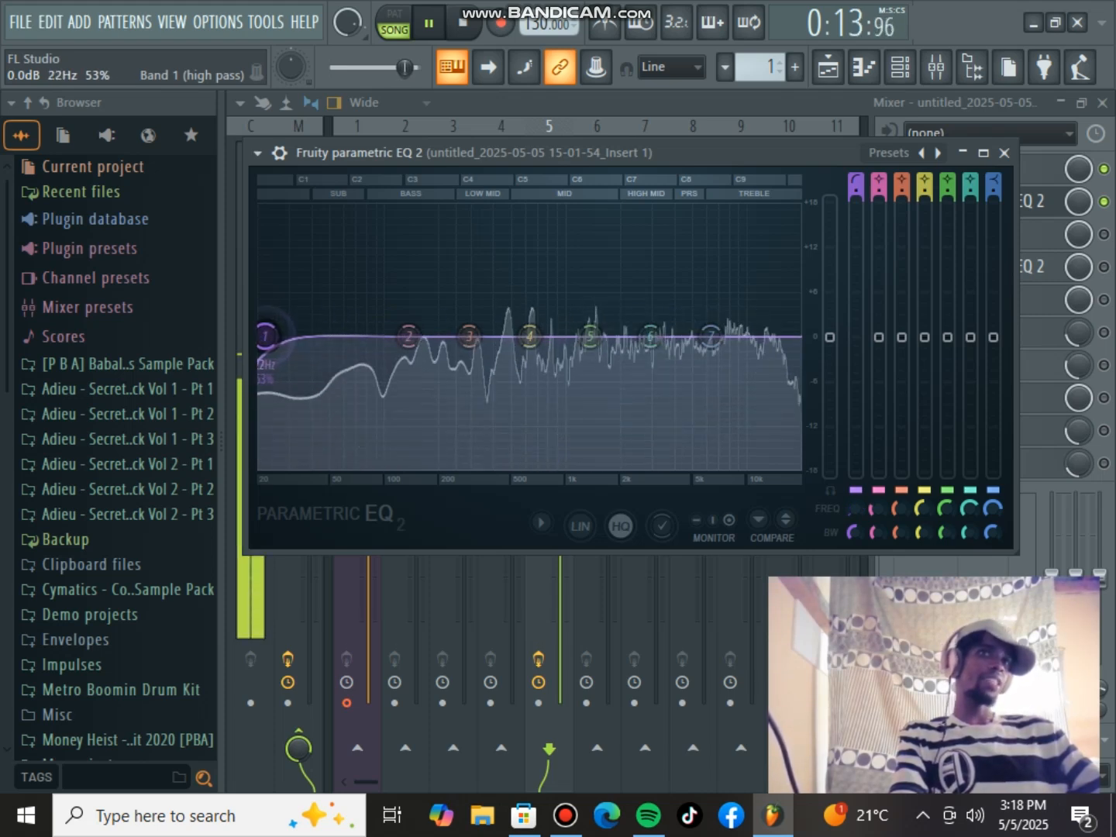
- Raise the band 1 high-pass cutoff through 54 Hz to about band 2's frequency during playback, and stop the playback
{"action": "left_click_drag", "start_coordinate": [265, 336], "coordinate": [335, 335]}
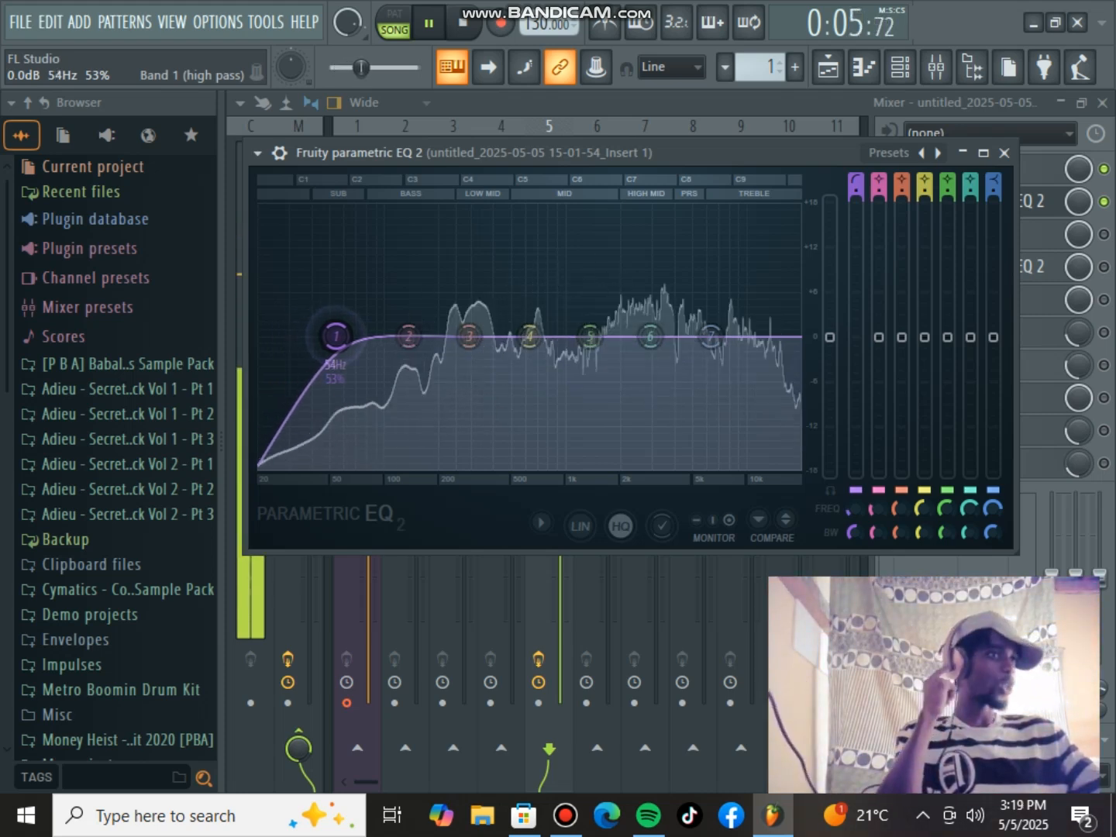
{"action": "left_click_drag", "start_coordinate": [336, 336], "coordinate": [414, 336]}
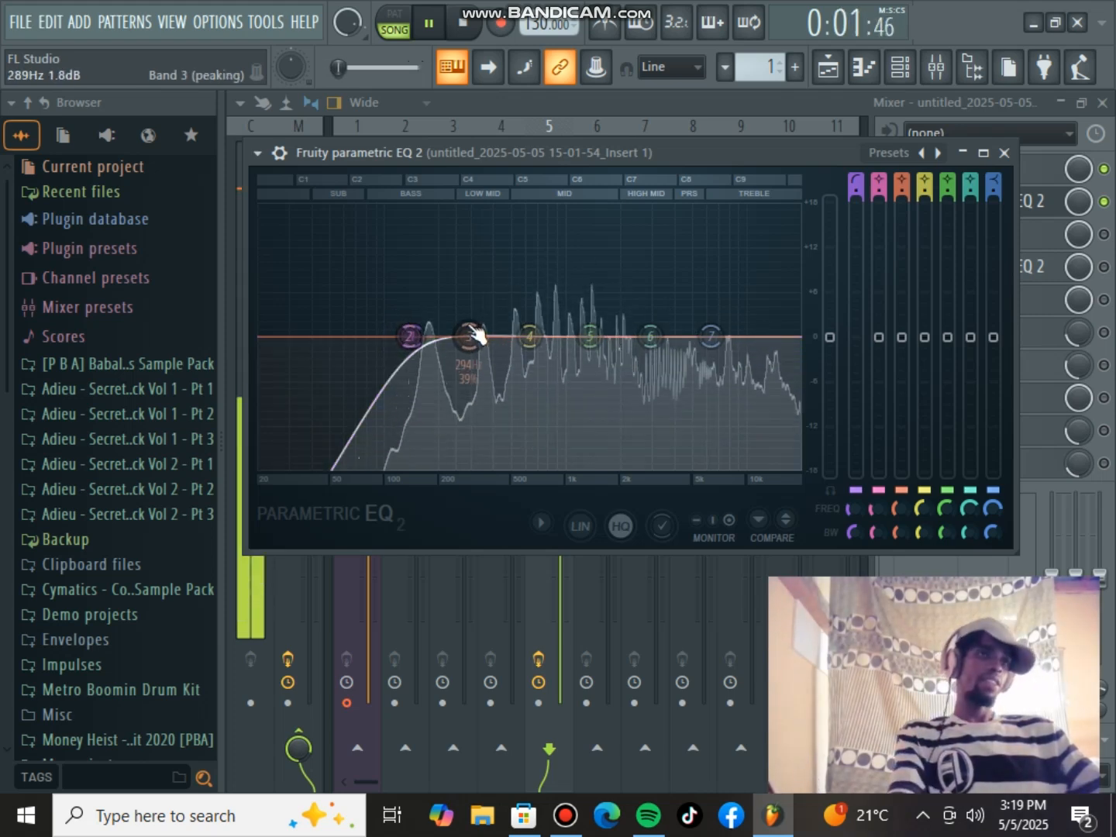
{"action": "key", "text": "space"}
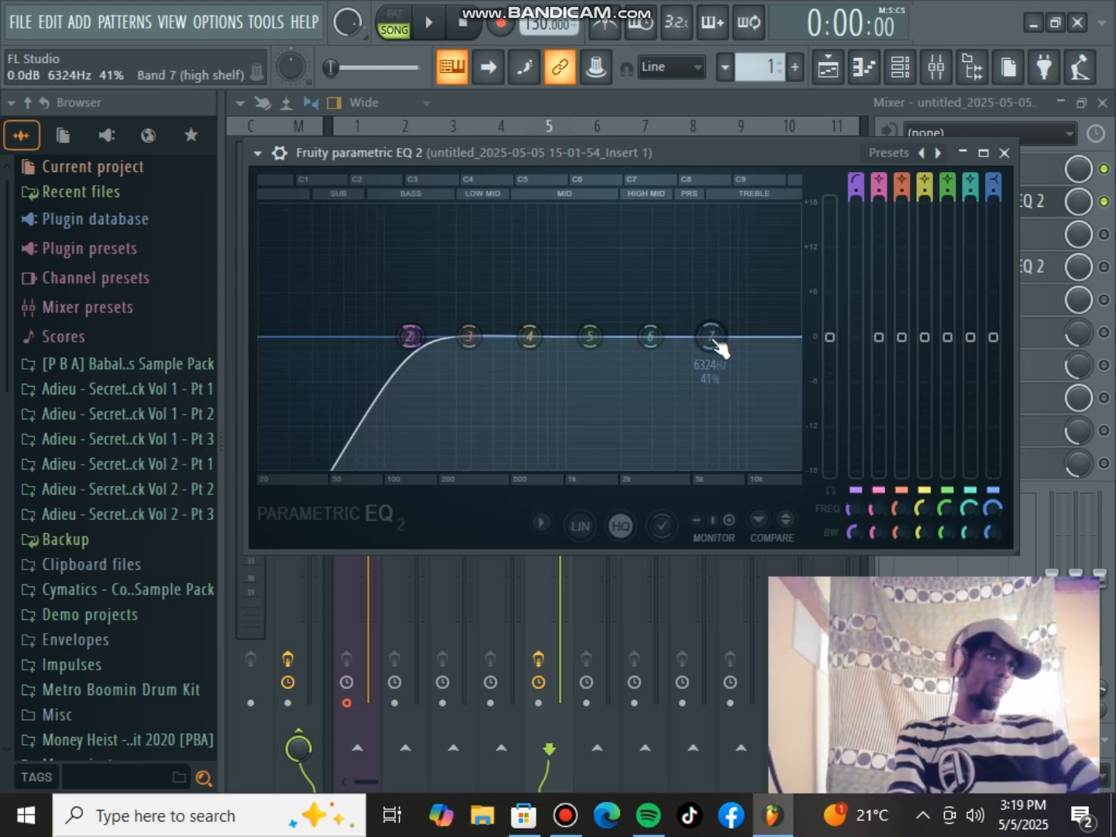
- Boost band 7 to about 16.1 dB at 5369 Hz, play the vocal, and reset the band
{"action": "left_click_drag", "start_coordinate": [710, 336], "coordinate": [698, 219]}
{"action": "key", "text": "space"}
{"action": "right_click", "coordinate": [698, 218]}
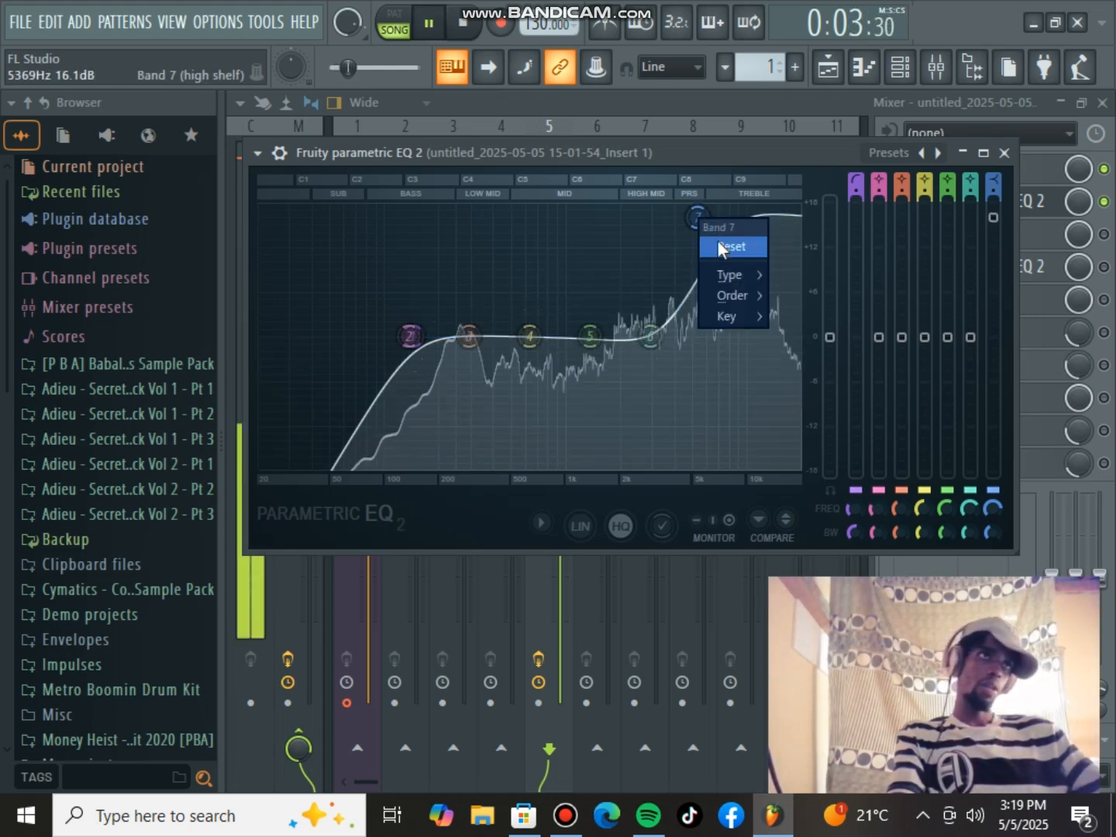
{"action": "left_click", "coordinate": [721, 247]}
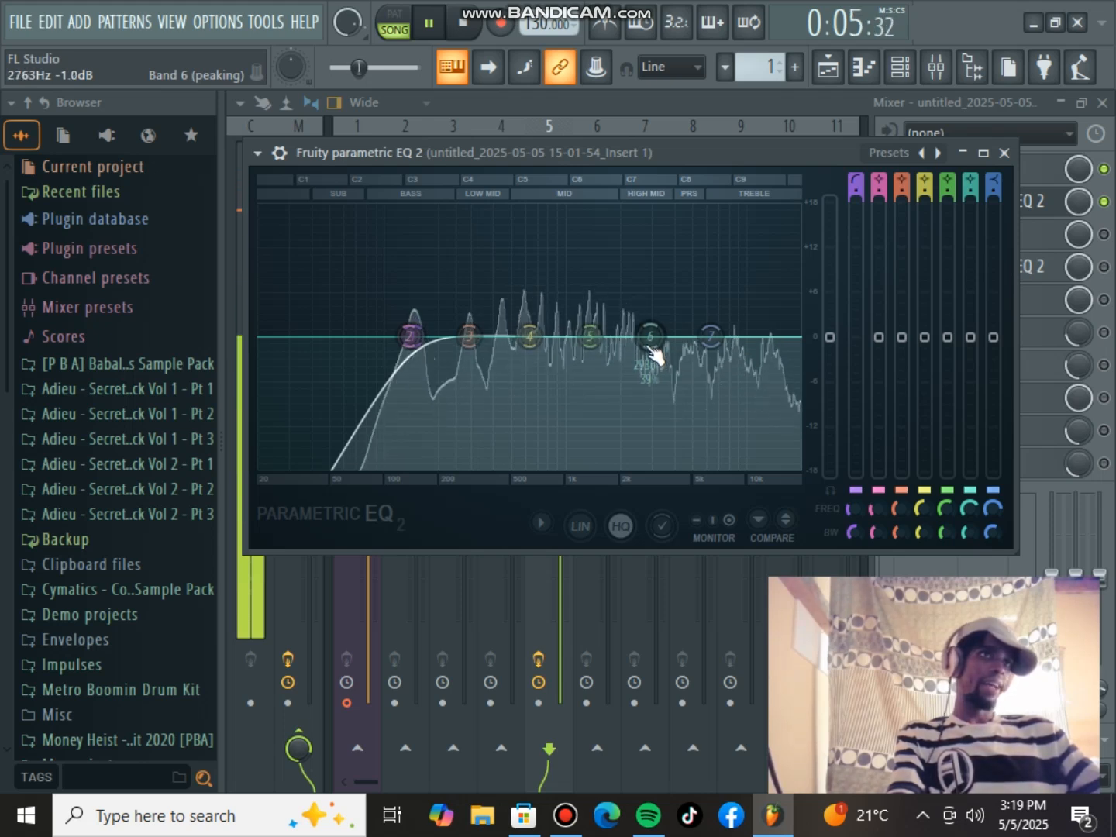
- Boost band 6 to about 17 dB near 2439 Hz, audition the vocal, and reset the band
{"action": "key", "text": "space"}
{"action": "left_click_drag", "start_coordinate": [652, 349], "coordinate": [637, 216]}
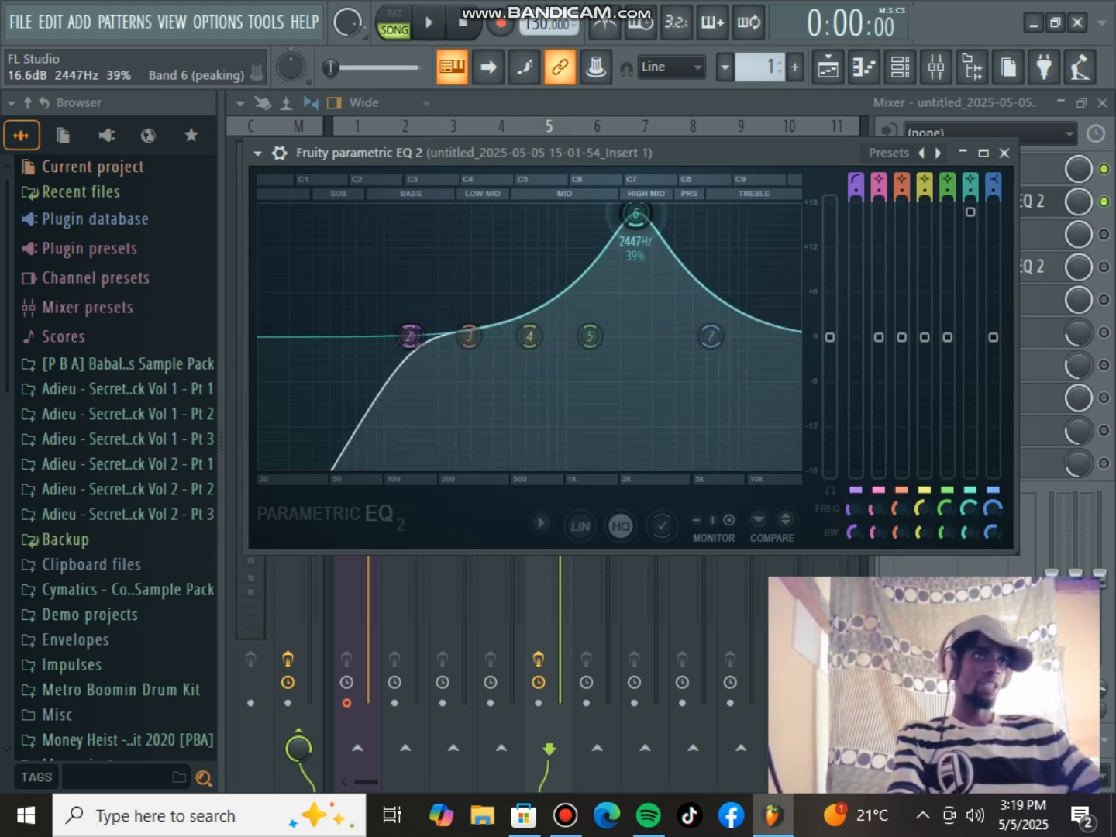
{"action": "key", "text": "space"}
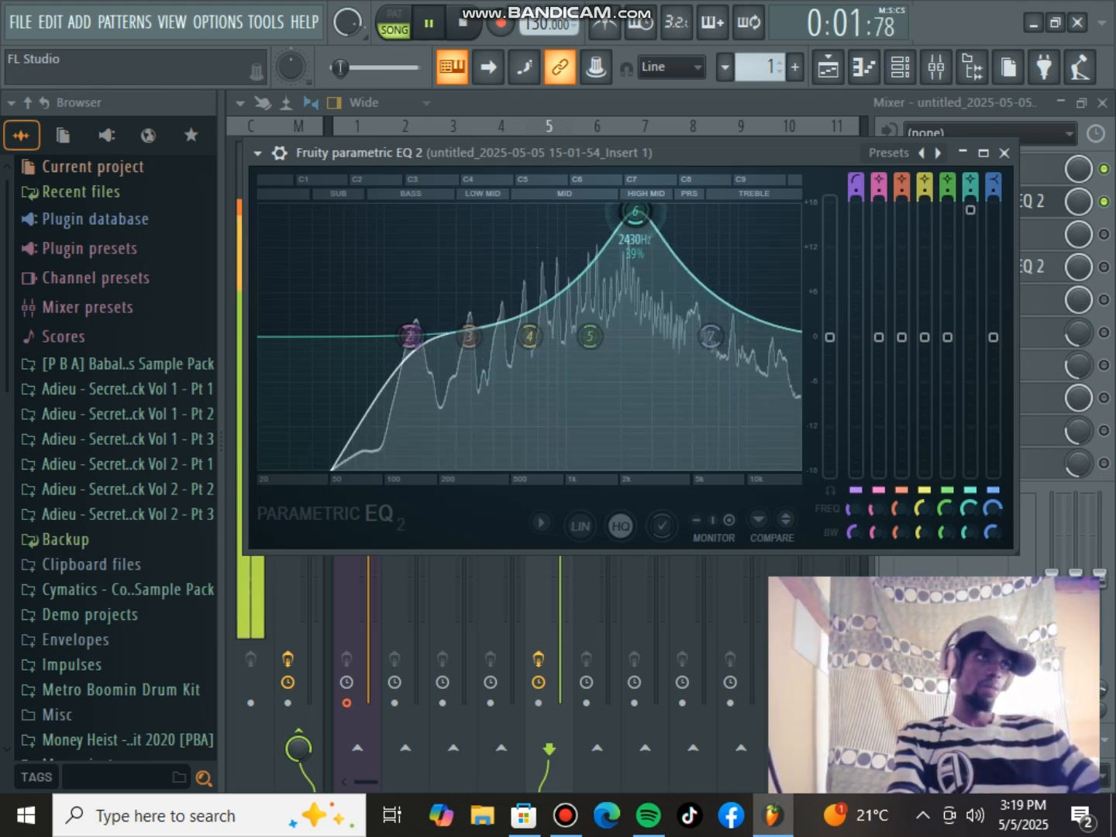
{"action": "right_click", "coordinate": [636, 212]}
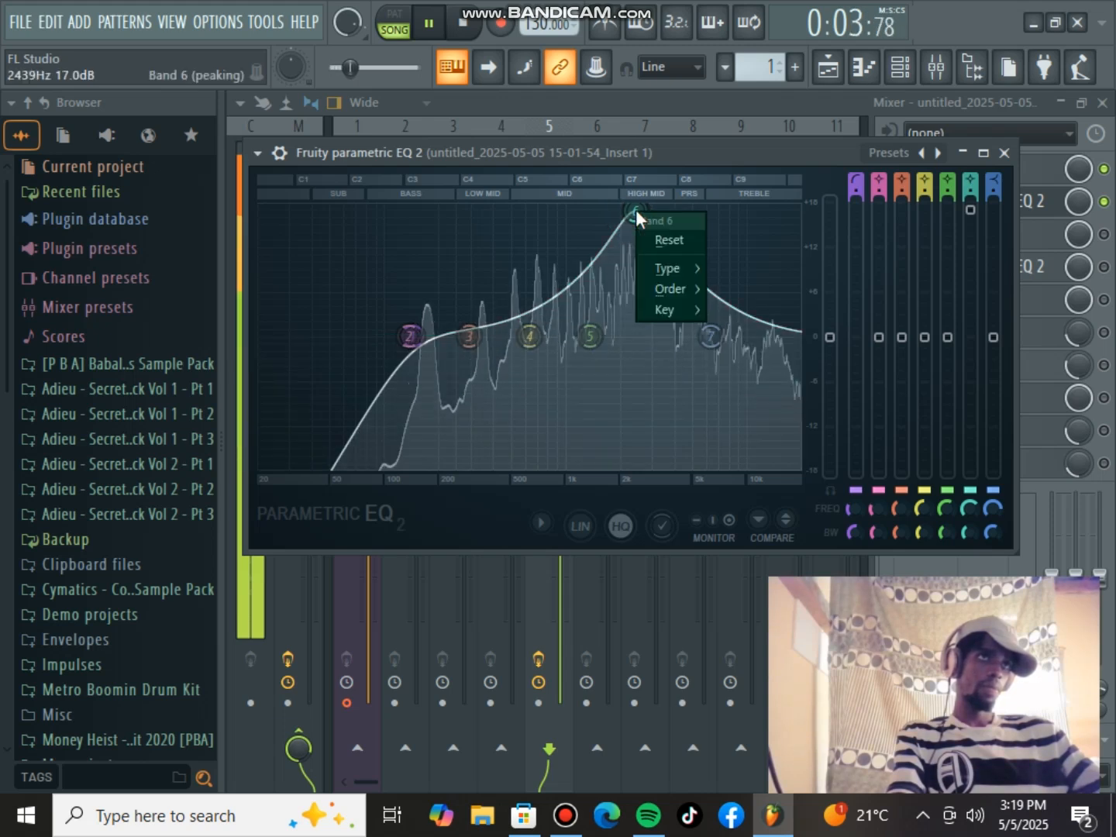
{"action": "left_click", "coordinate": [667, 241]}
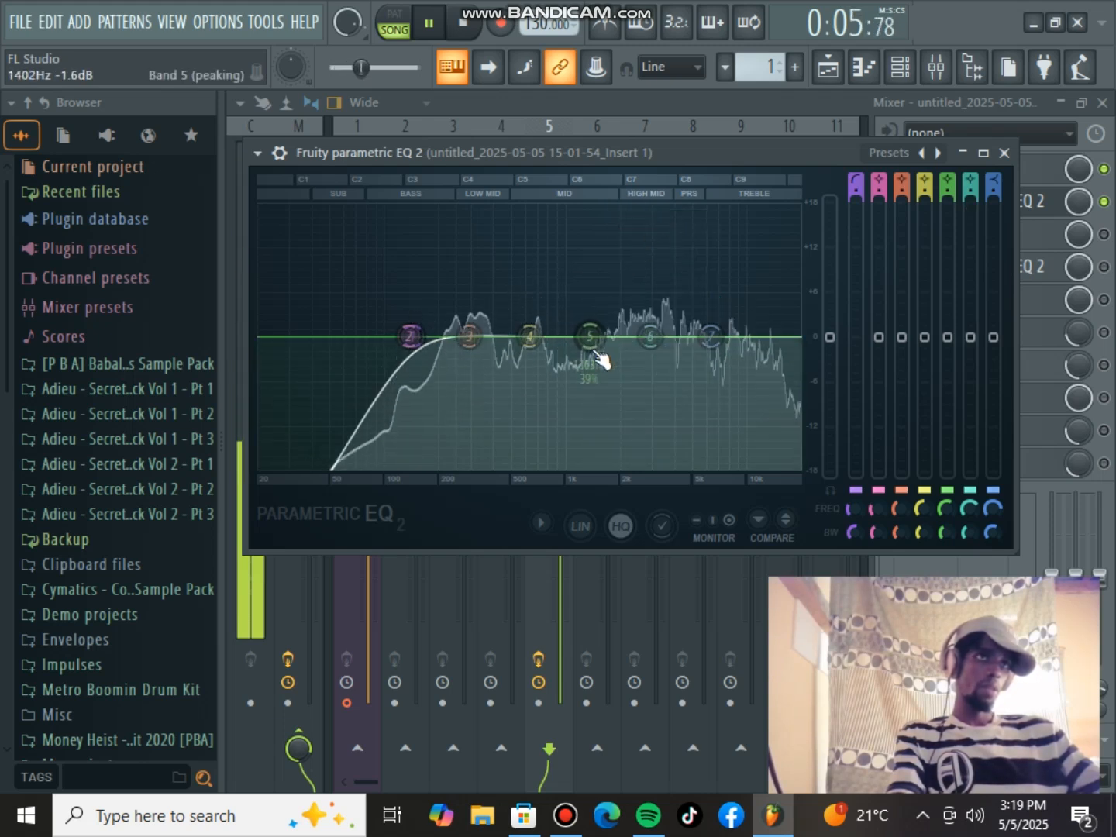
- Cut band 5 to about -4.5 dB near 1441 Hz, audition the vocal, and reset the band
{"action": "key", "text": "space"}
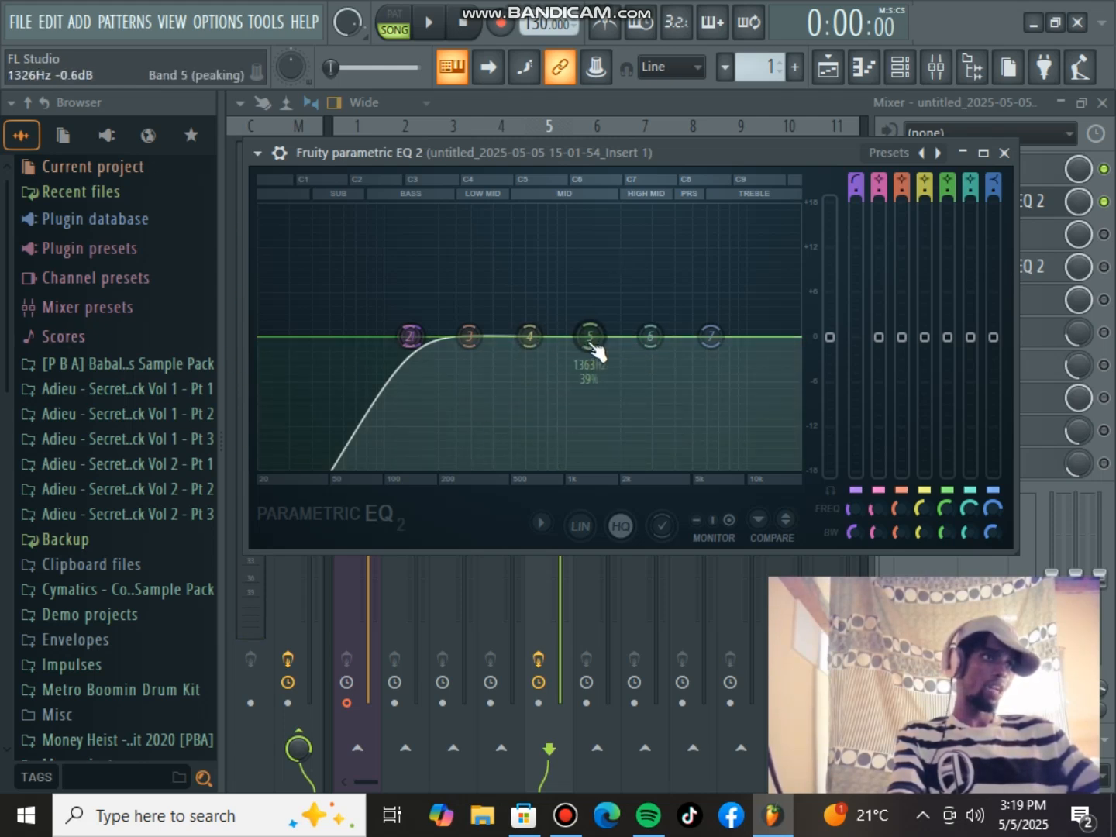
{"action": "left_click_drag", "start_coordinate": [592, 347], "coordinate": [598, 377]}
{"action": "key", "text": "space"}
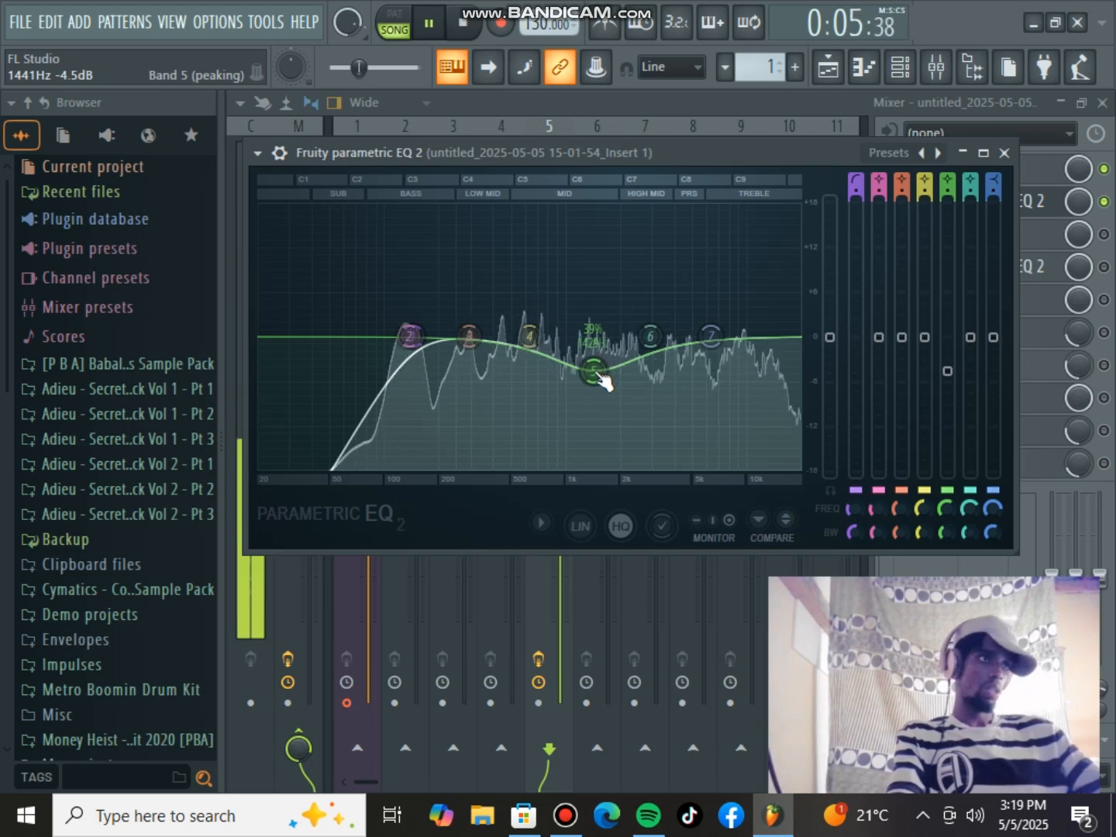
{"action": "right_click", "coordinate": [596, 374]}
{"action": "left_click", "coordinate": [620, 395]}
- Cut band 4 to about -8.6 dB at 603 Hz, raise it to about -0.9 dB during playback, and reset the band
{"action": "key", "text": "space"}
{"action": "left_click_drag", "start_coordinate": [529, 336], "coordinate": [526, 399]}
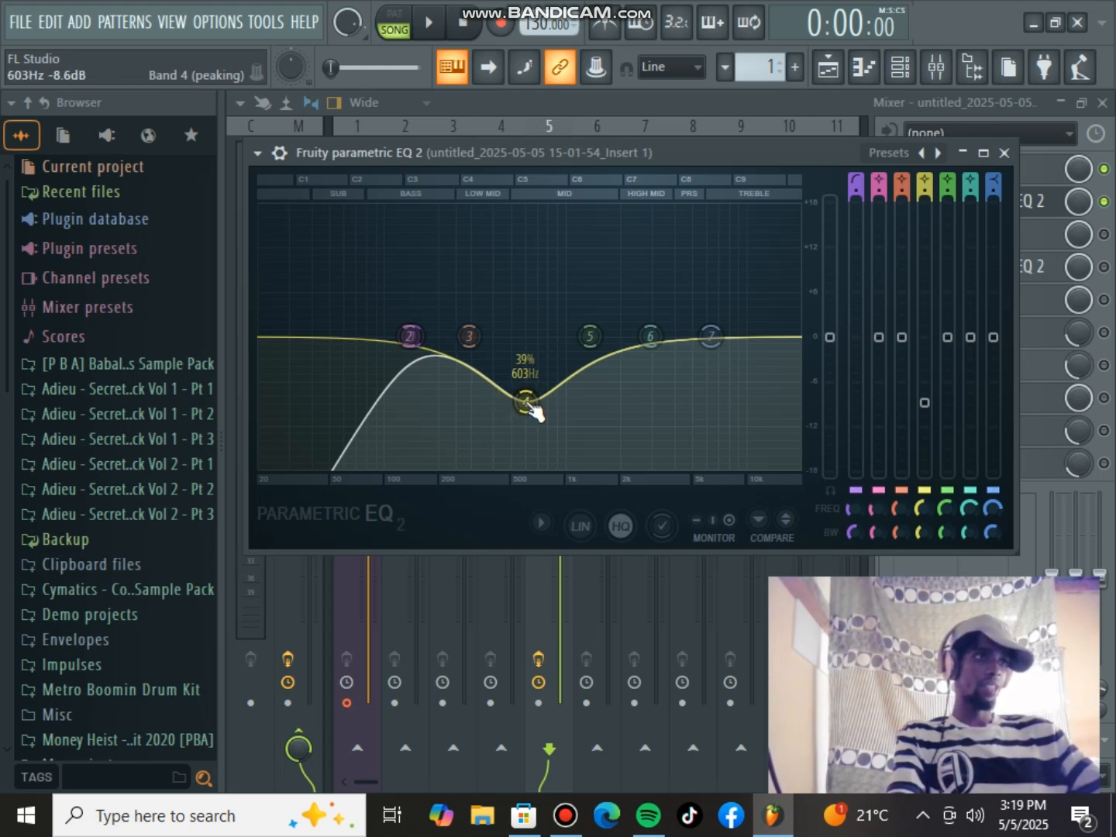
{"action": "key", "text": "space"}
{"action": "left_click_drag", "start_coordinate": [527, 400], "coordinate": [529, 341]}
{"action": "right_click", "coordinate": [529, 341]}
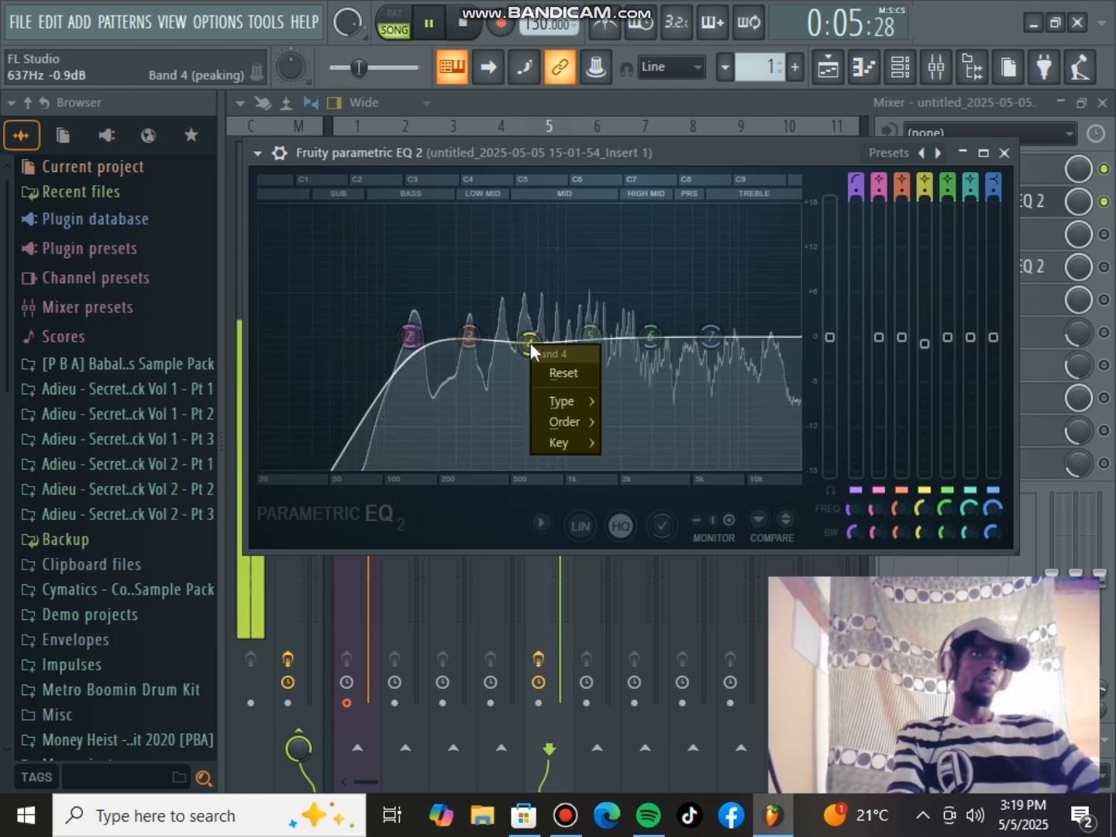
{"action": "left_click", "coordinate": [546, 375]}
{"action": "key", "text": "space"}
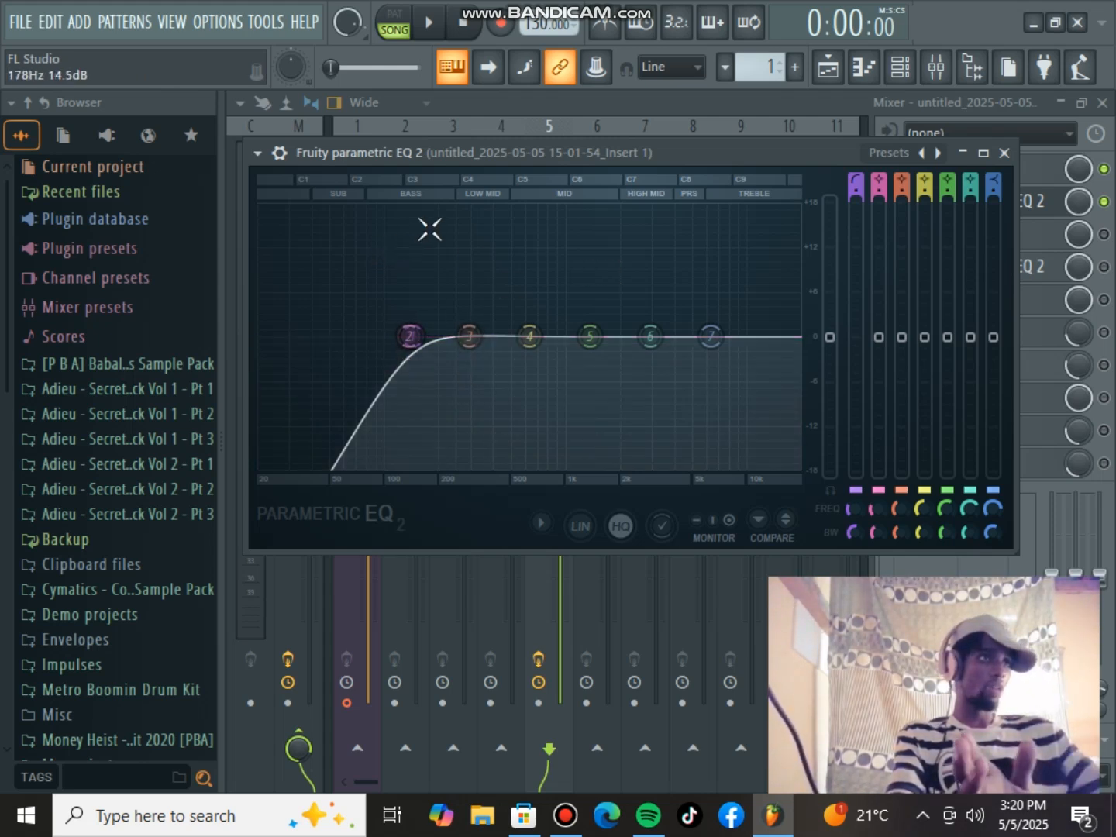
- Play the vocal through the first EQ, look over its presets without choosing one, and close the EQ
{"action": "key", "text": "space"}
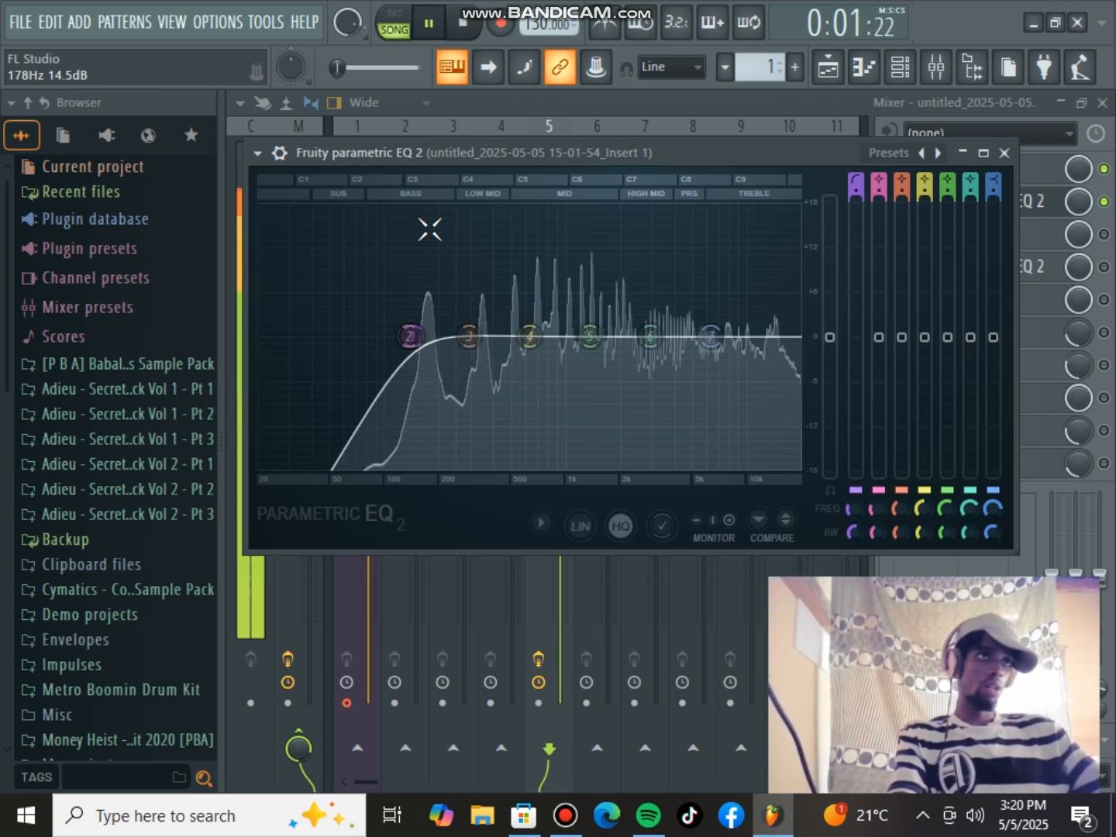
{"action": "key", "text": "space"}
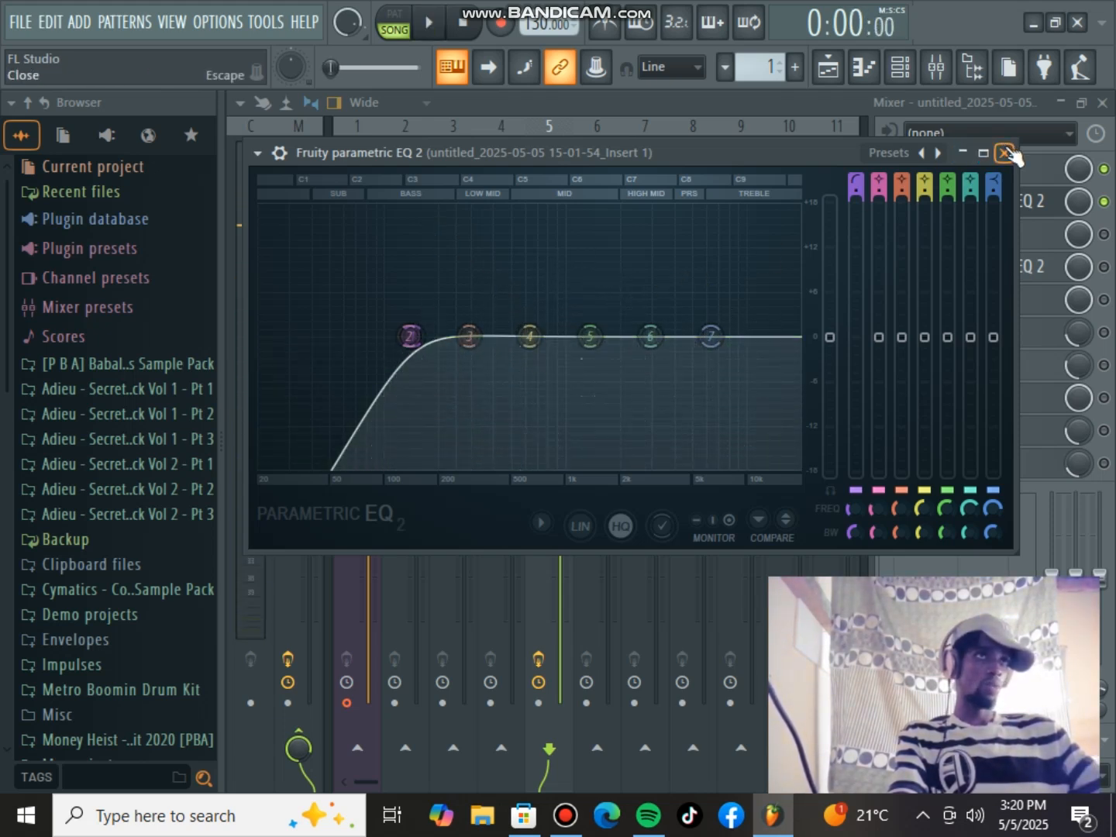
{"action": "left_click", "coordinate": [897, 150]}
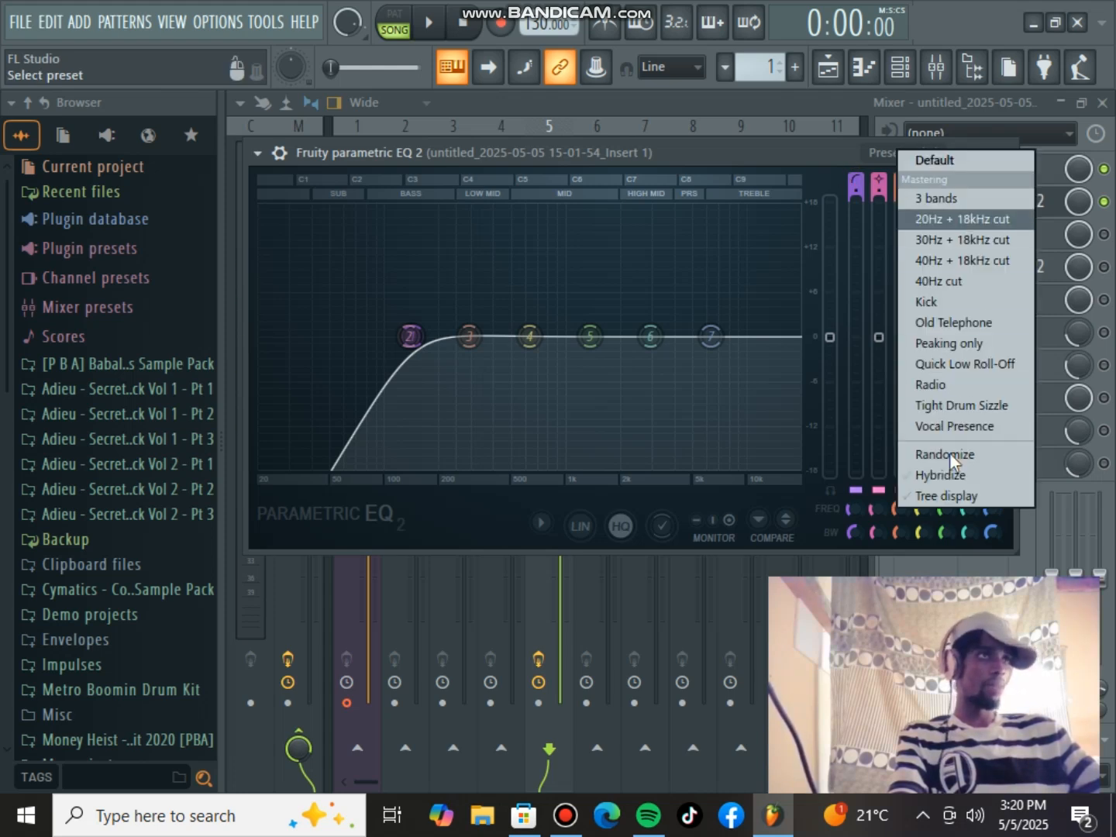
{"action": "left_click", "coordinate": [832, 134]}
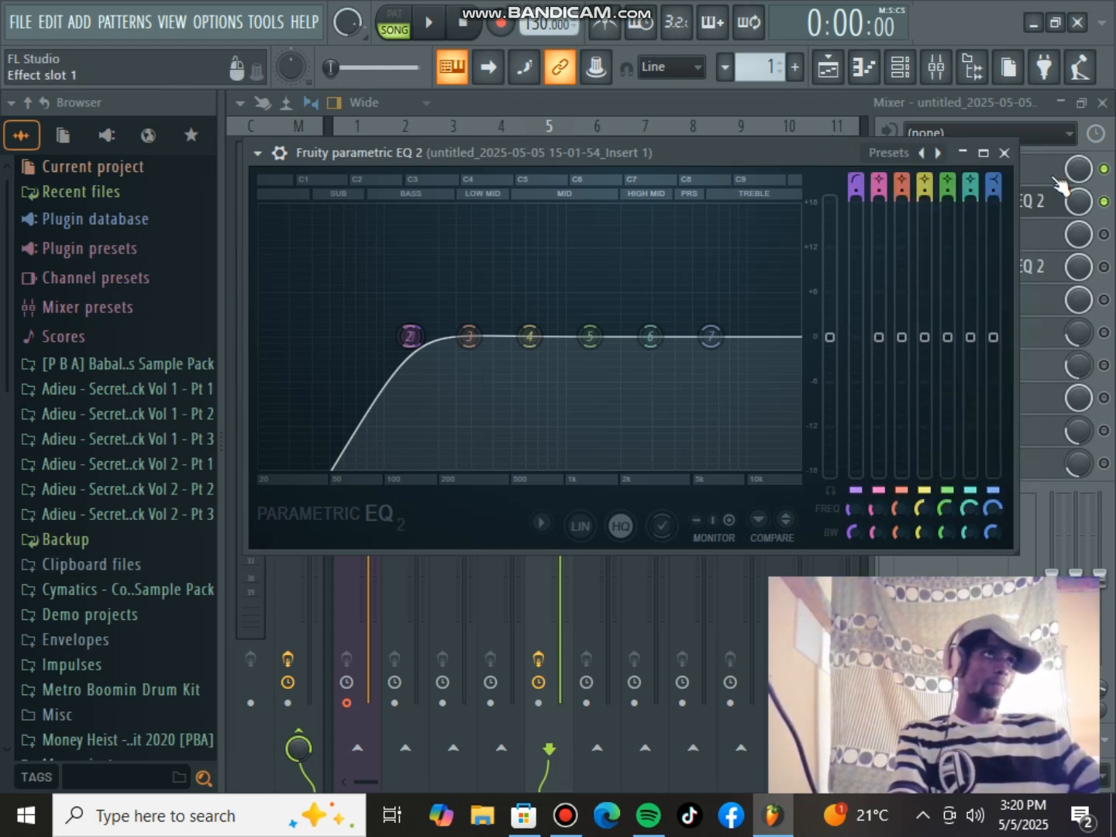
{"action": "left_click", "coordinate": [1005, 153]}
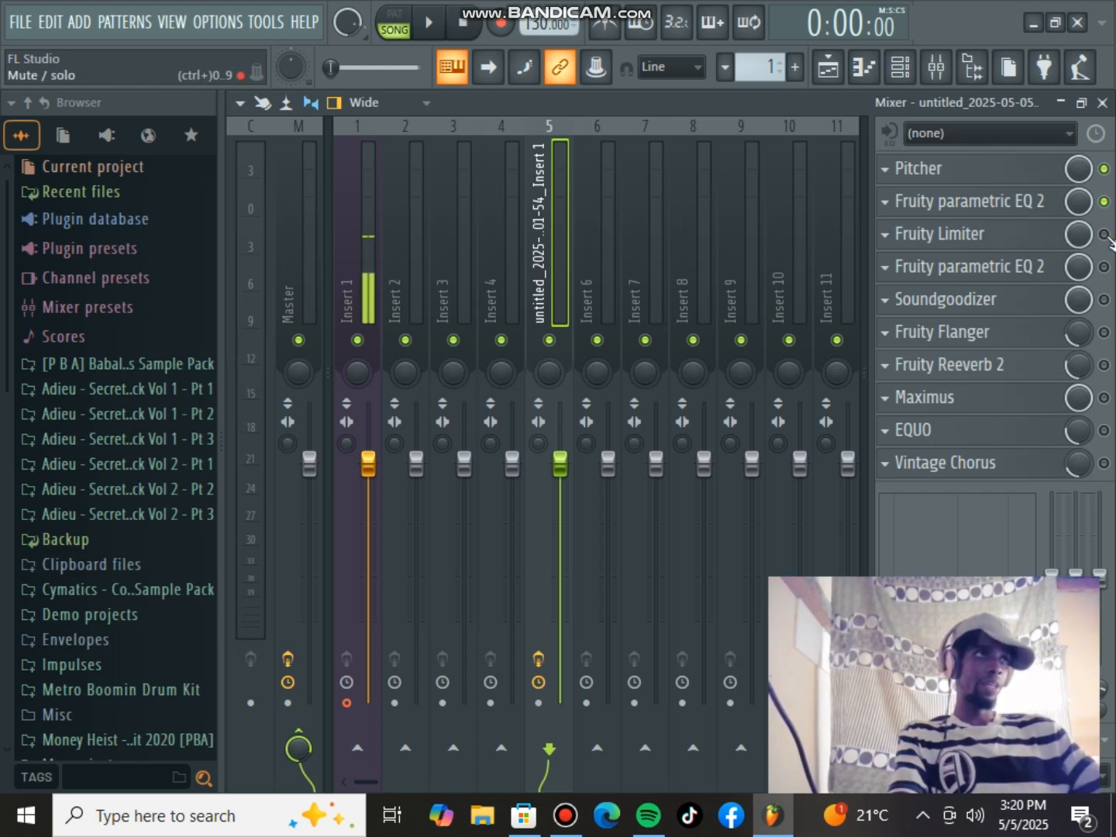
- Enable Fruity Limiter, open it and play the vocal through it
{"action": "left_click", "coordinate": [1042, 236]}
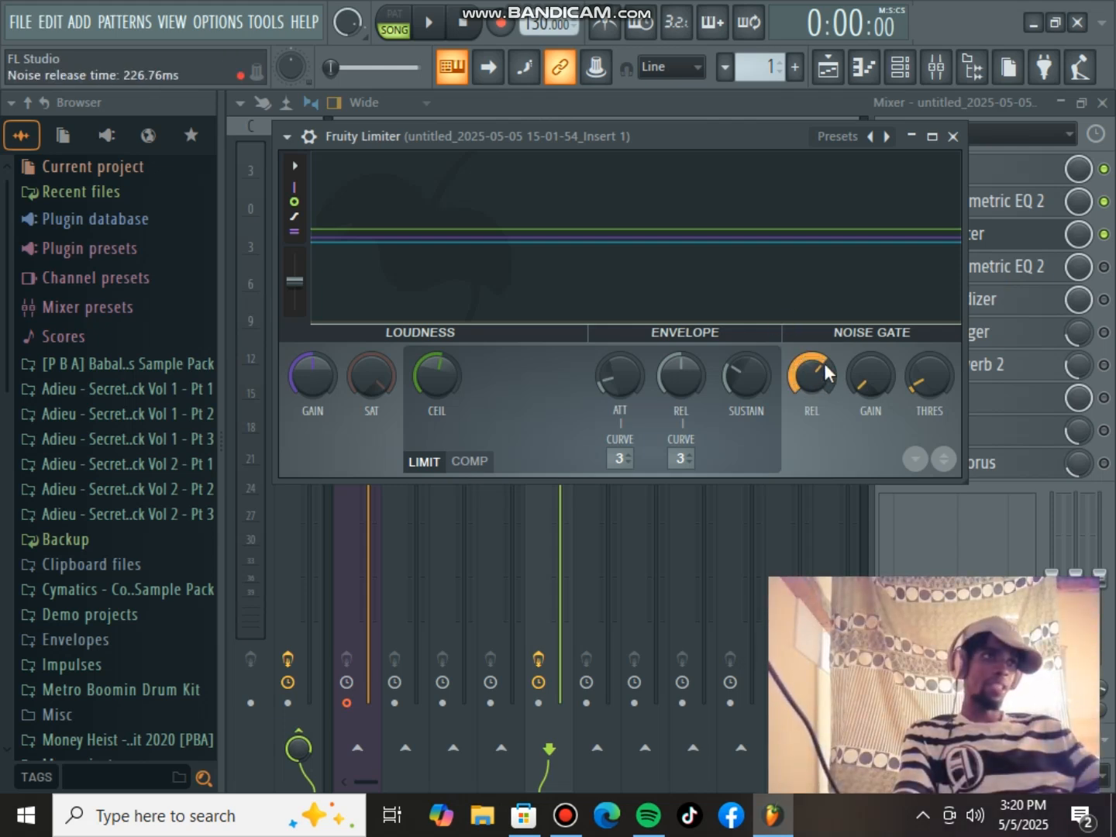
{"action": "key", "text": "space"}
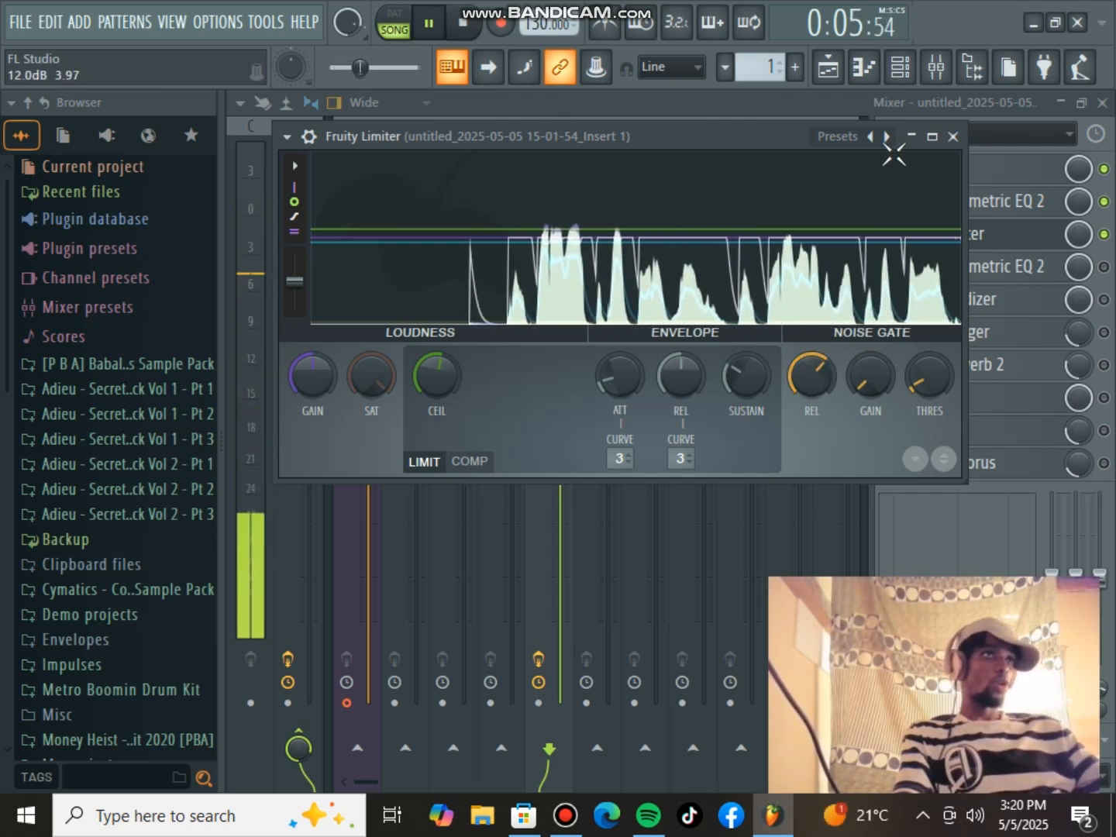
{"action": "key", "text": "space"}
- Compare the vocal with Fruity Limiter bypassed and enabled during playback, leaving the limiter on
{"action": "left_click", "coordinate": [1105, 235]}
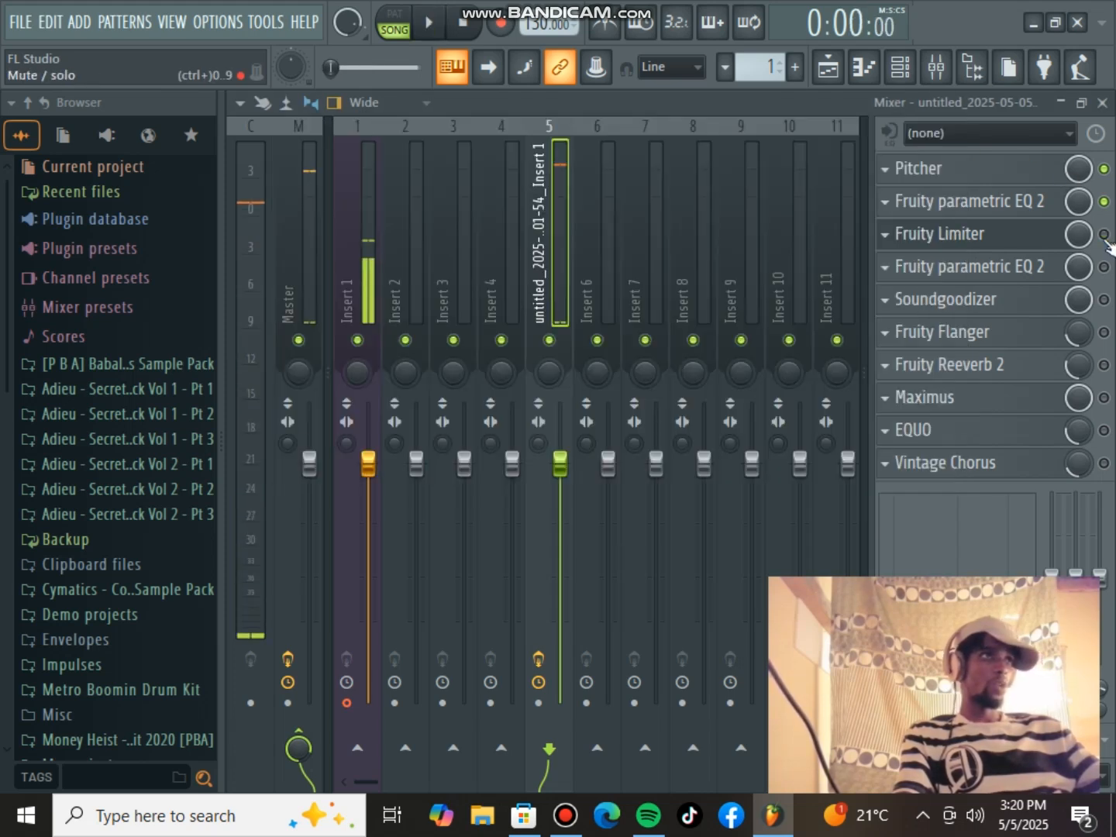
{"action": "key", "text": "space"}
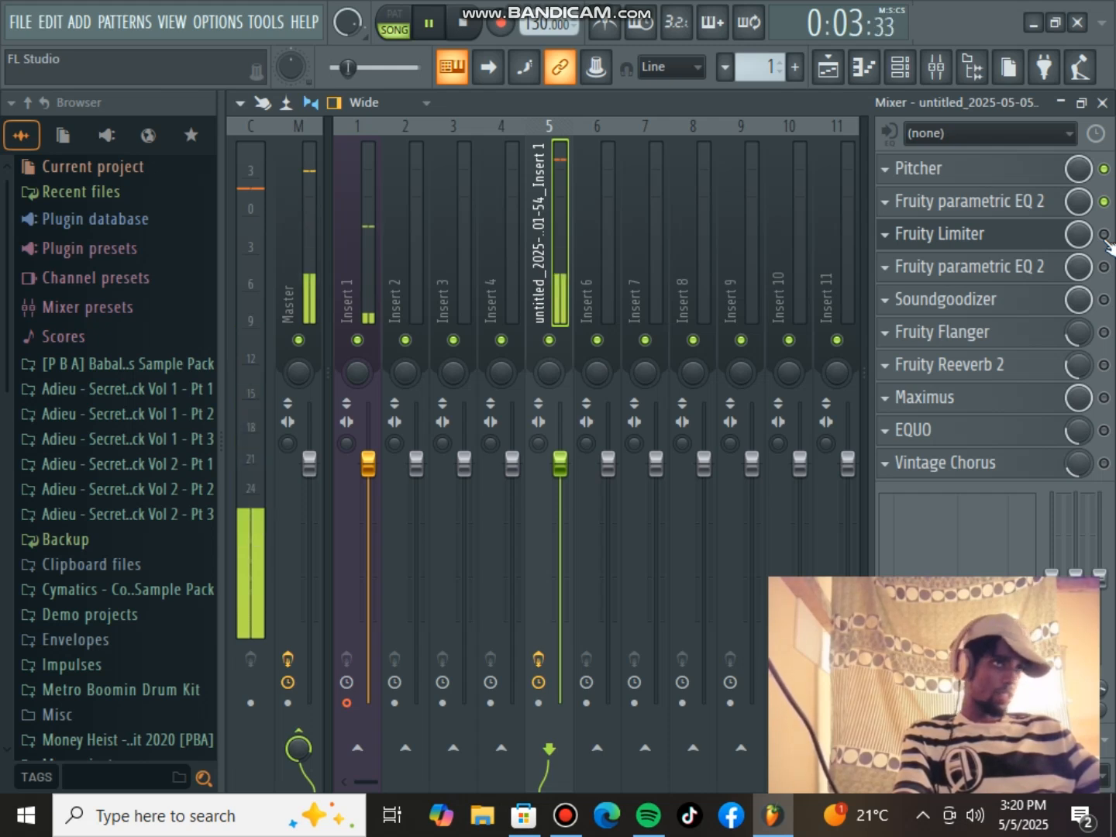
{"action": "left_click", "coordinate": [1105, 234]}
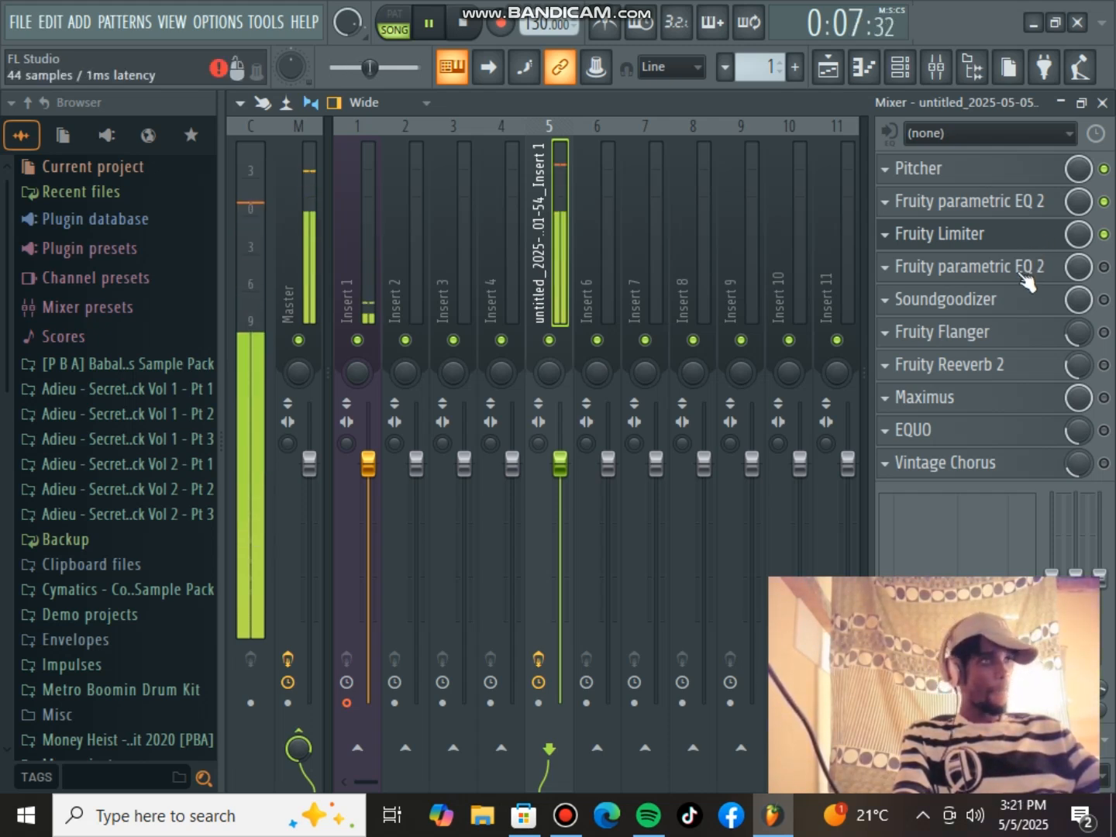
{"action": "key", "text": "space"}
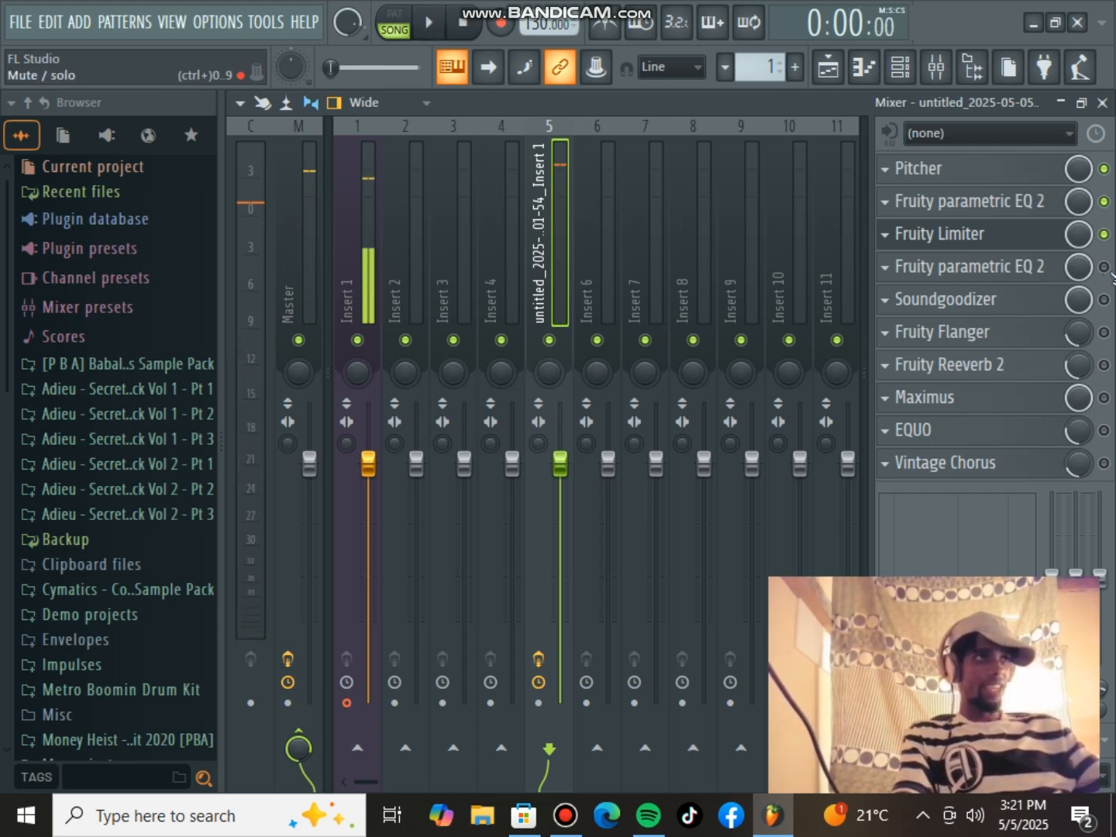
- Enable the second Fruity parametric EQ 2, load its Vocal Presence preset and close it
{"action": "left_click", "coordinate": [1105, 266]}
{"action": "left_click", "coordinate": [1019, 270]}
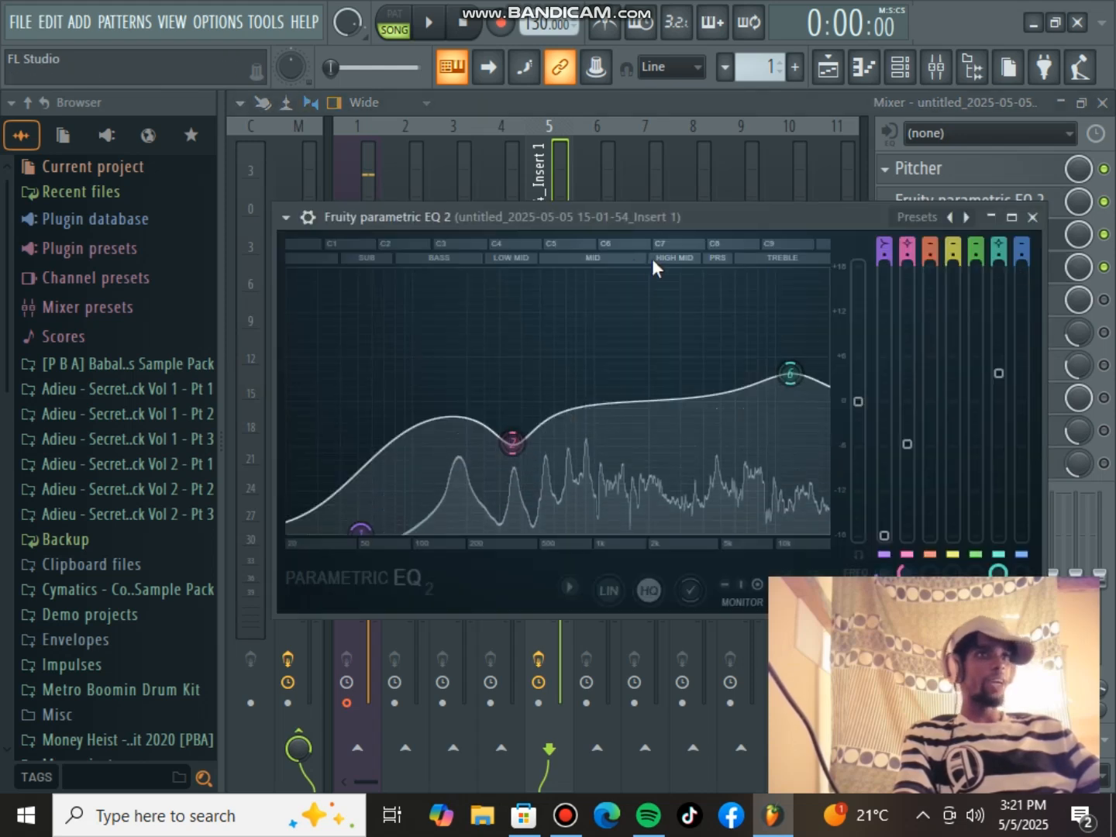
{"action": "left_click_drag", "start_coordinate": [779, 211], "coordinate": [871, 115]}
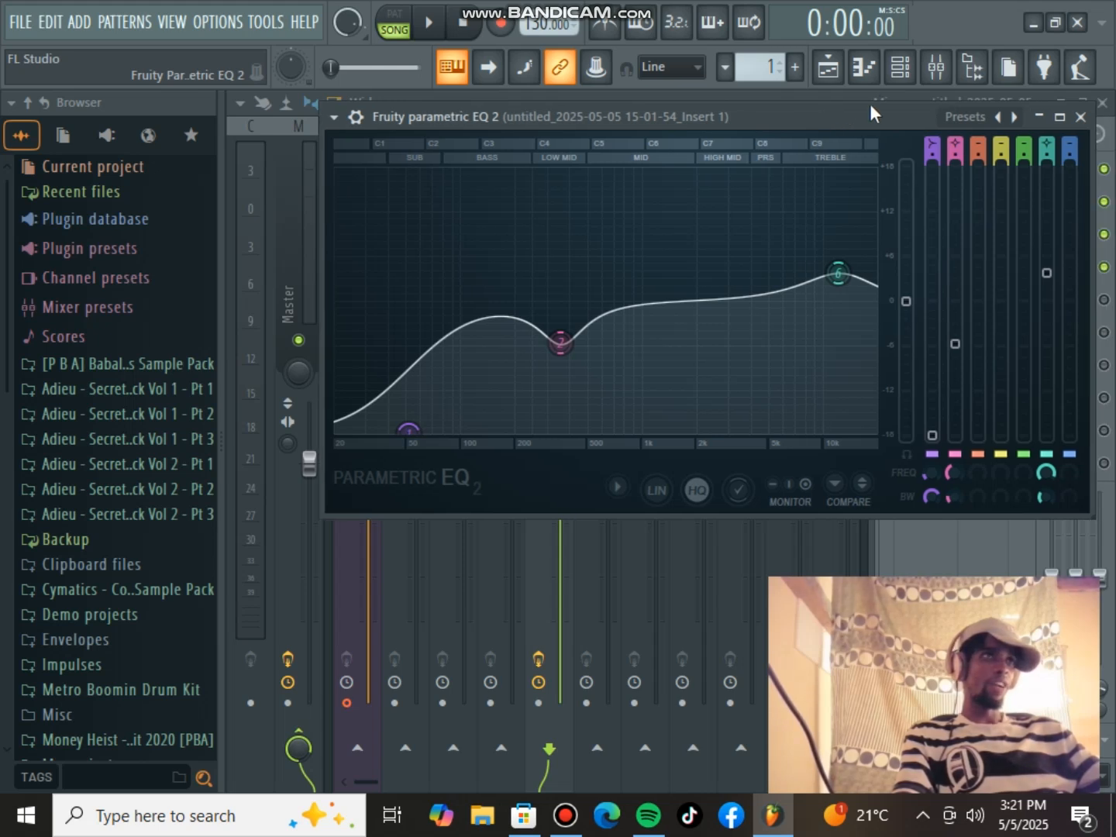
{"action": "left_click", "coordinate": [963, 120]}
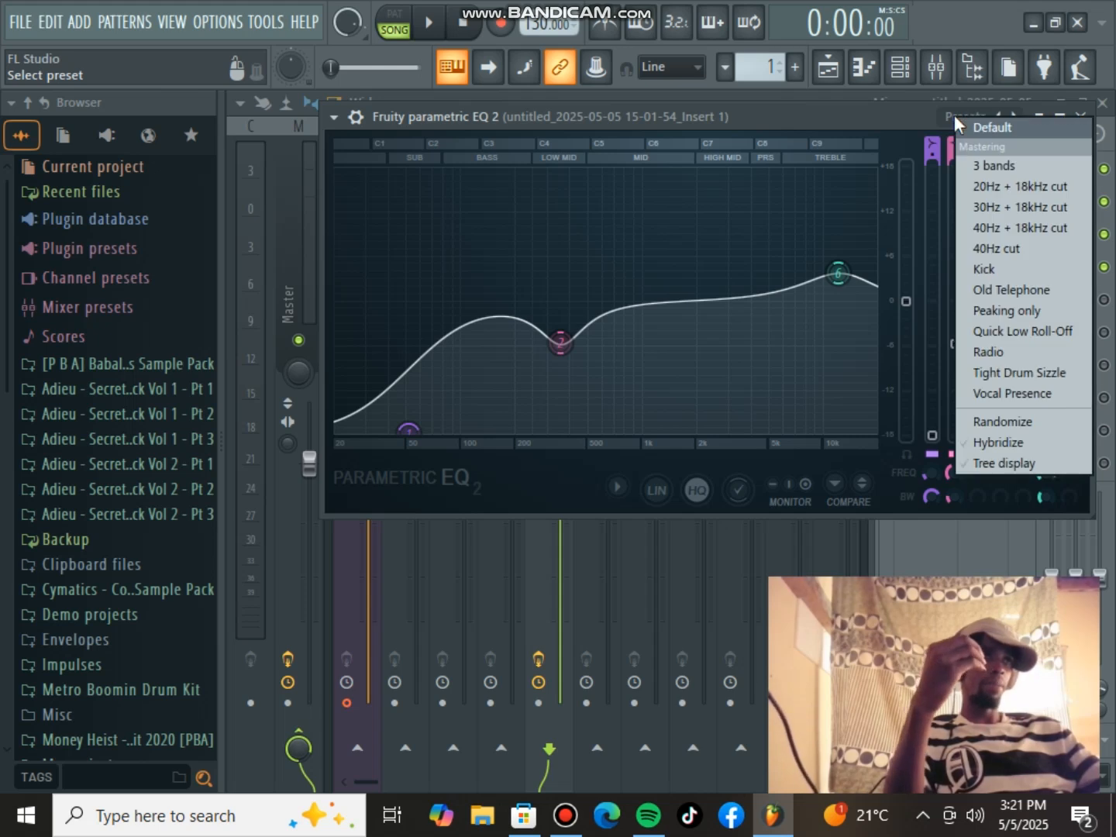
{"action": "left_click", "coordinate": [1023, 393]}
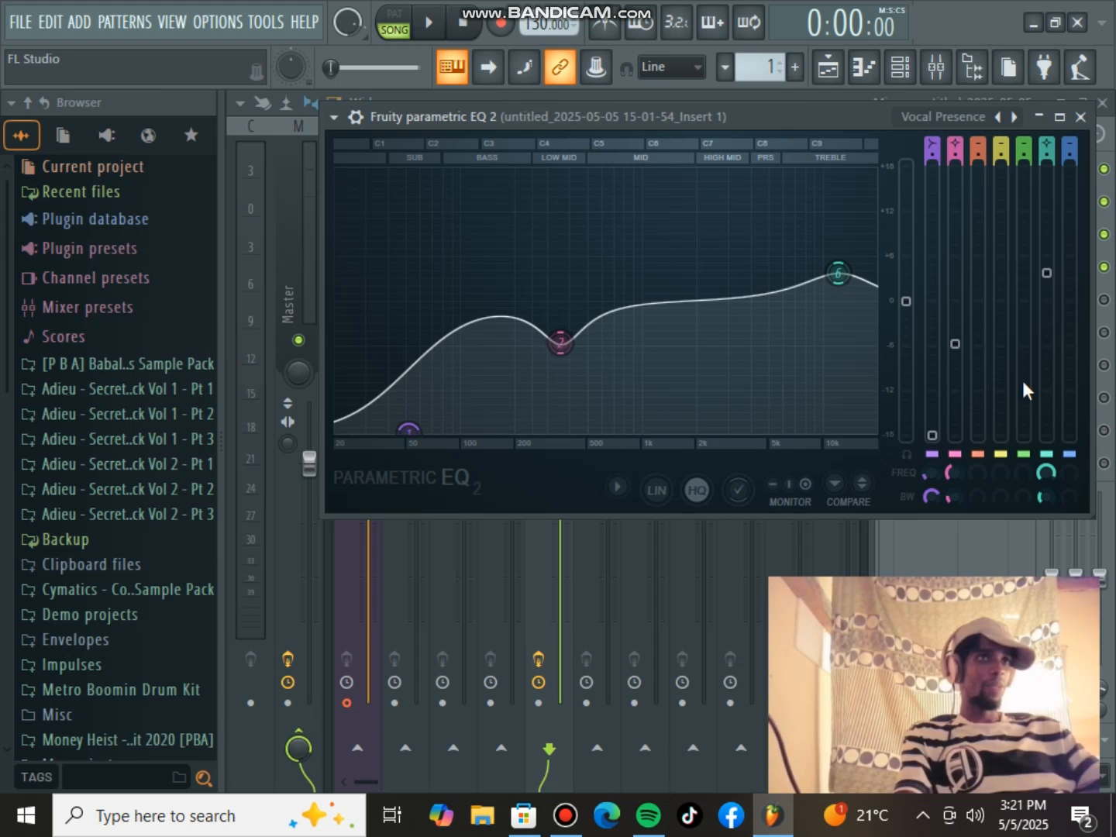
{"action": "left_click", "coordinate": [1082, 117]}
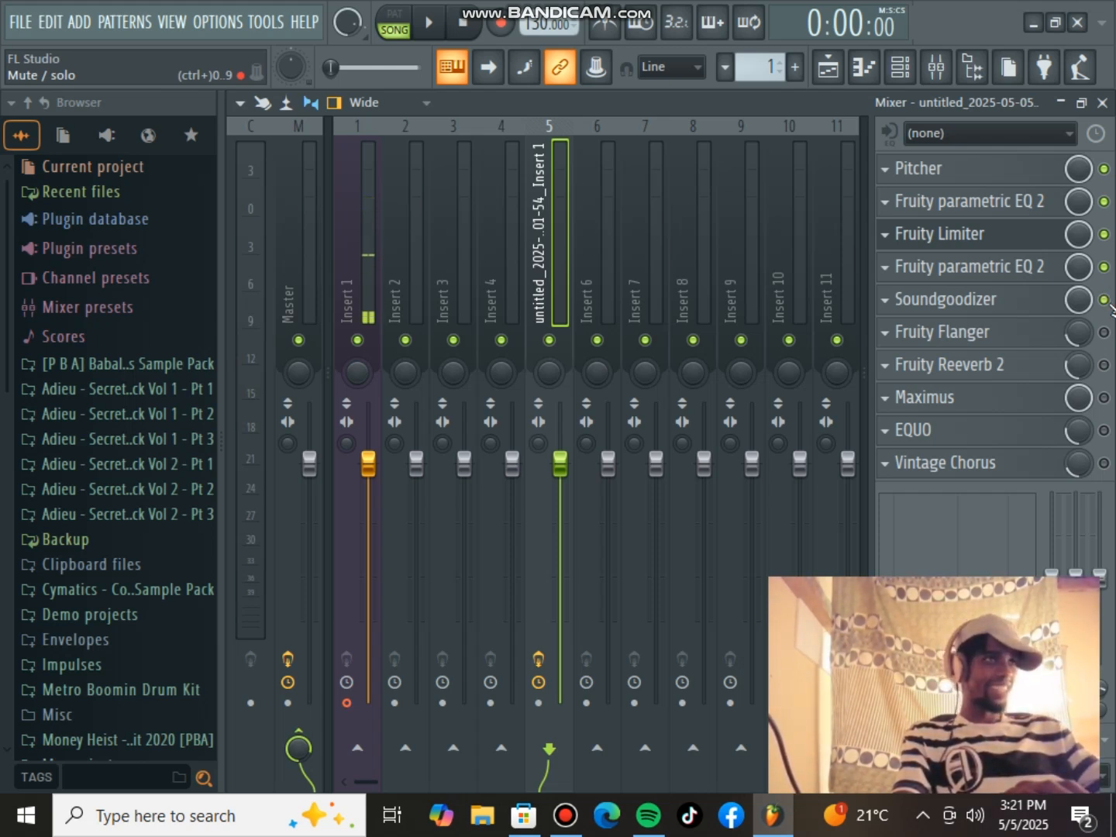
- Enable Soundgoodizer and open it
{"action": "left_click", "coordinate": [995, 298]}
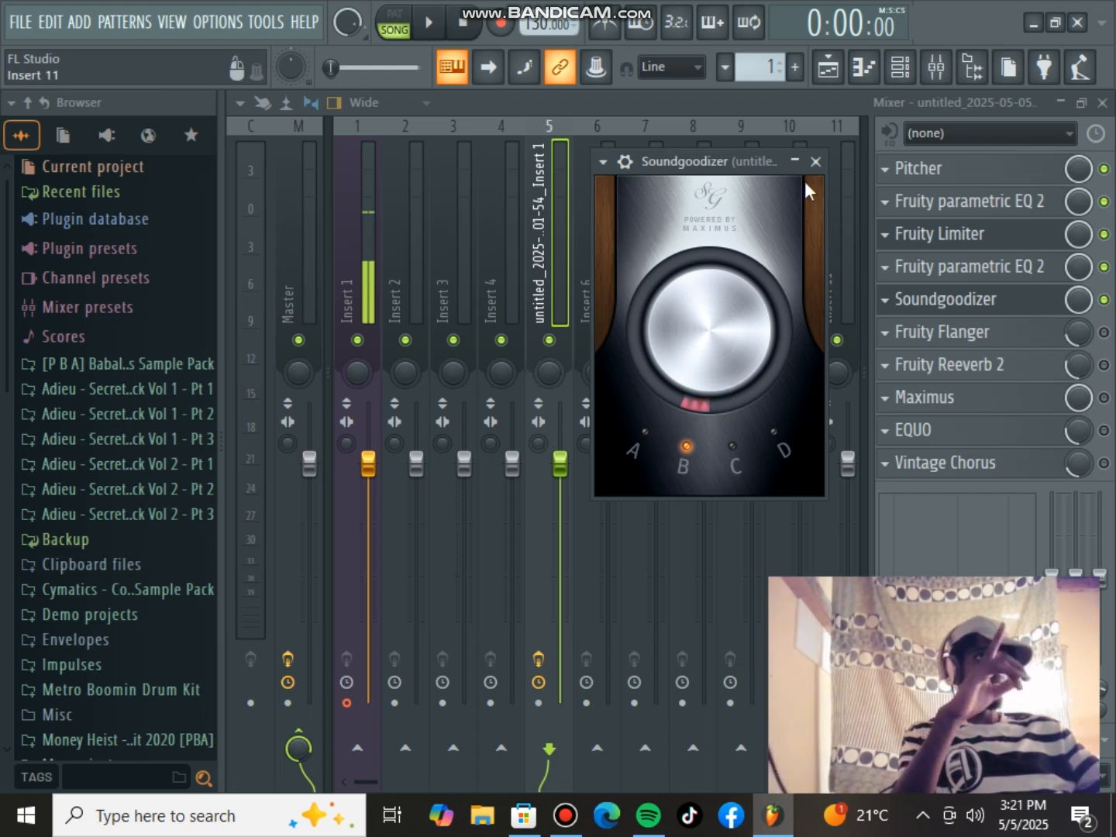
- Close Soundgoodizer, enable Fruity Flanger and look over its settings
{"action": "left_click", "coordinate": [816, 162]}
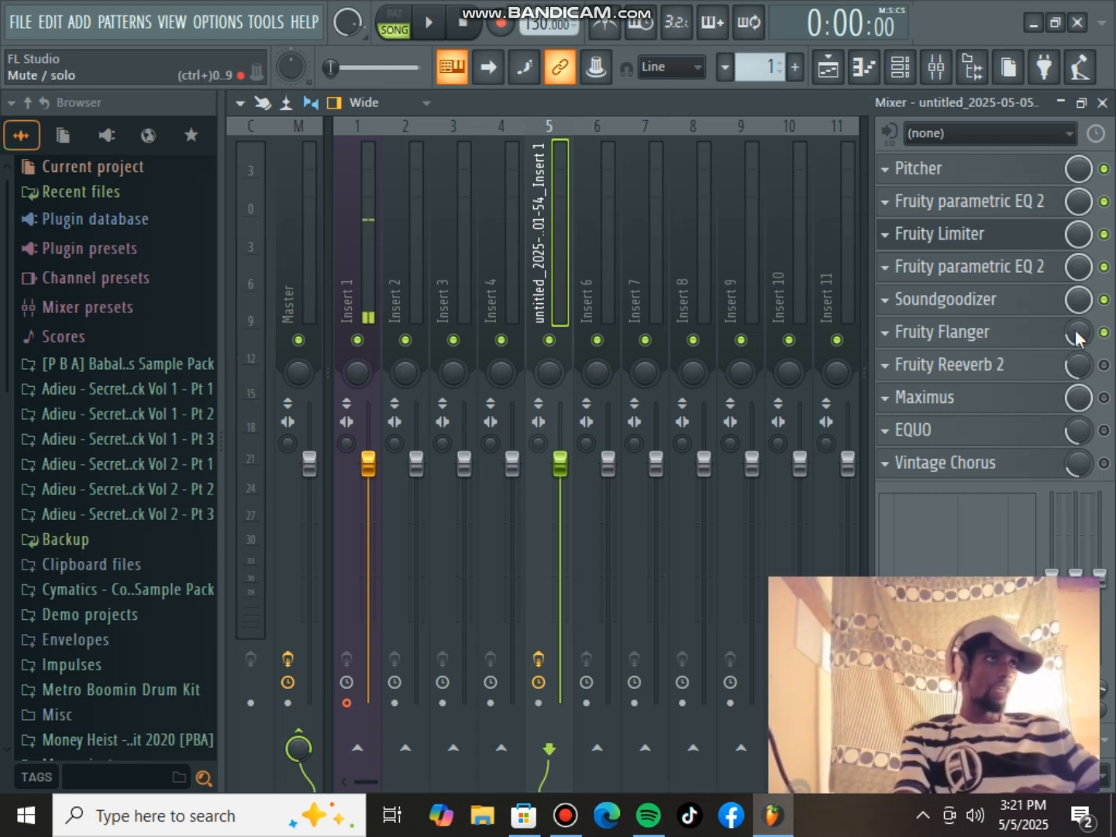
{"action": "left_click", "coordinate": [1046, 335]}
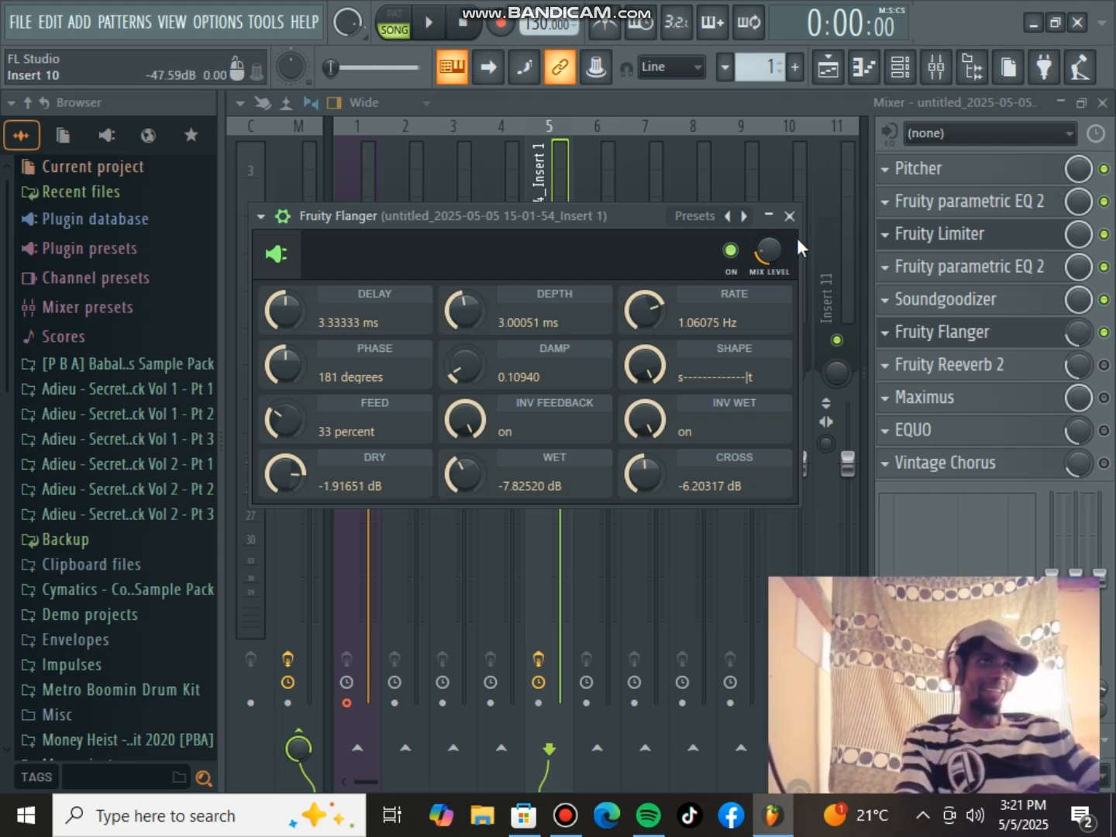
{"action": "left_click", "coordinate": [791, 216]}
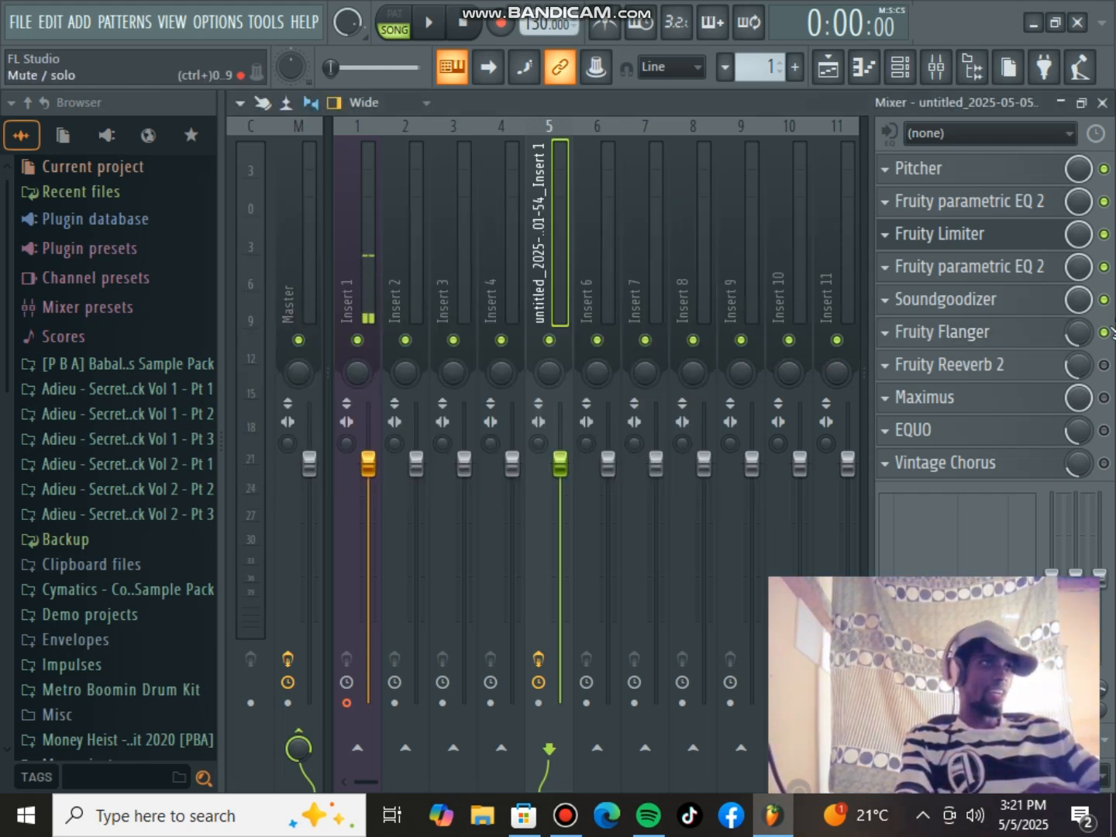
- Compare the vocal with Fruity Flanger bypassed and enabled during playback, leaving the flanger on
{"action": "key", "text": "space"}
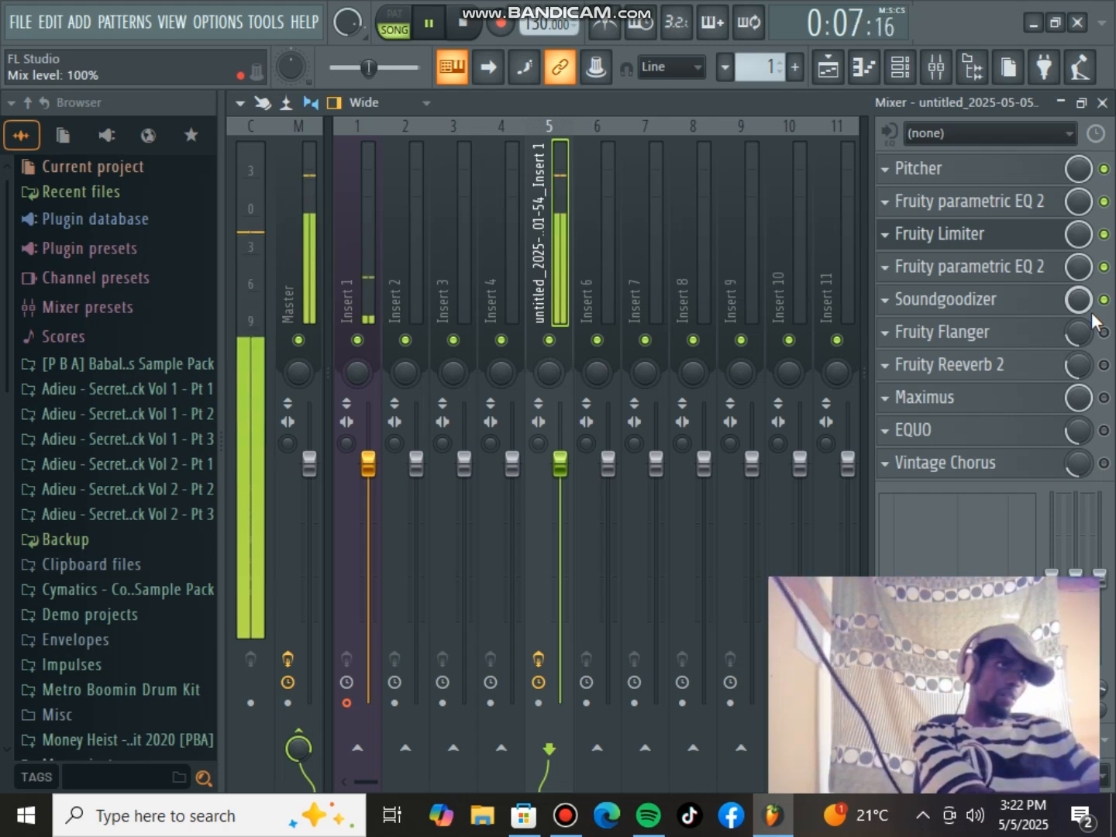
{"action": "left_click", "coordinate": [1105, 332]}
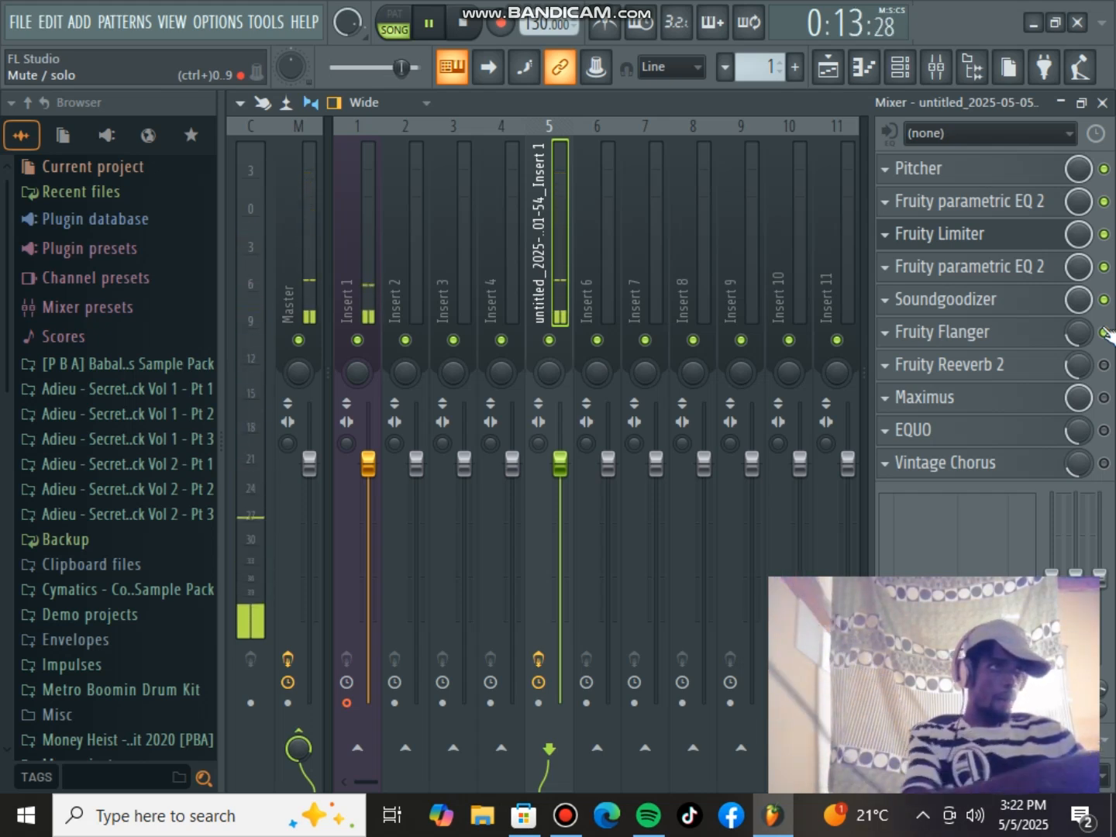
{"action": "key", "text": "space"}
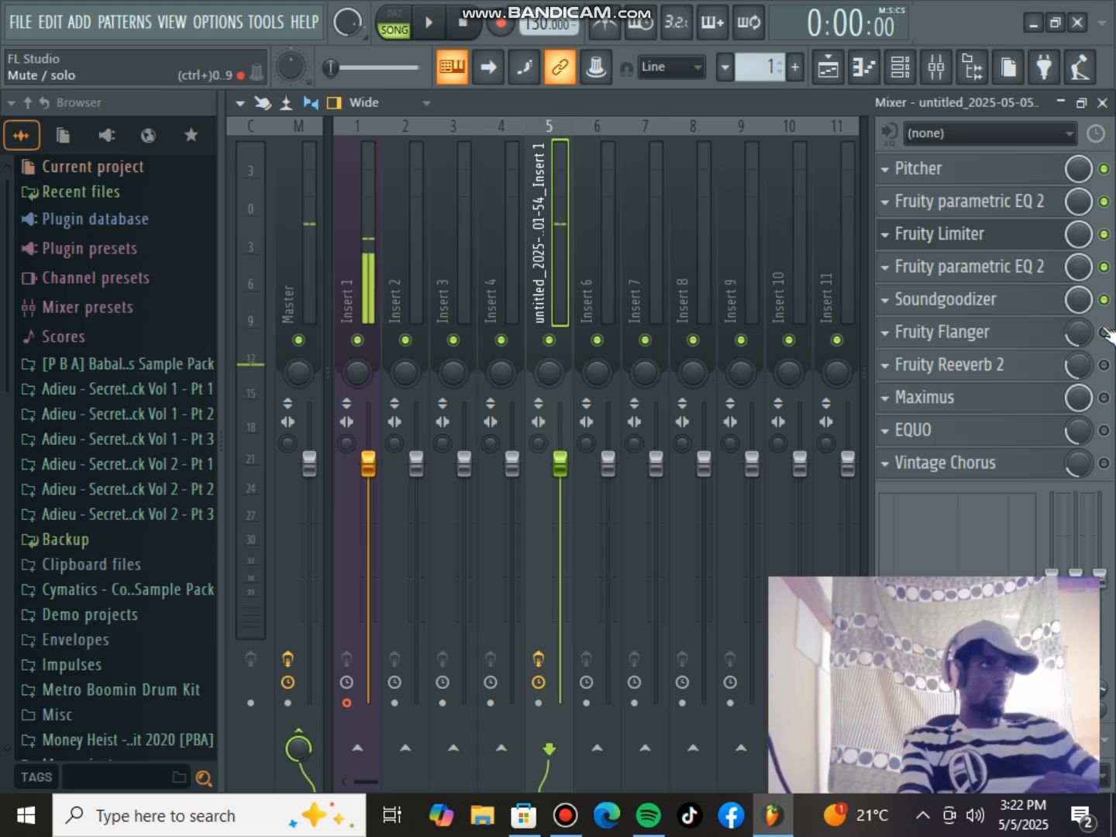
{"action": "key", "text": "space"}
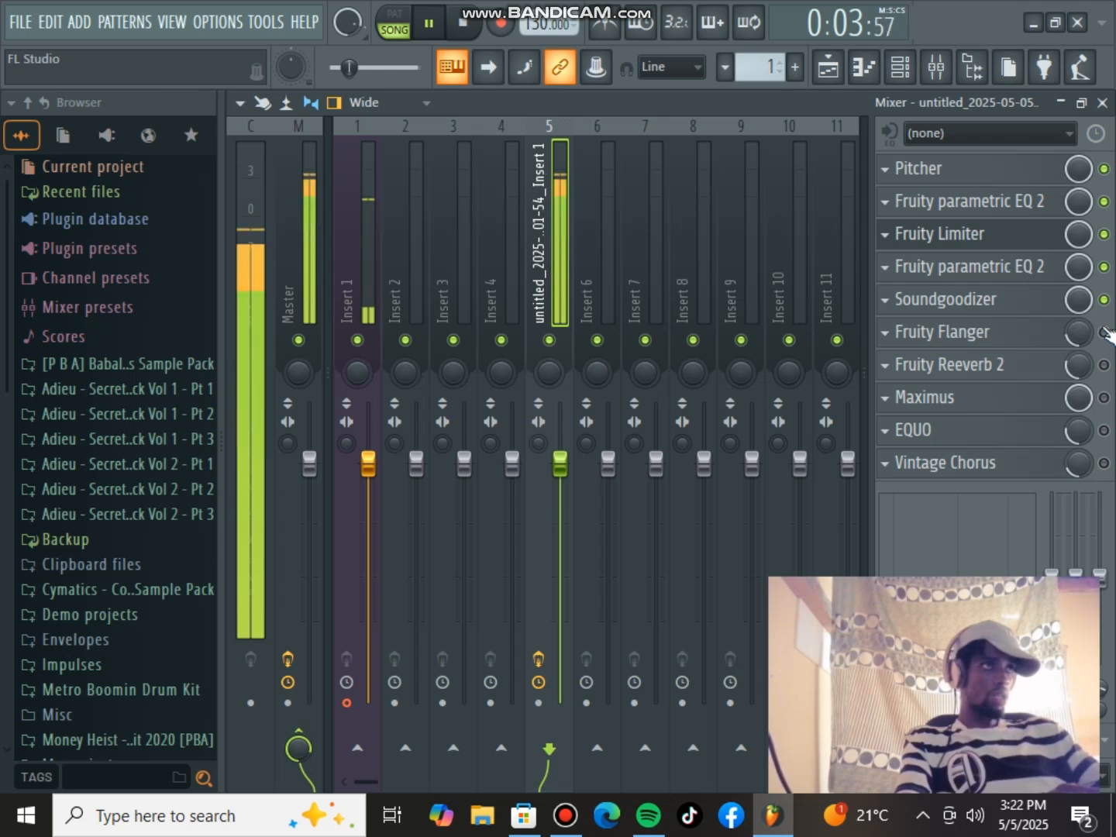
{"action": "key", "text": "space"}
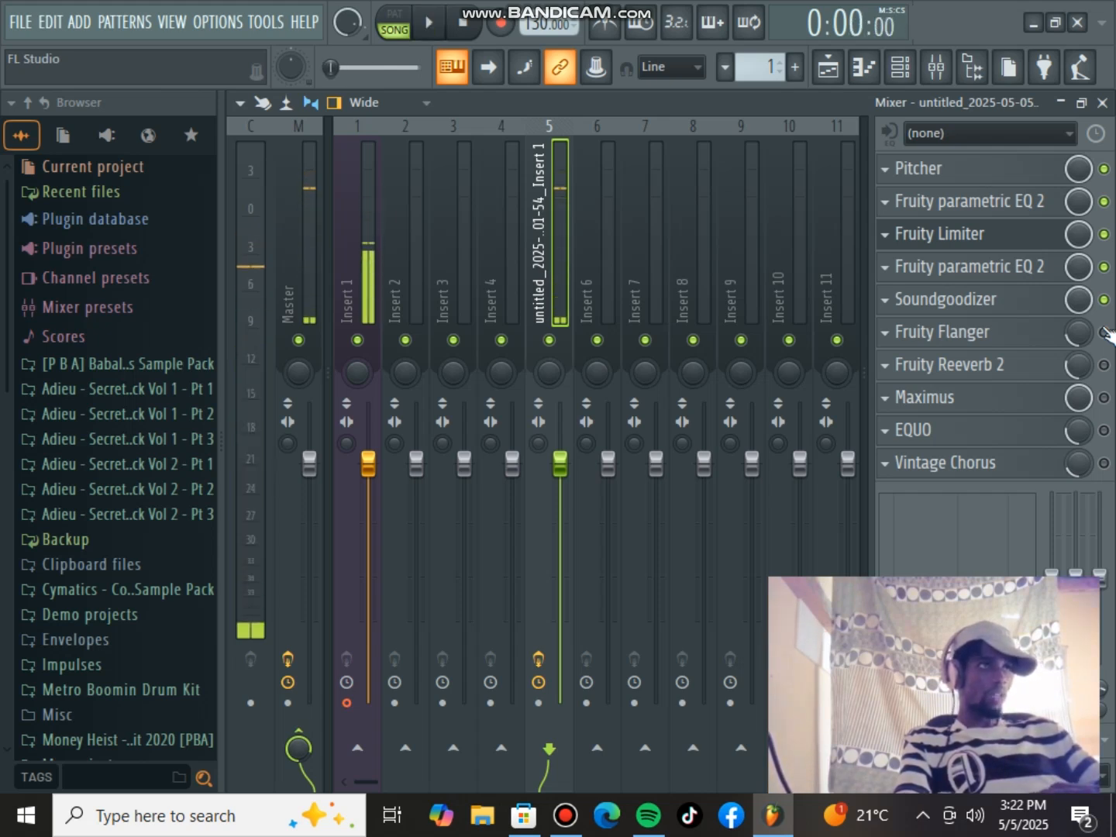
{"action": "key", "text": "space"}
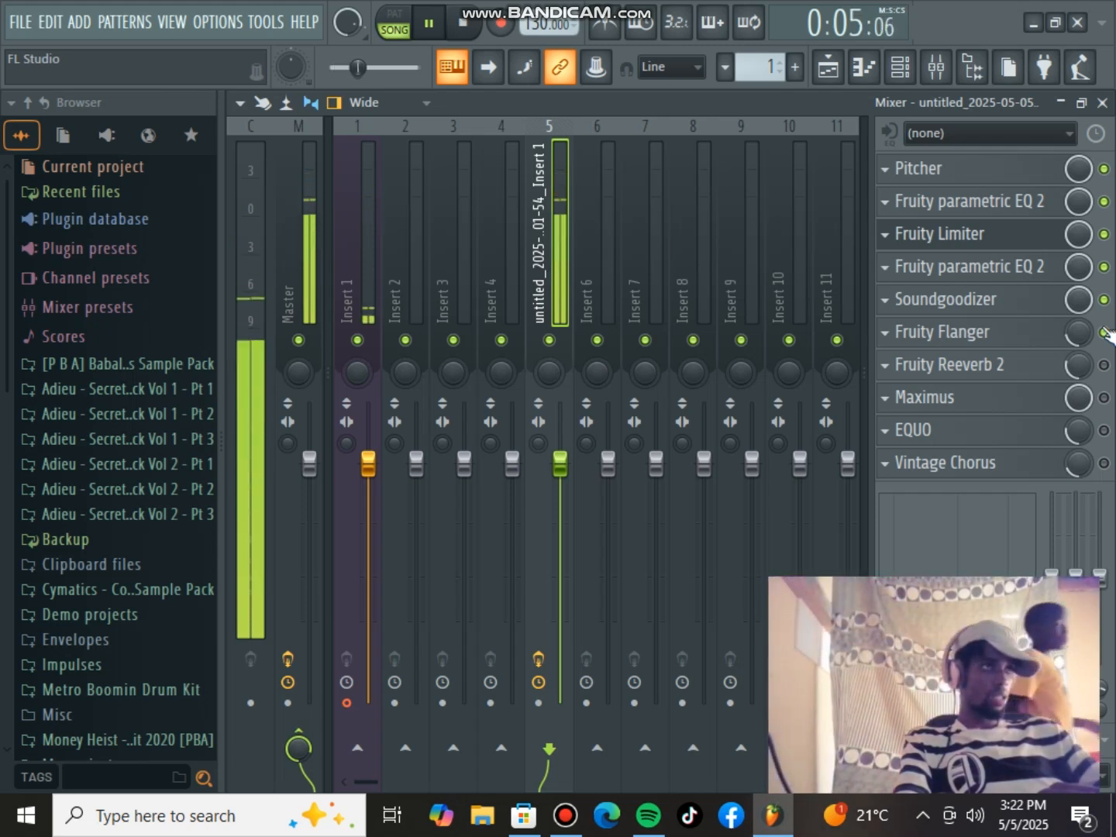
{"action": "key", "text": "space"}
- Try the Chorusy preset in Fruity Flanger
{"action": "left_click", "coordinate": [968, 331]}
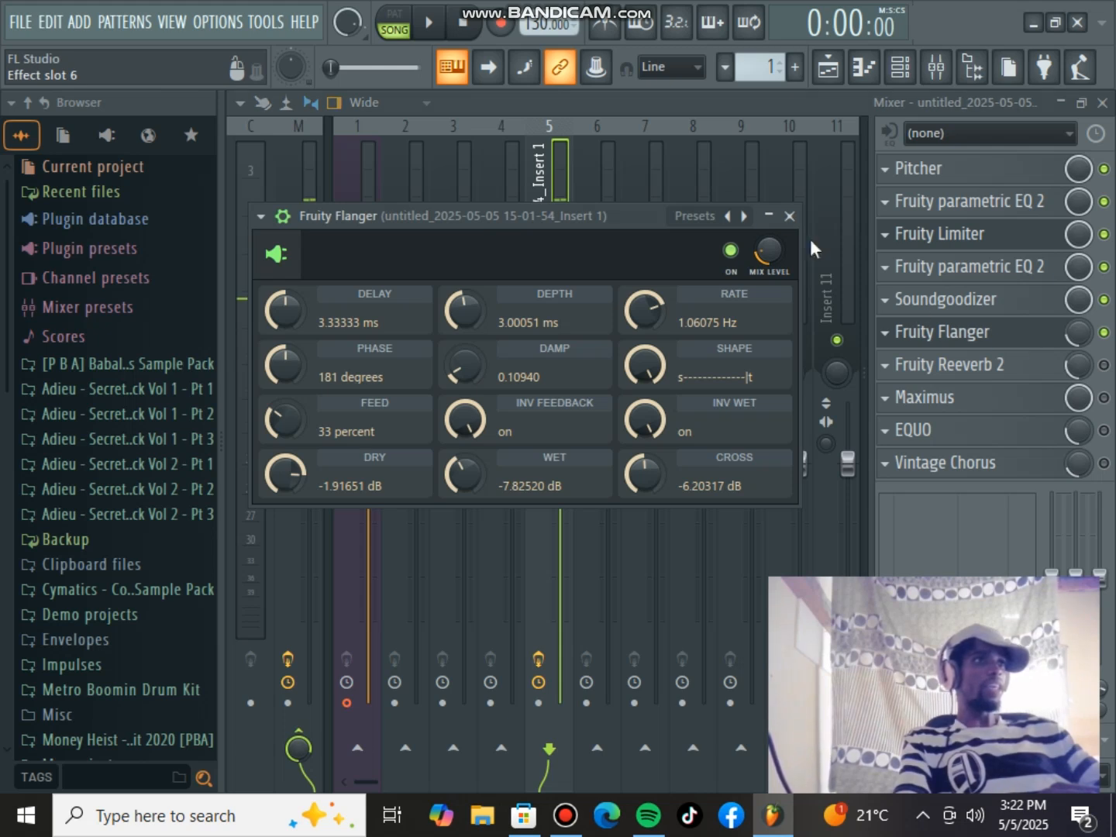
{"action": "left_click", "coordinate": [696, 216]}
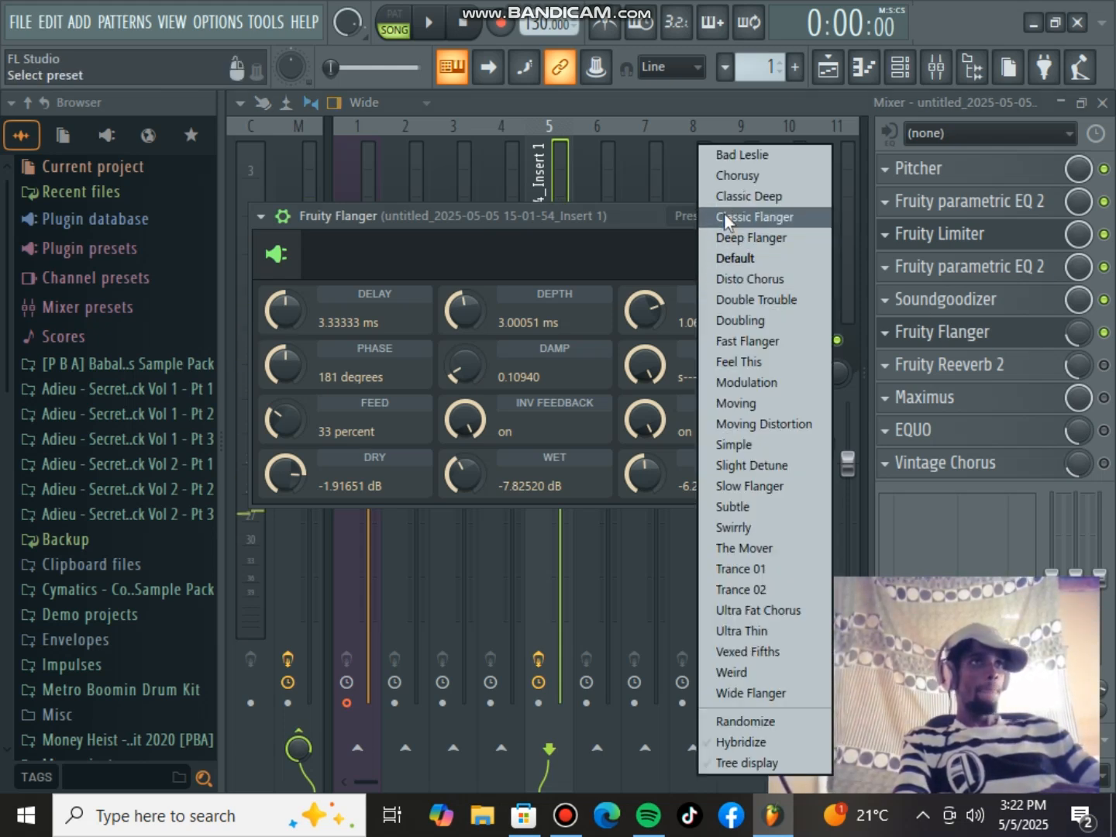
{"action": "left_click", "coordinate": [730, 184]}
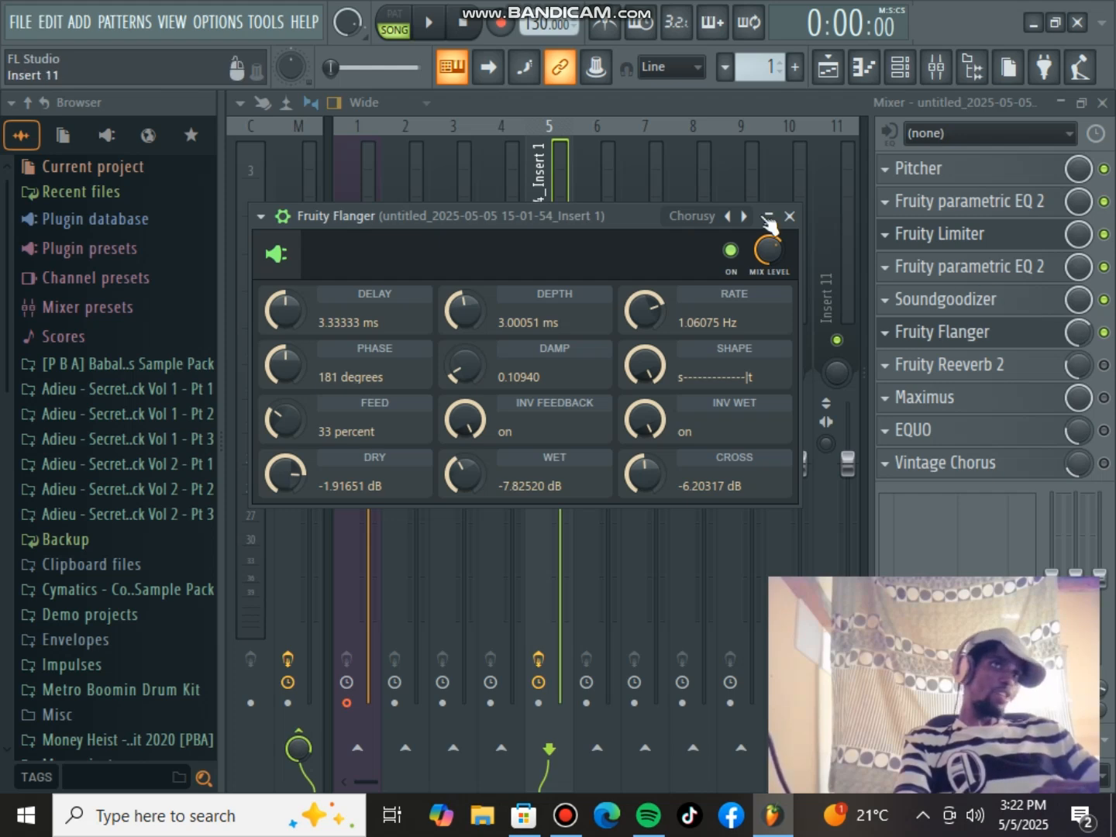
{"action": "left_click", "coordinate": [283, 221]}
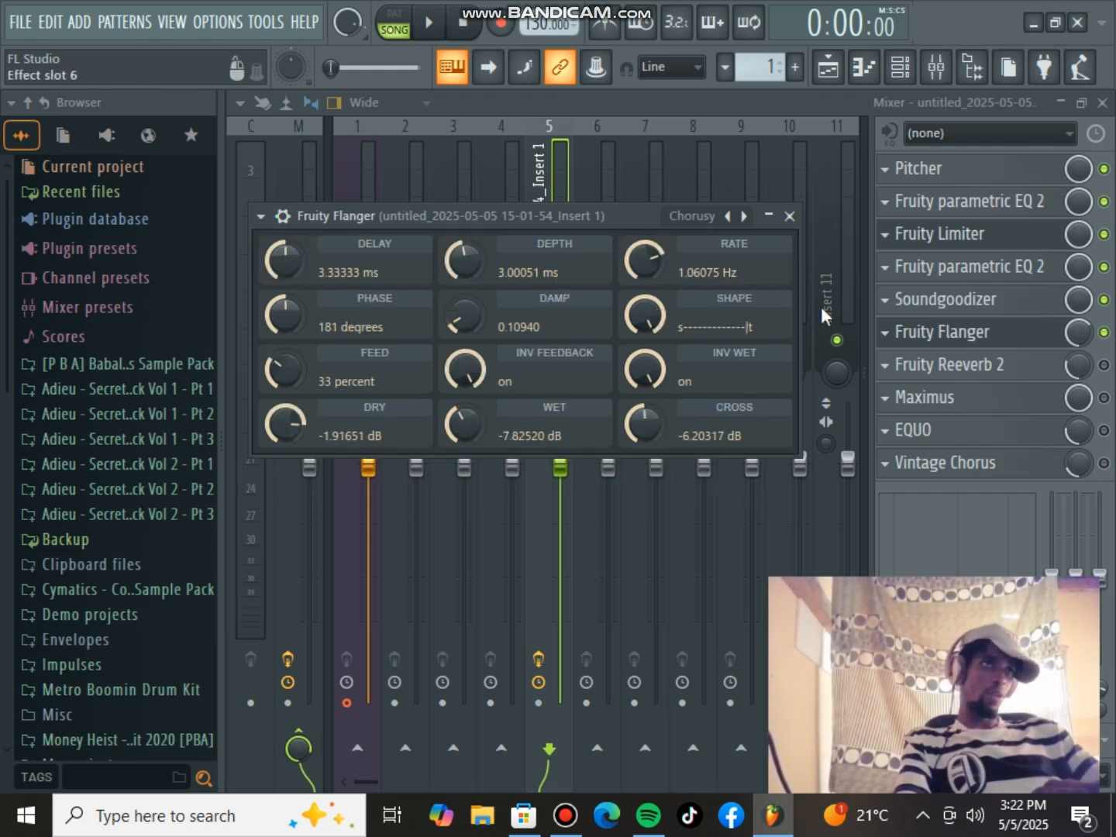
{"action": "left_click", "coordinate": [789, 216]}
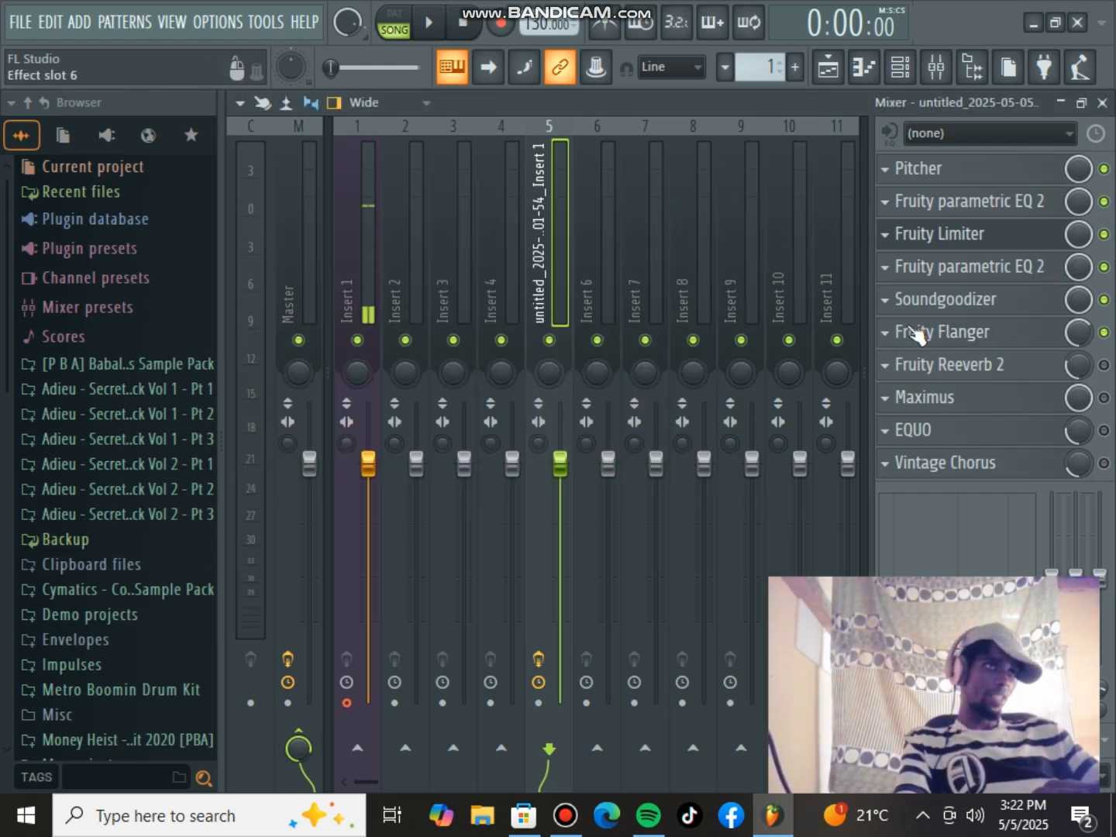
- Replace the plugin in effect slot 6 with a fresh Fruity Flanger
{"action": "left_click", "coordinate": [885, 333]}
{"action": "mouse_move", "coordinate": [909, 275]}
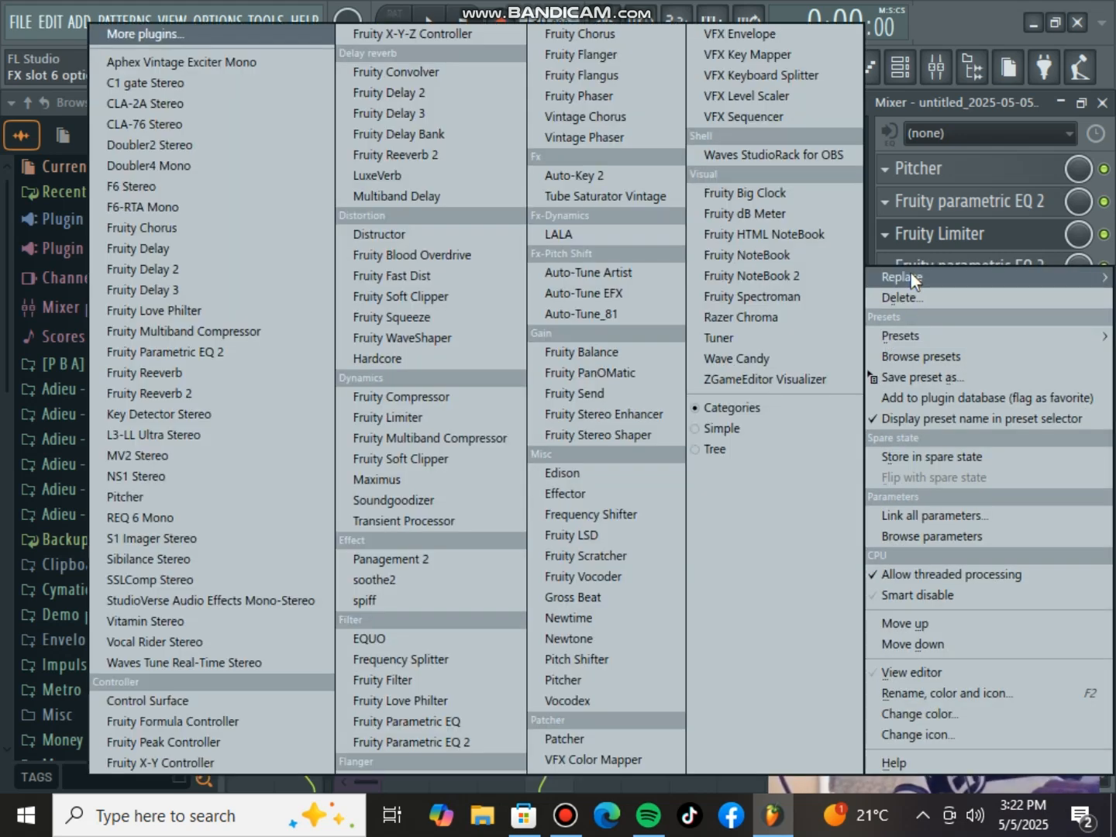
{"action": "left_click", "coordinate": [593, 54]}
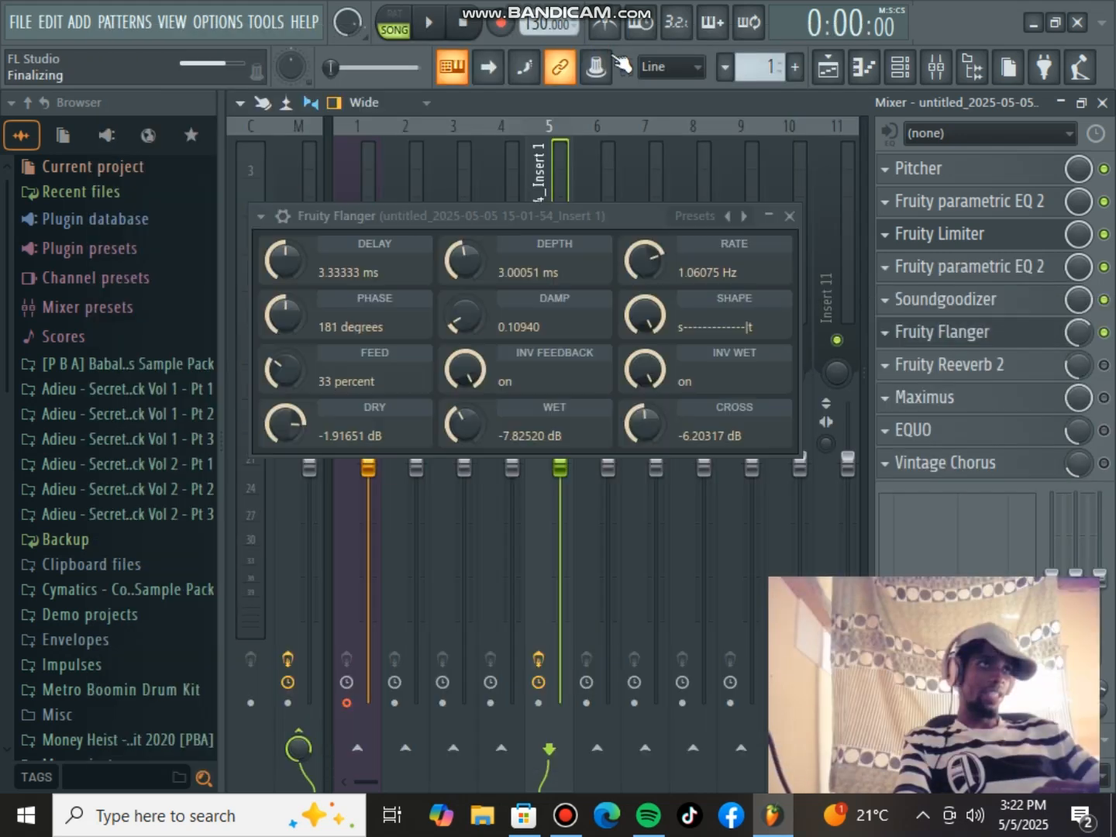
- Set the mix level of the fresh Fruity Flanger to 21% and close the plugin
{"action": "left_click_drag", "start_coordinate": [1072, 330], "coordinate": [1072, 303]}
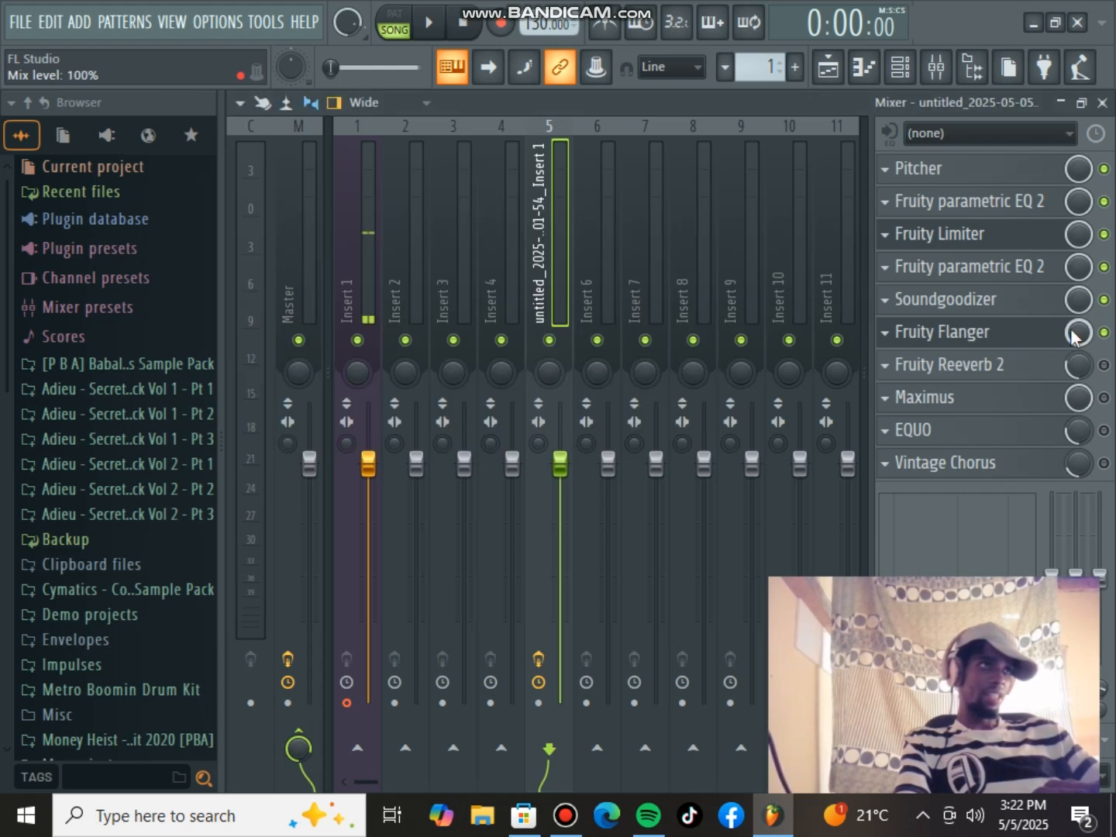
{"action": "left_click", "coordinate": [989, 335]}
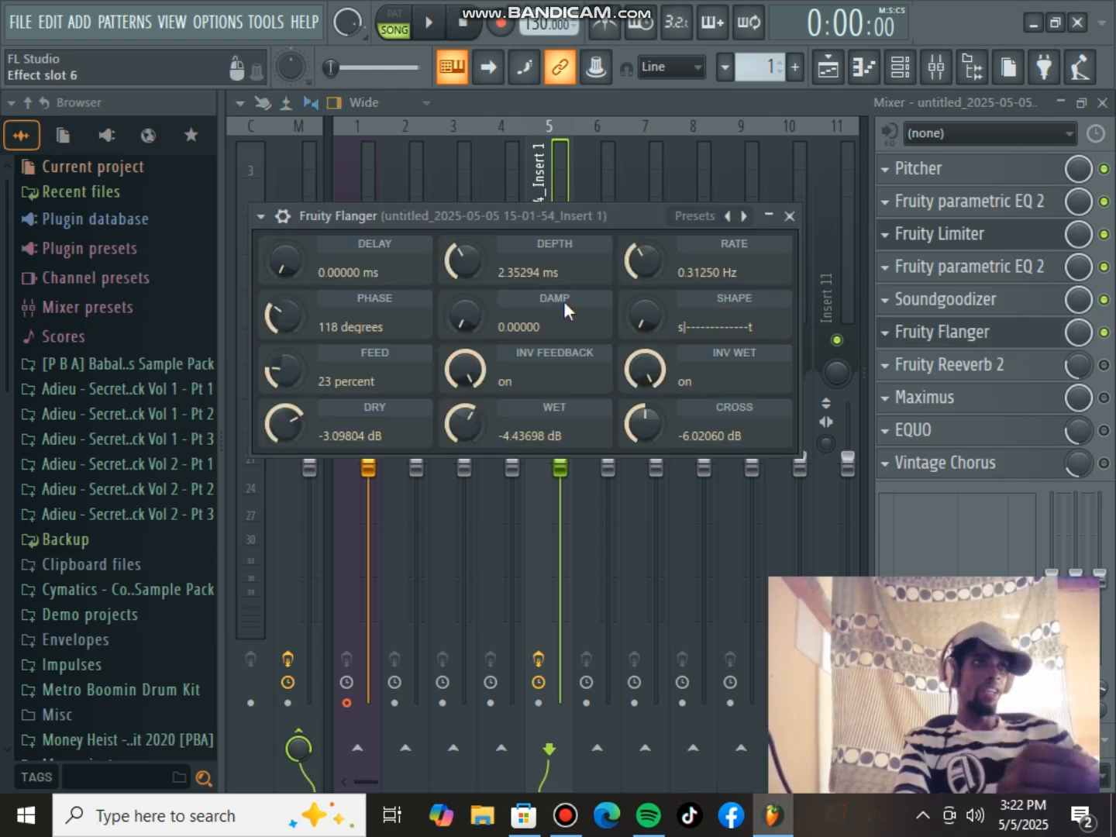
{"action": "left_click", "coordinate": [282, 216]}
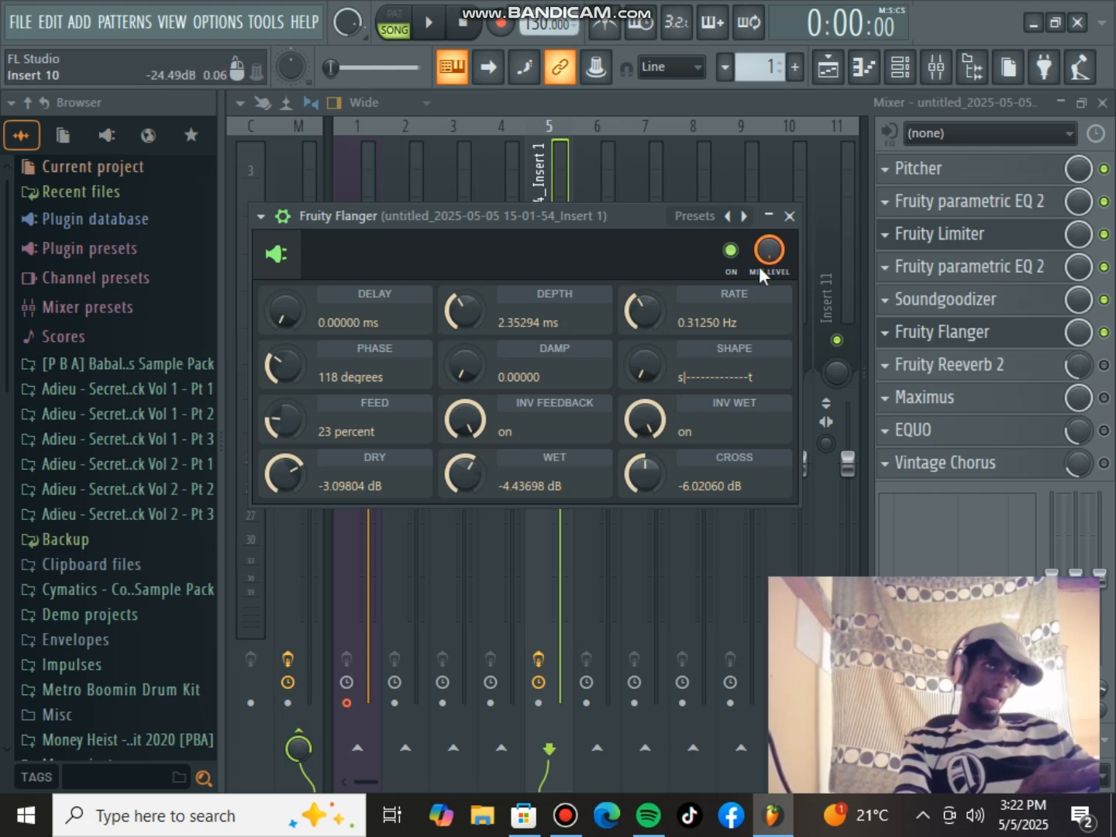
{"action": "left_click_drag", "start_coordinate": [768, 260], "coordinate": [767, 268]}
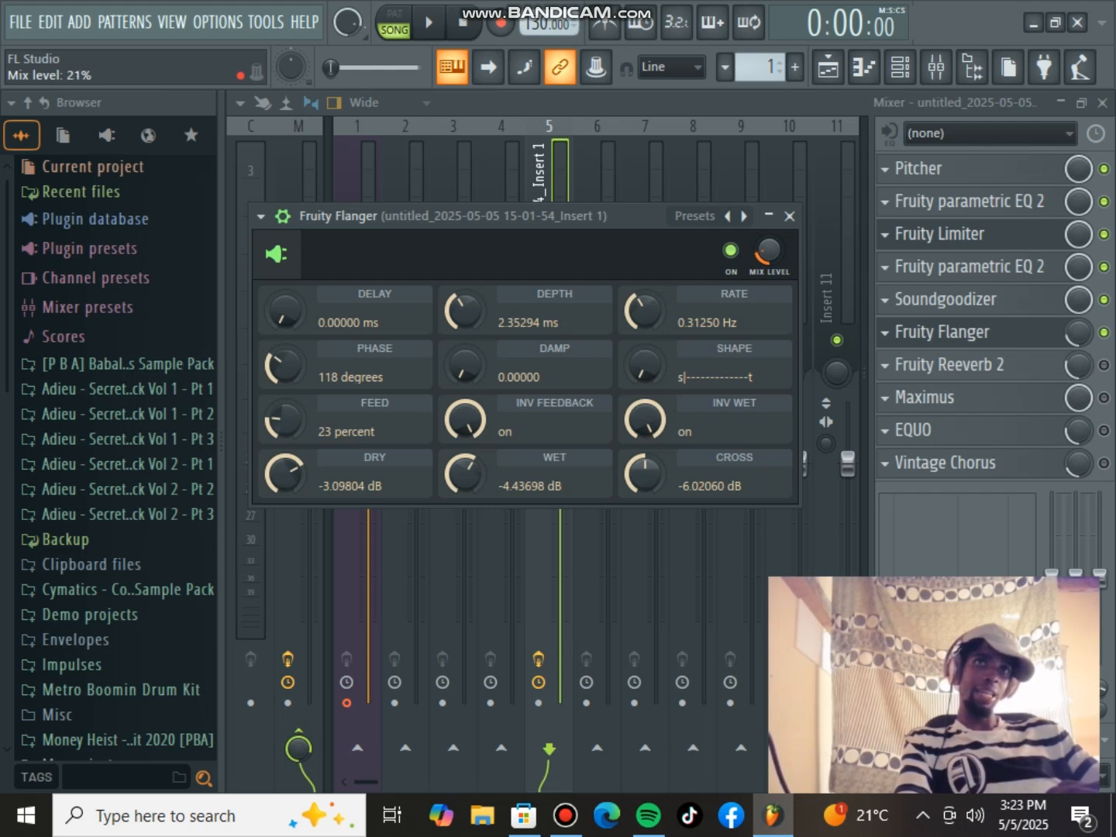
{"action": "left_click", "coordinate": [789, 217]}
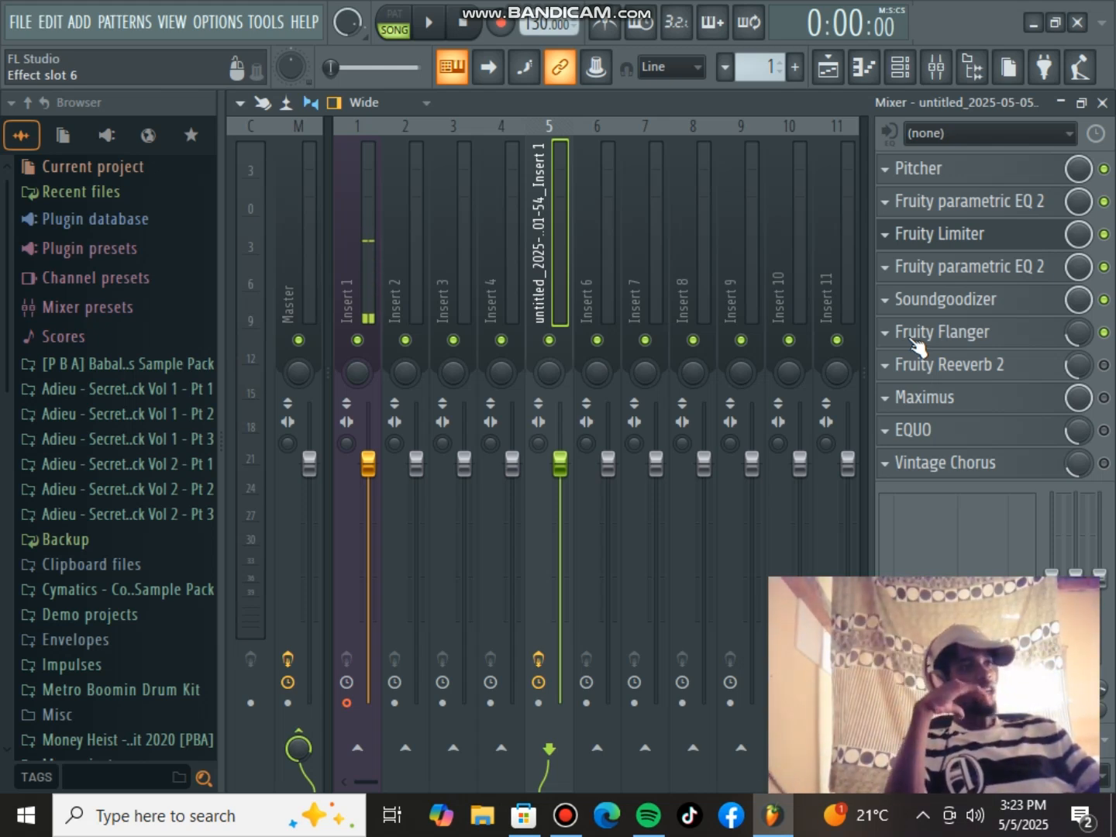
- Enable Maximus, look through its presets and raise its low band frequency slightly before closing it
{"action": "left_click", "coordinate": [1007, 399]}
{"action": "left_click", "coordinate": [837, 219]}
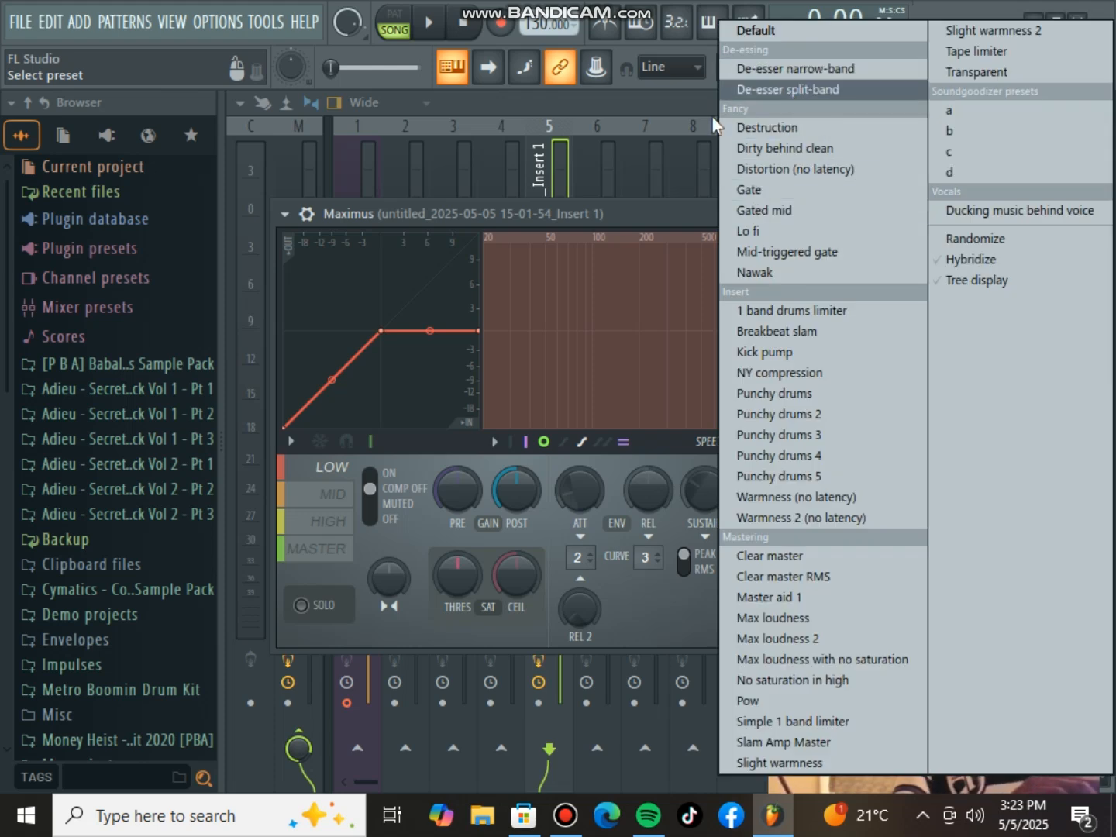
{"action": "left_click", "coordinate": [668, 115]}
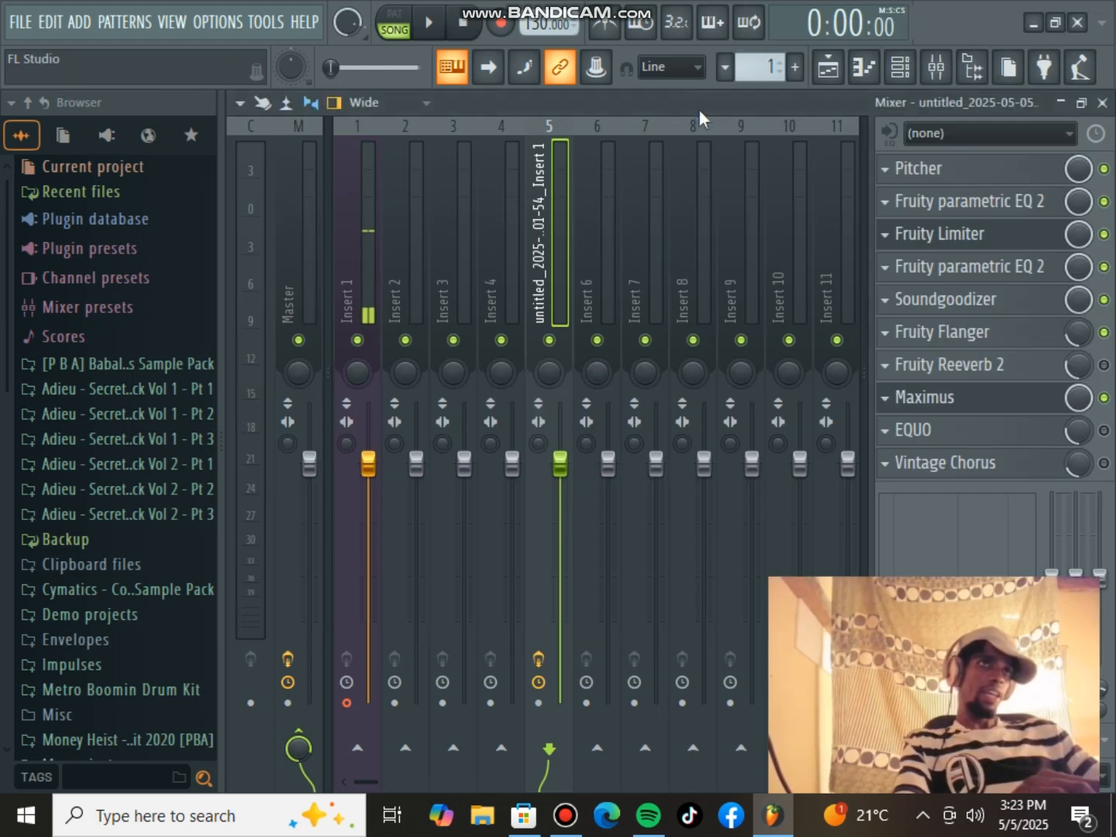
{"action": "left_click", "coordinate": [930, 397]}
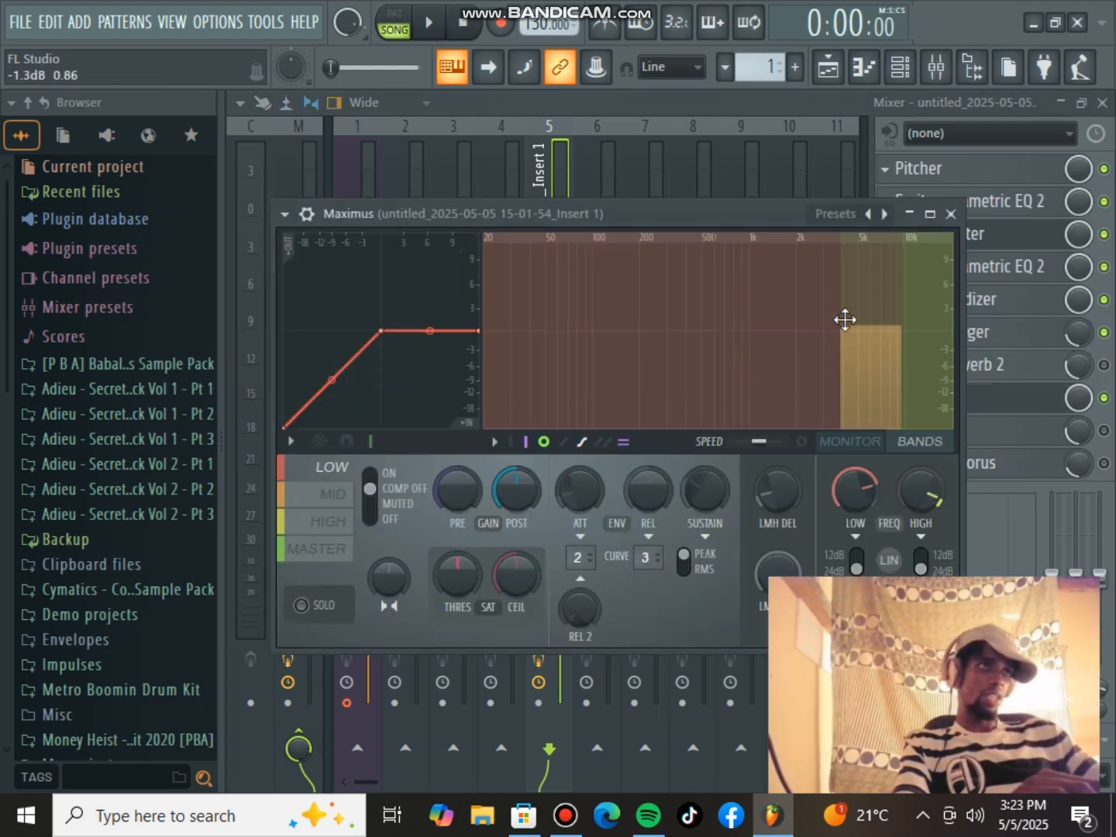
{"action": "left_click_drag", "start_coordinate": [855, 490], "coordinate": [855, 485]}
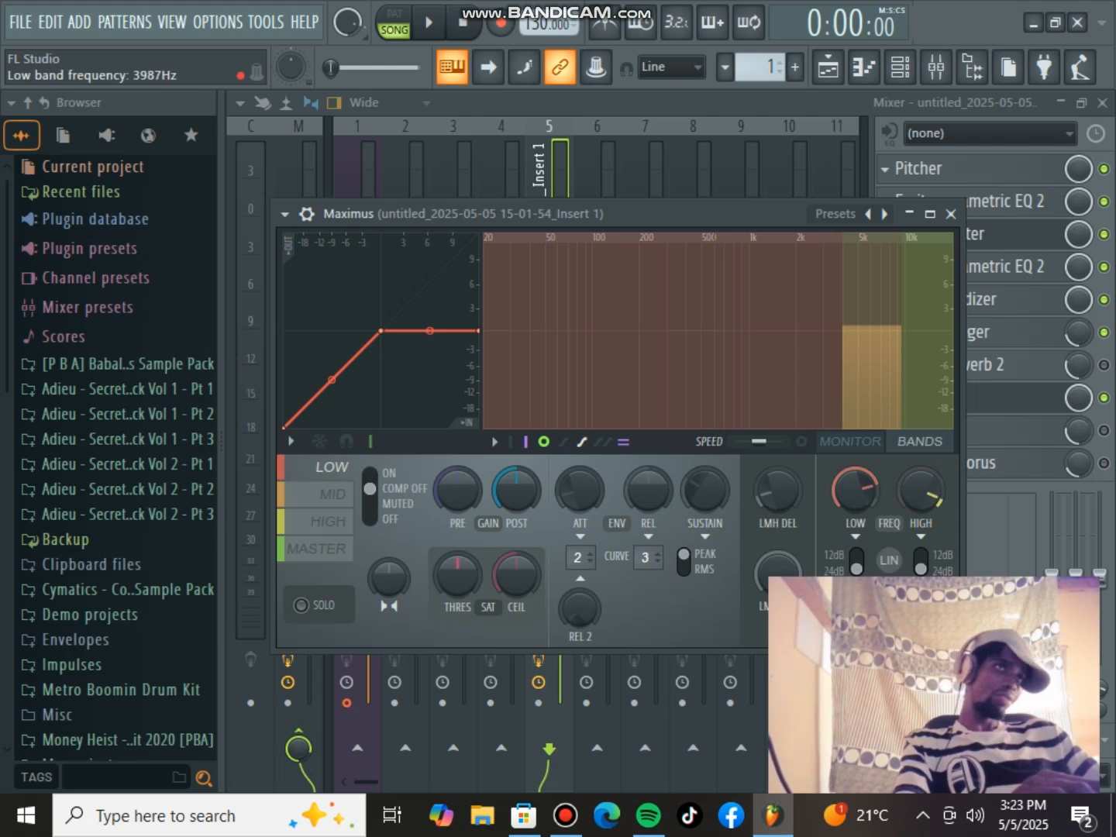
{"action": "left_click_drag", "start_coordinate": [841, 320], "coordinate": [845, 321]}
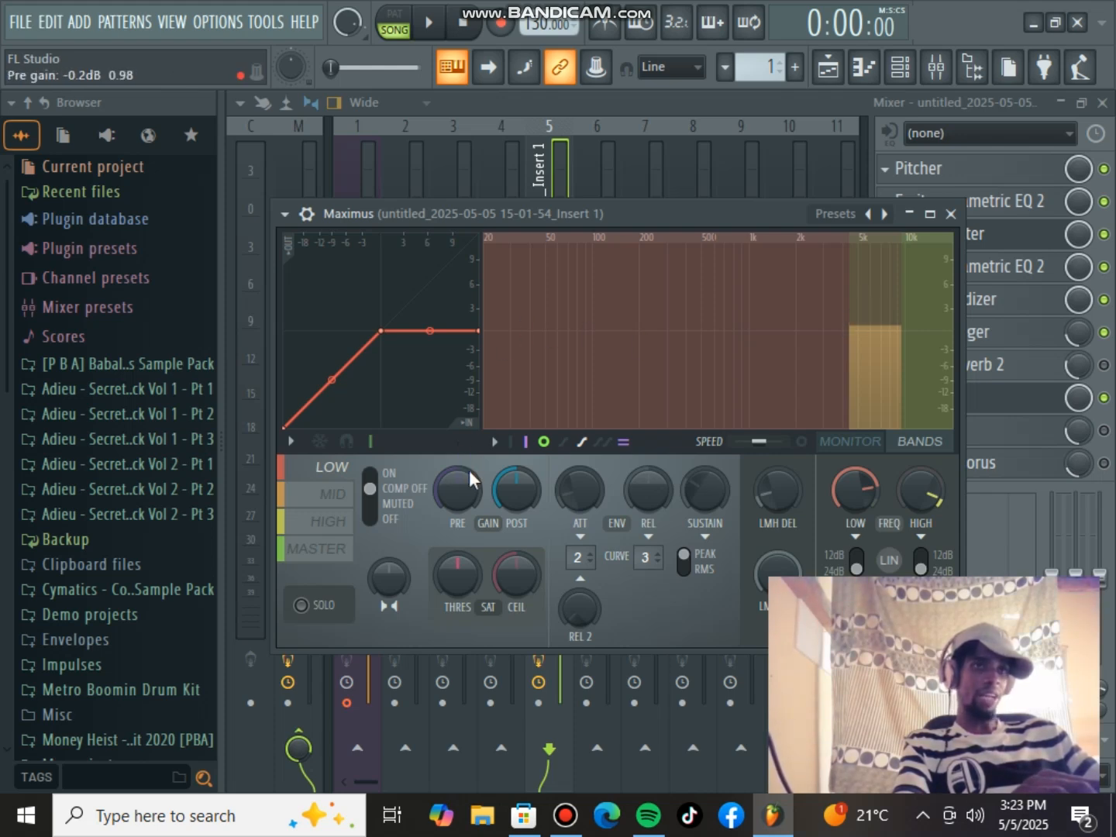
{"action": "left_click", "coordinate": [951, 213]}
- Compare the vocal with Maximus bypassed and enabled during playback
{"action": "key", "text": "space"}
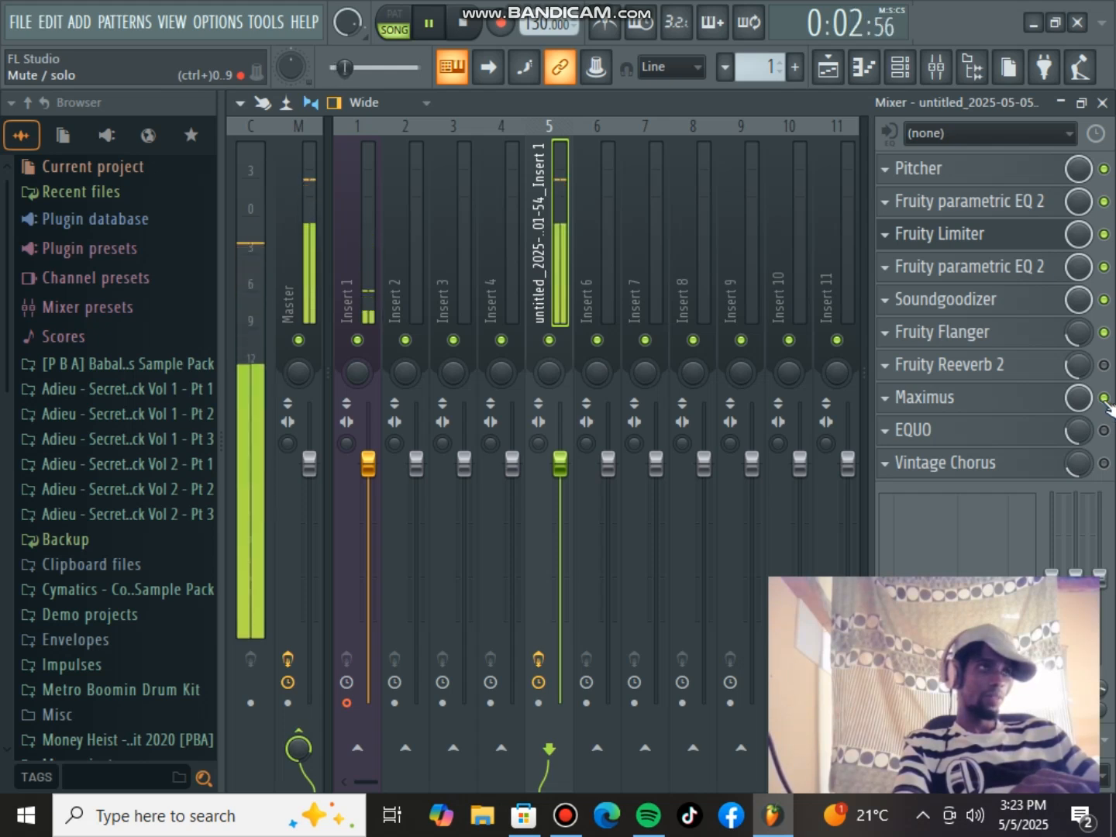
{"action": "key", "text": "space"}
{"action": "key", "text": "space"}
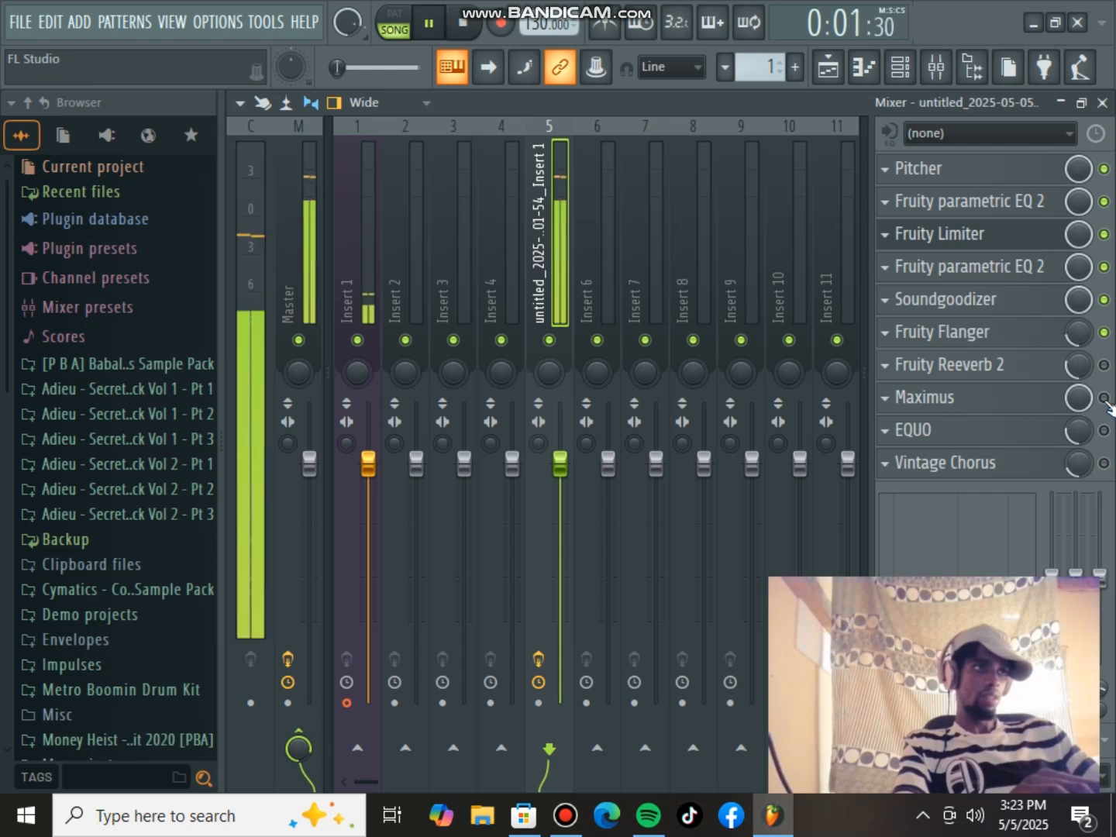
{"action": "key", "text": "space"}
- Lower the middle and end points of the Maximus low-band curve to a flat line near -3 dB and play the vocal through it
{"action": "left_click", "coordinate": [1042, 406]}
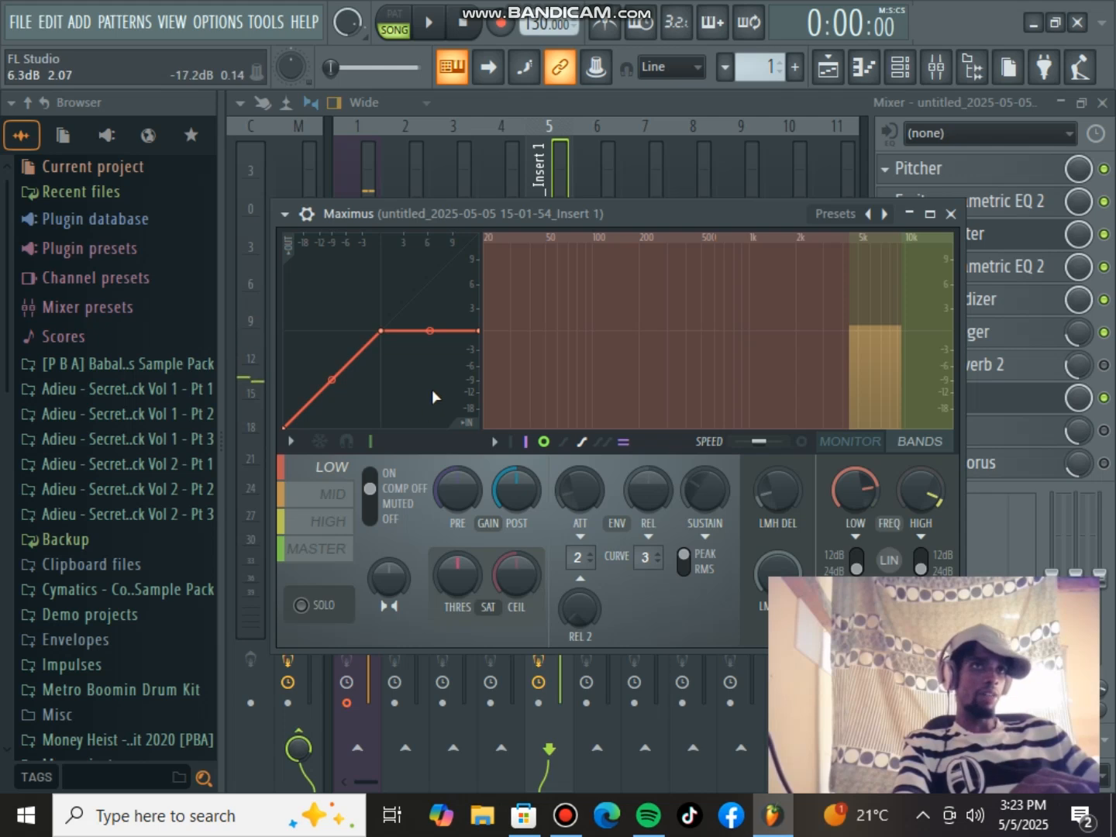
{"action": "left_click_drag", "start_coordinate": [385, 333], "coordinate": [382, 344]}
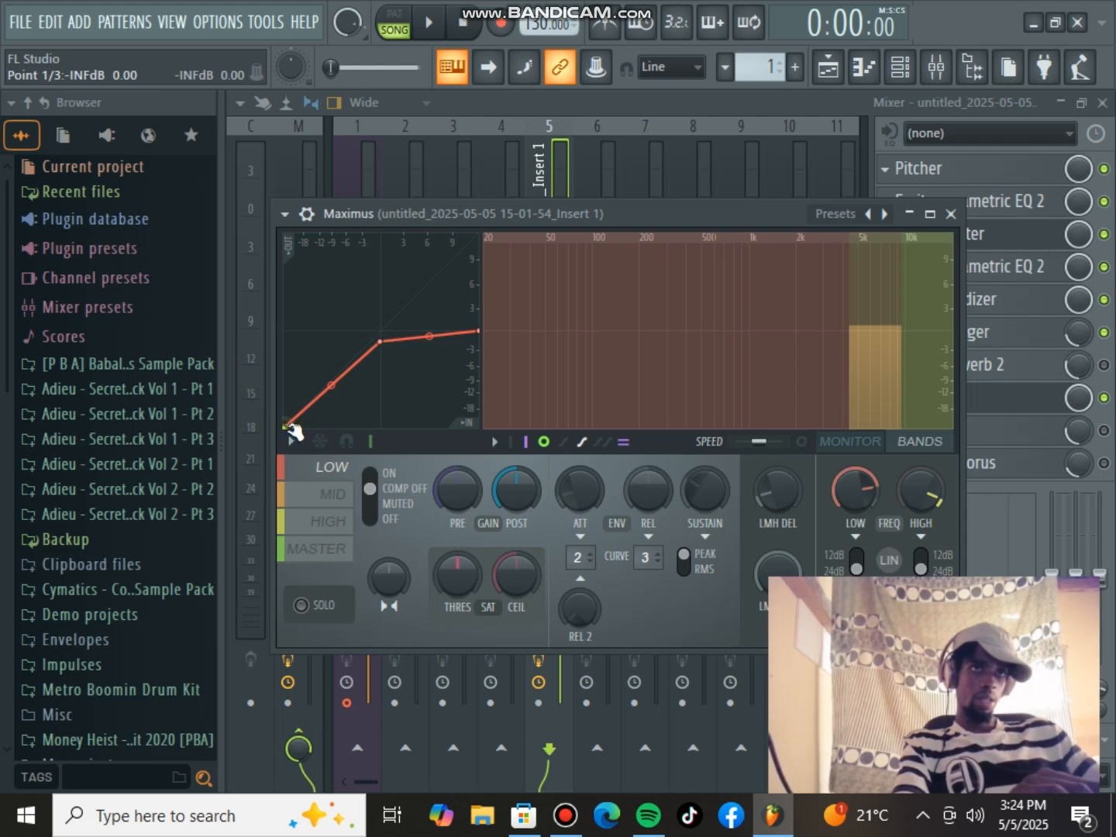
{"action": "left_click_drag", "start_coordinate": [482, 336], "coordinate": [385, 355]}
{"action": "key", "text": "space"}
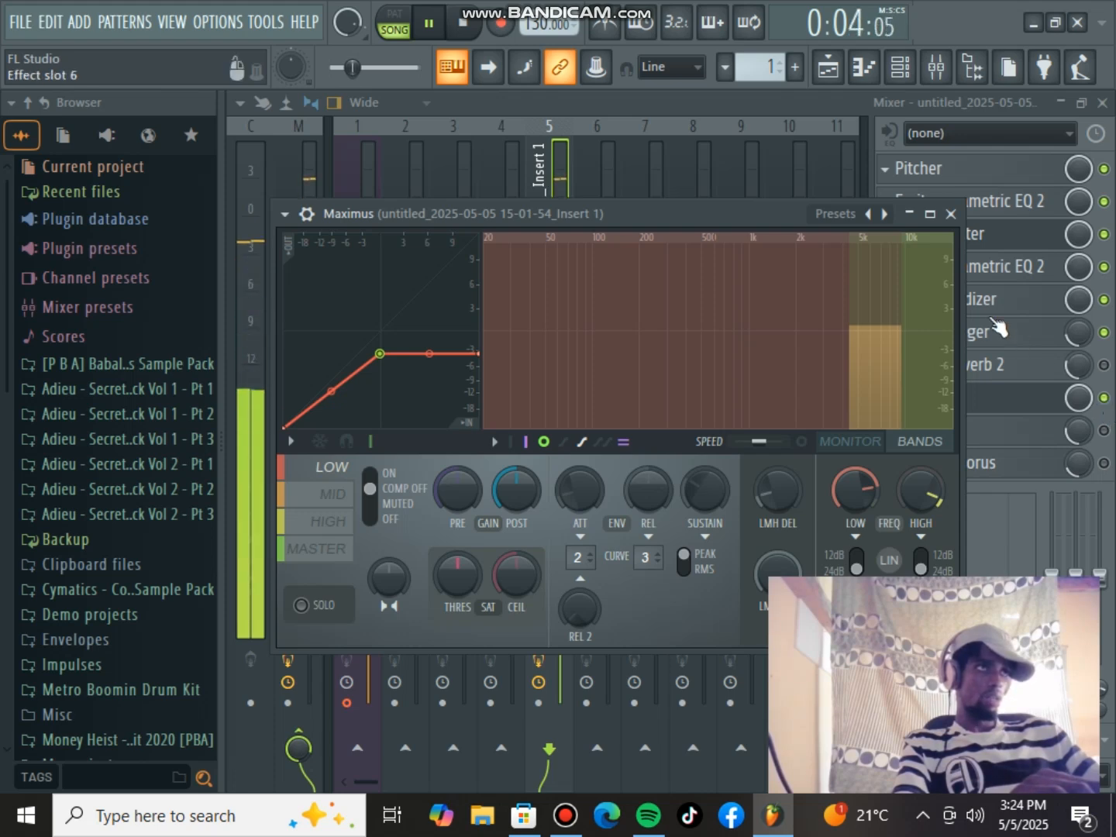
{"action": "left_click", "coordinate": [951, 214]}
{"action": "key", "text": "space"}
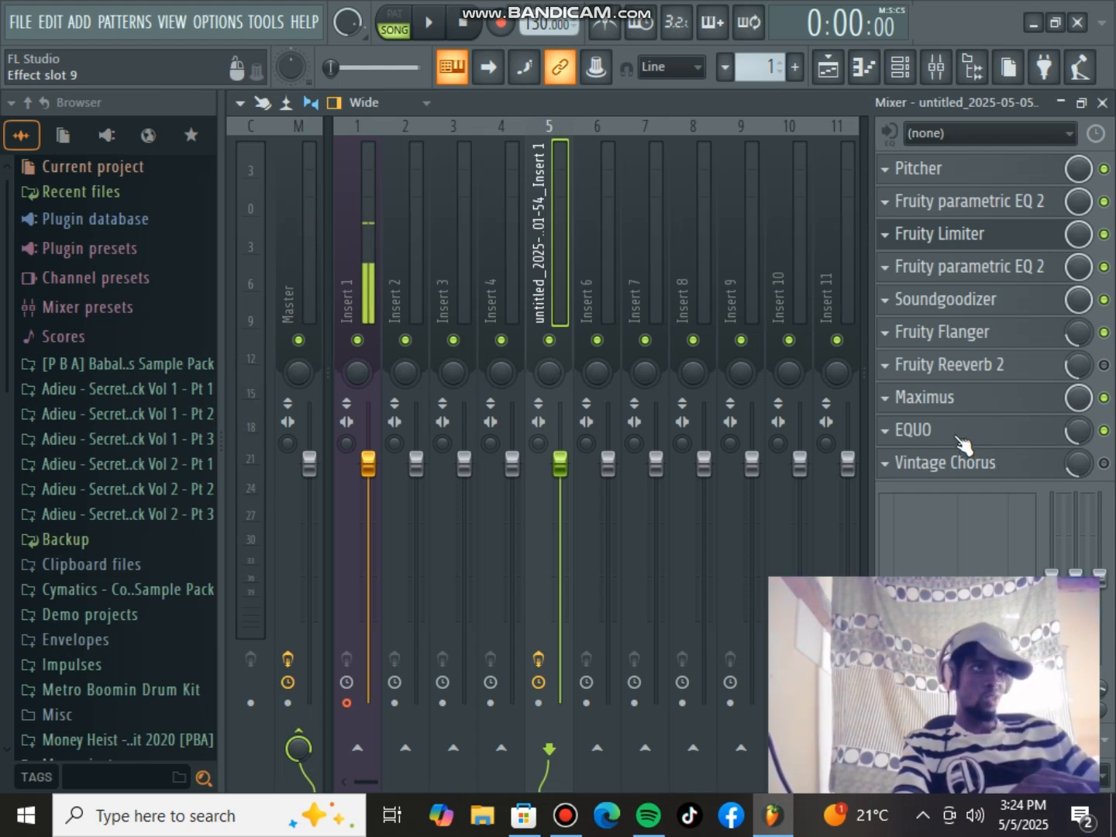
- Open EQUO, load its Vocals enhancer preset and play the vocal through it
{"action": "left_click", "coordinate": [960, 439]}
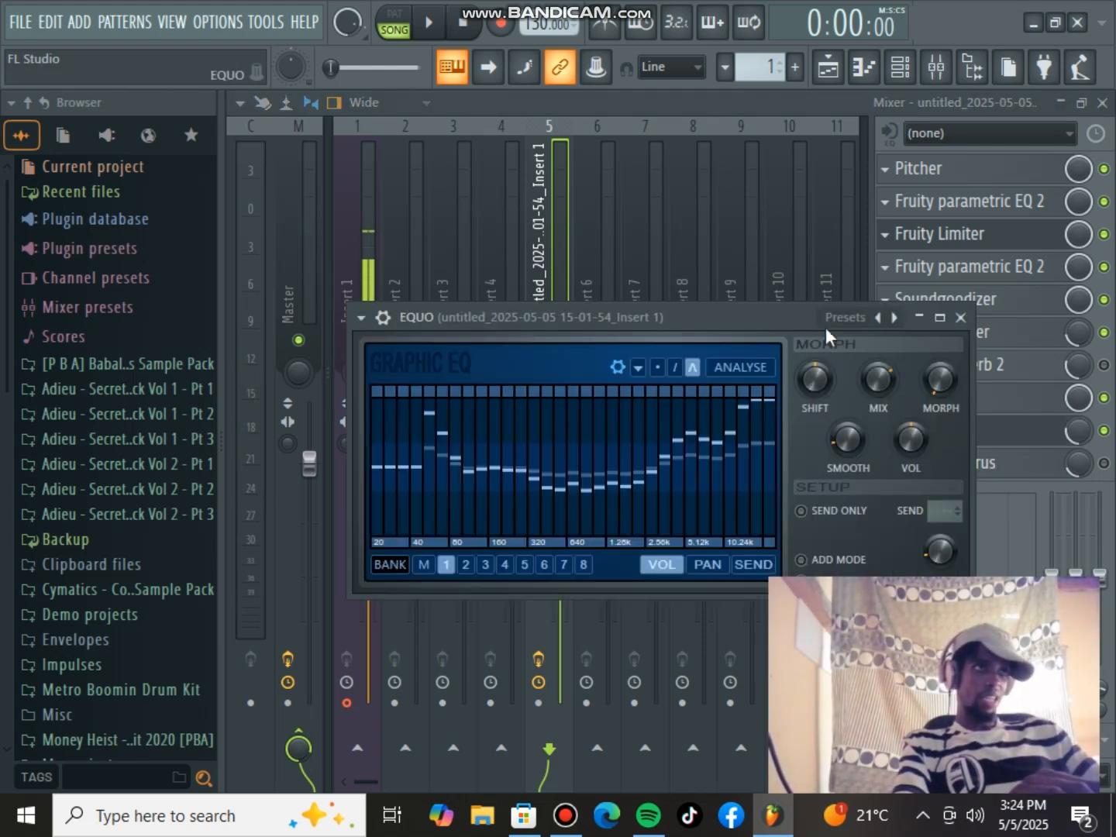
{"action": "left_click", "coordinate": [840, 317]}
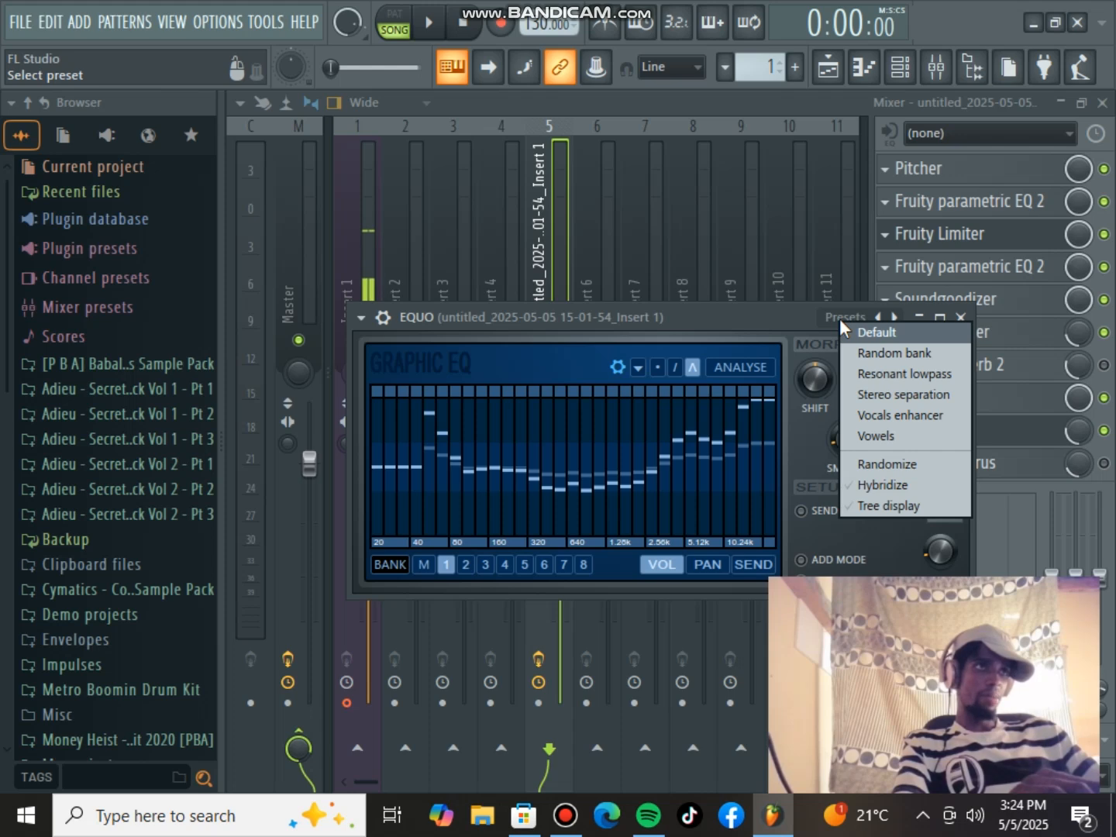
{"action": "left_click", "coordinate": [897, 418]}
{"action": "key", "text": "space"}
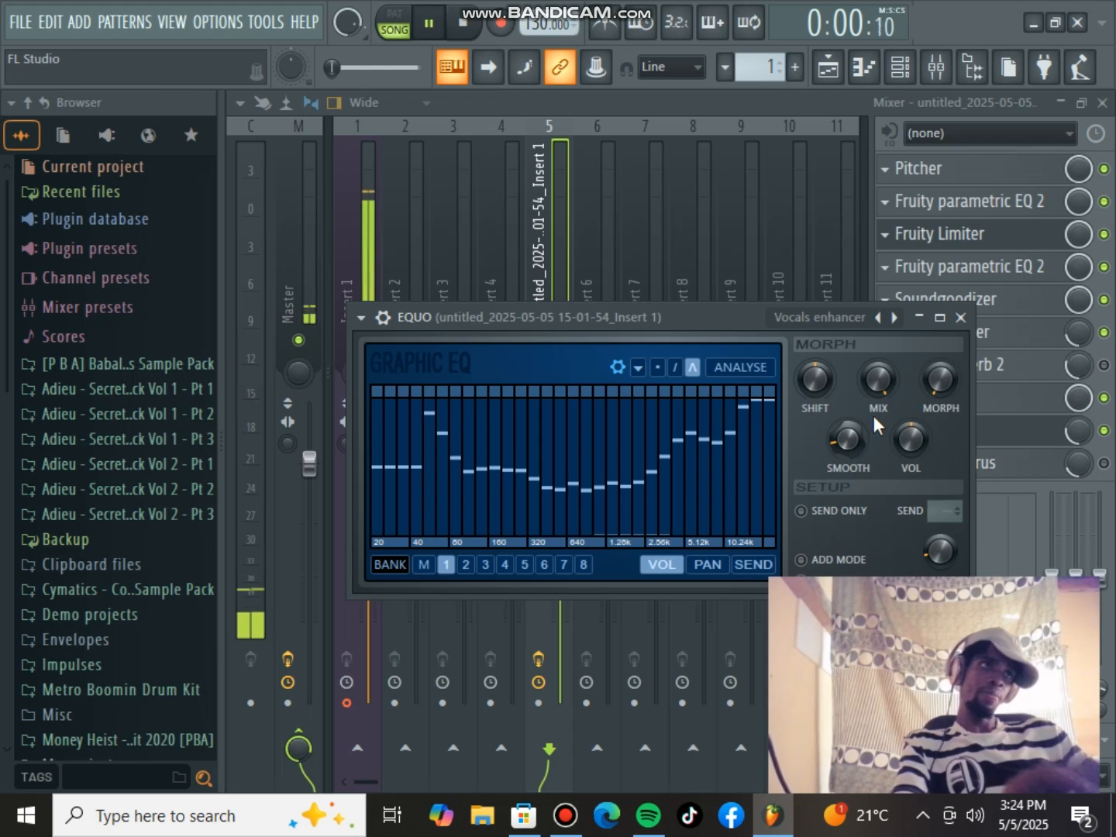
- Raise the EQUO slot's mix level to 100% and play the vocal through it with the EQUO editor open
{"action": "left_click_drag", "start_coordinate": [1075, 435], "coordinate": [1074, 368]}
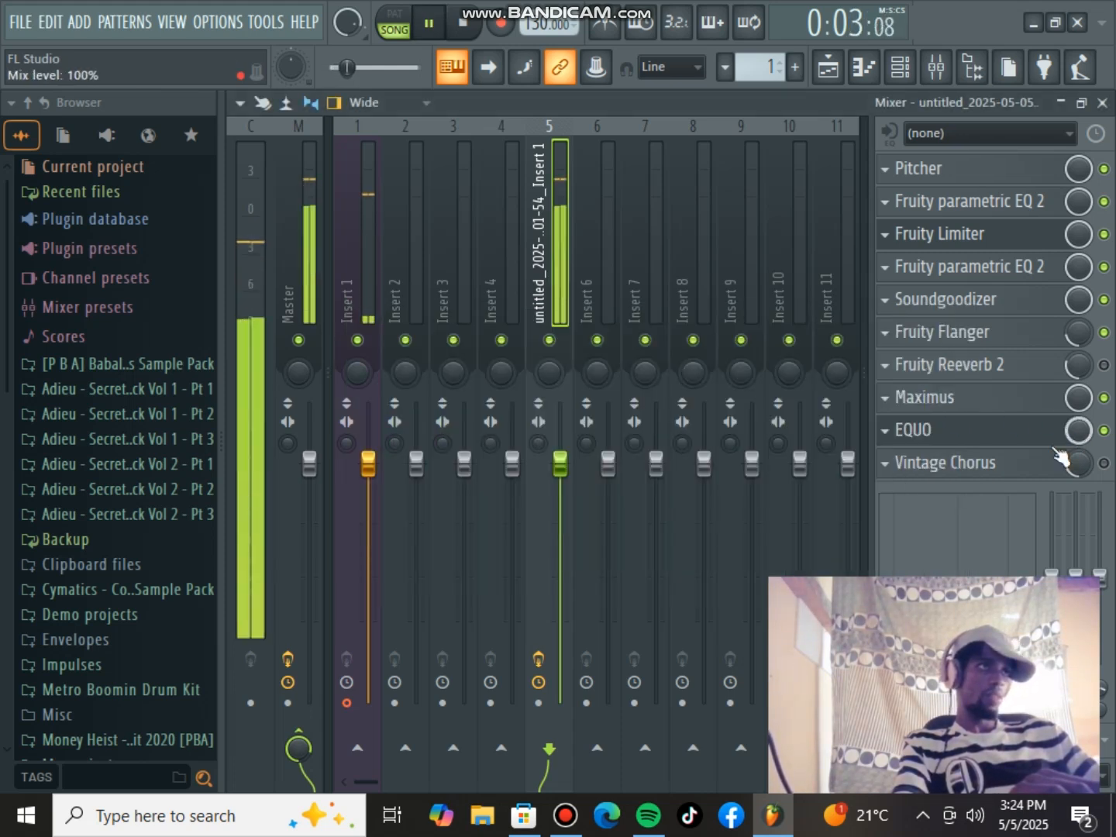
{"action": "left_click", "coordinate": [940, 441]}
{"action": "key", "text": "space"}
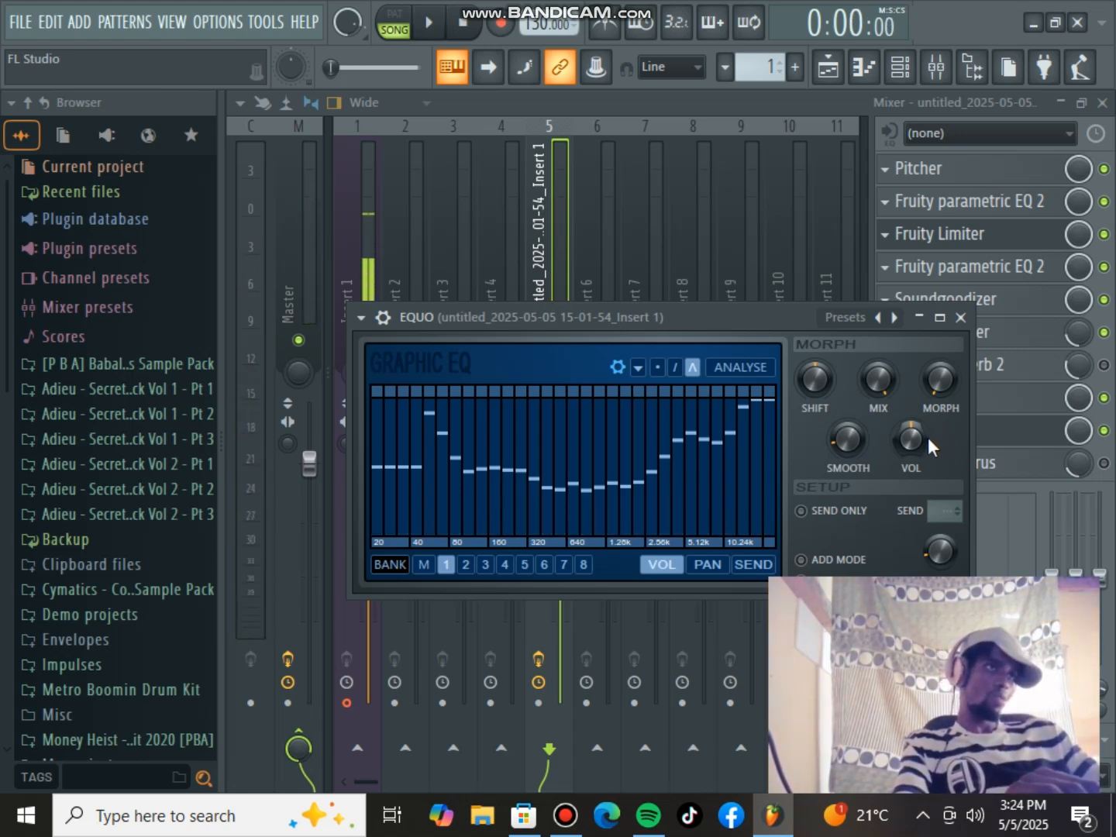
{"action": "key", "text": "space"}
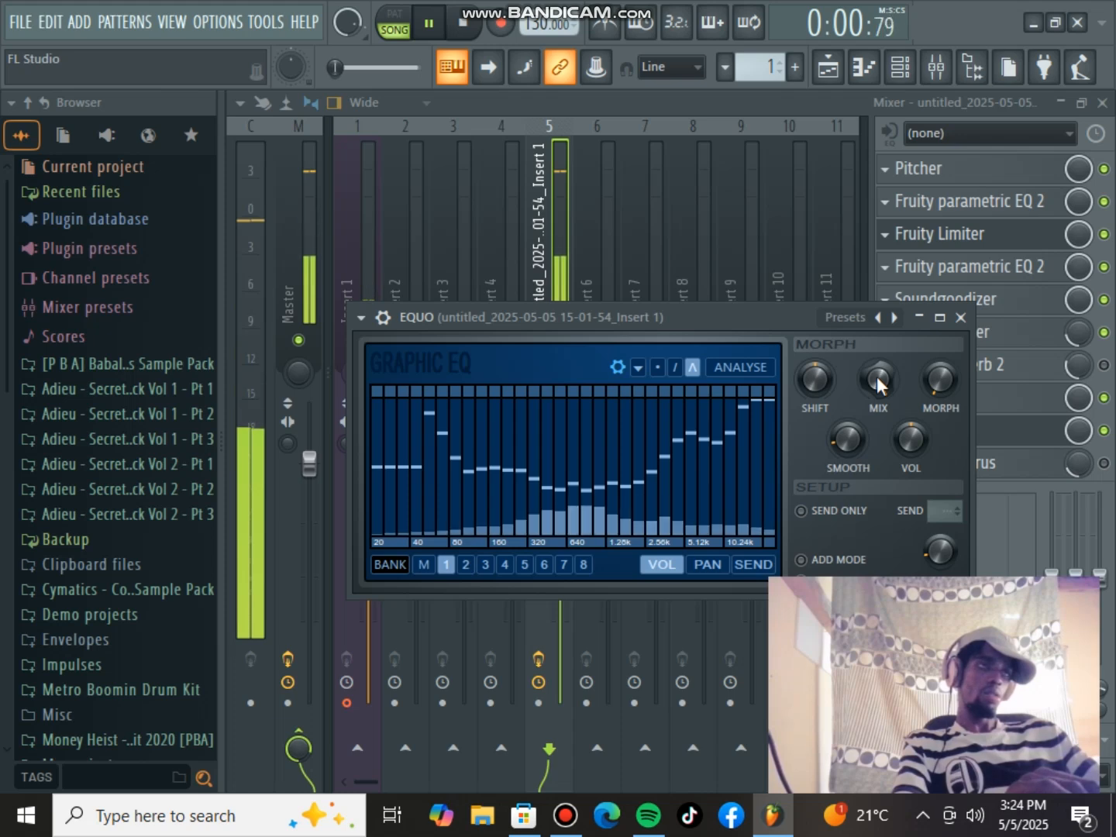
{"action": "key", "text": "space"}
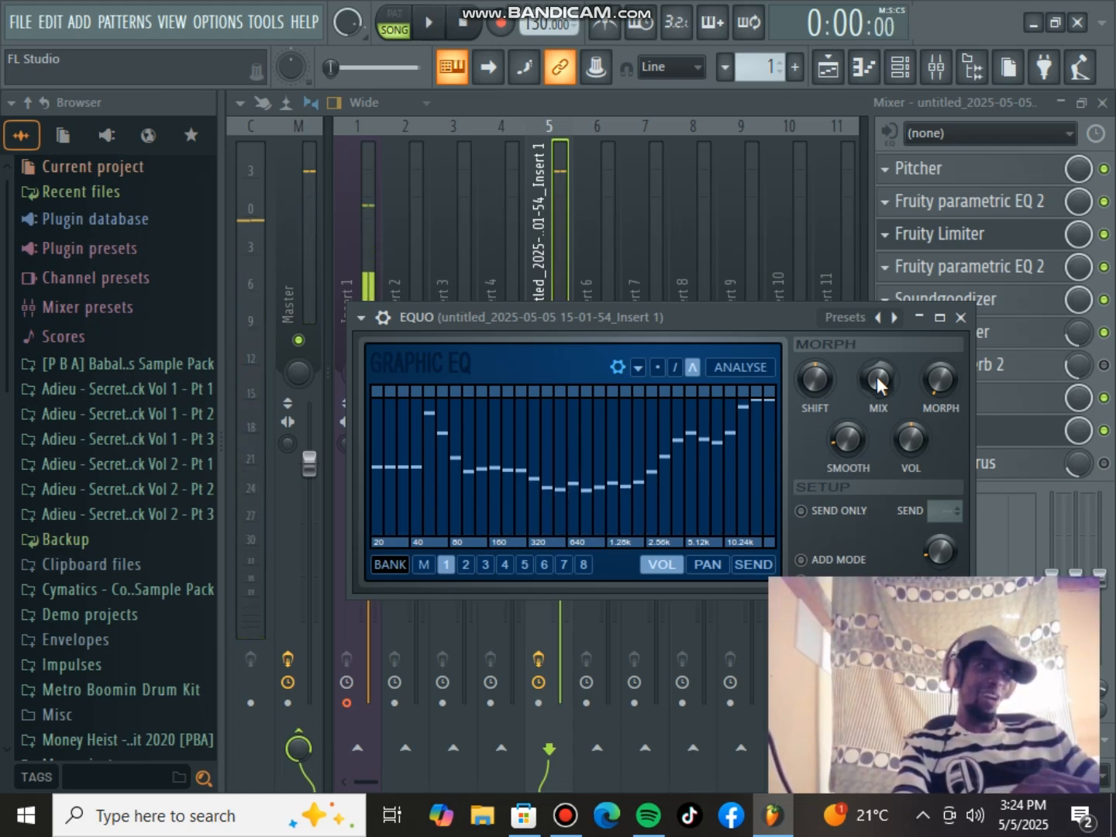
- Lower EQUO's Morph Mix knob to soften the curve, audition it, close the editor and set the EQUO slot's mix level to 30%
{"action": "mouse_move", "coordinate": [877, 379]}
{"action": "left_mouse_down"}
{"action": "mouse_move", "coordinate": [878, 410]}
{"action": "mouse_move", "coordinate": [878, 390]}
{"action": "left_mouse_up"}
{"action": "key", "text": "space"}
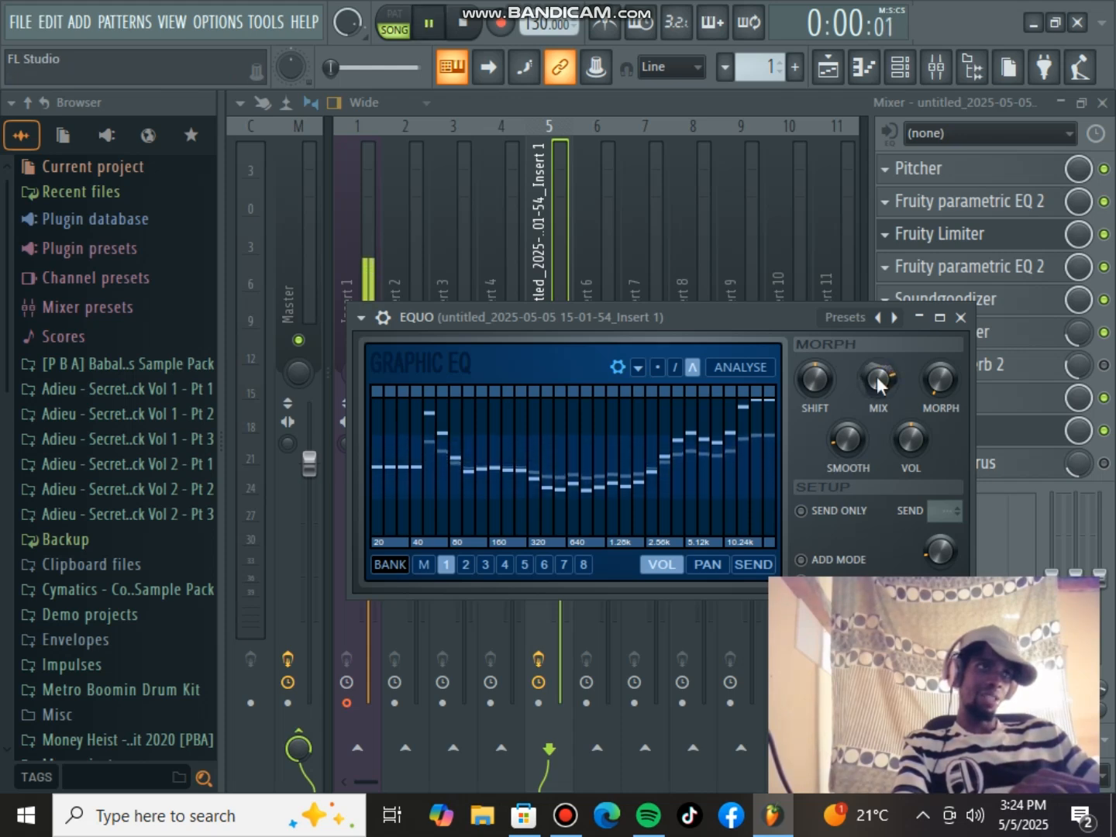
{"action": "left_click", "coordinate": [960, 317]}
{"action": "key", "text": "space"}
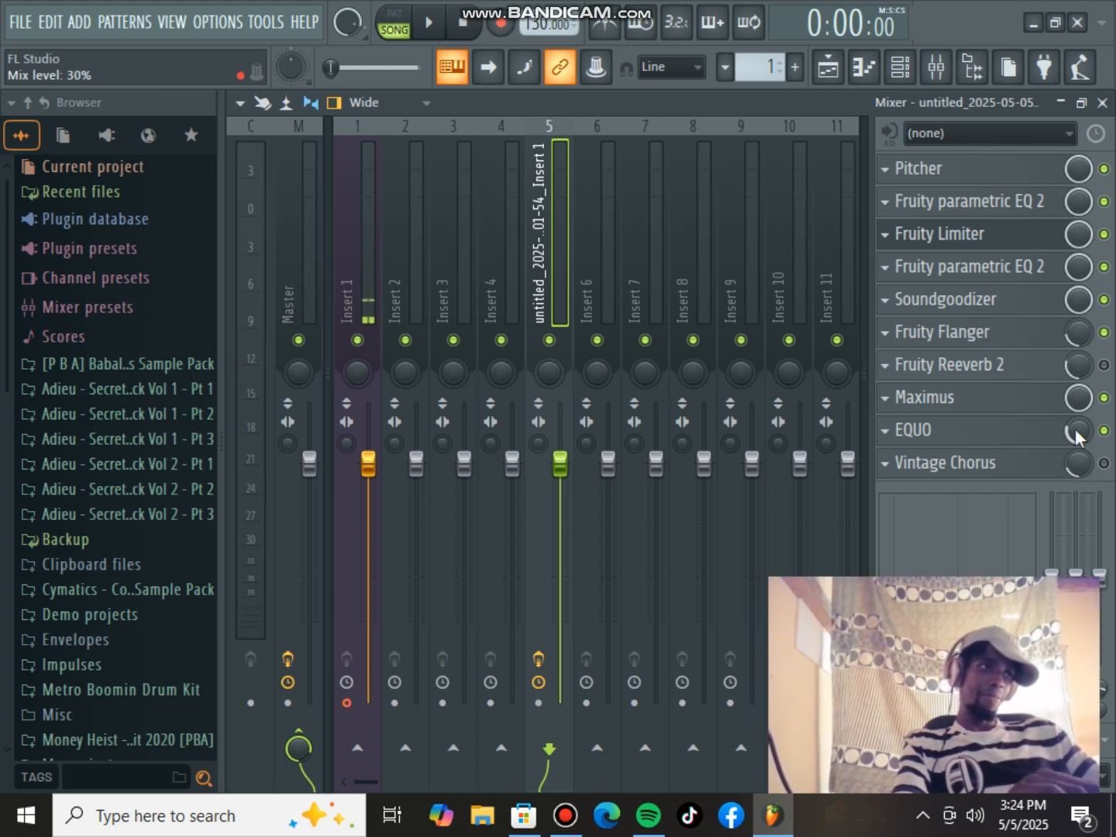
- Compare the vocal with EQUO bypassed and enabled during playback
{"action": "key", "text": "space"}
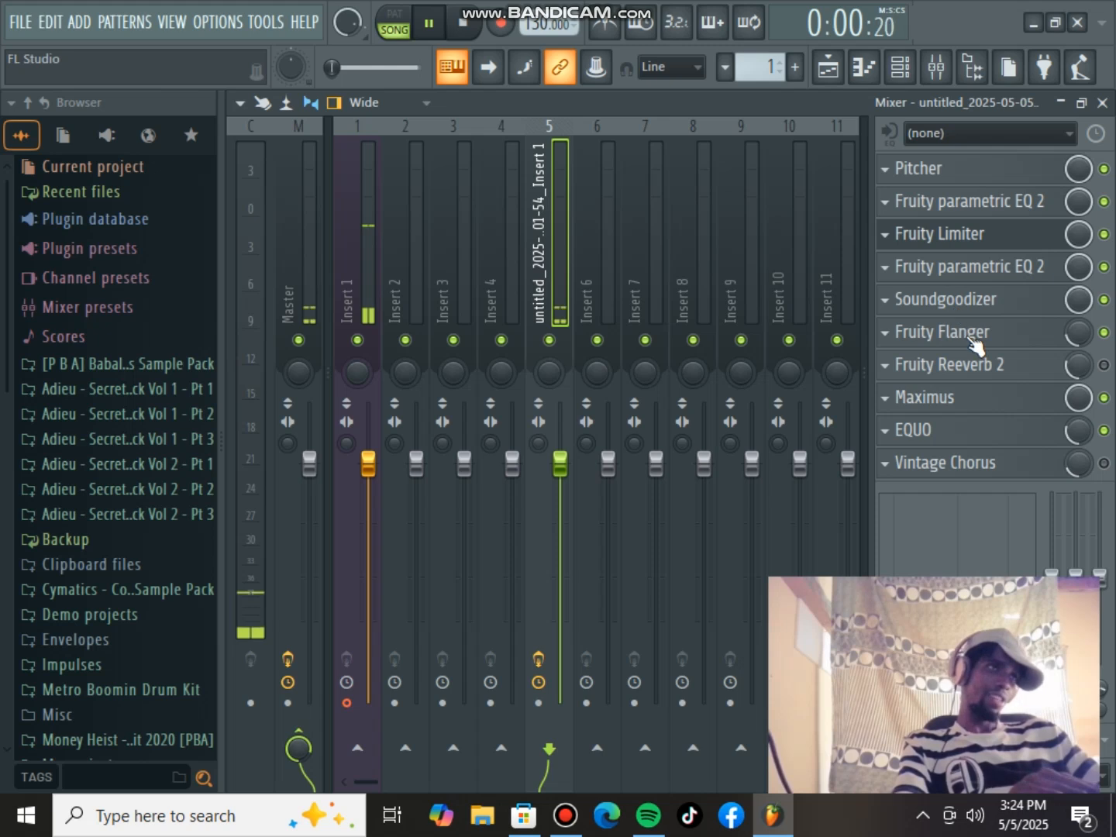
{"action": "left_click", "coordinate": [1105, 431]}
{"action": "left_click", "coordinate": [1105, 431]}
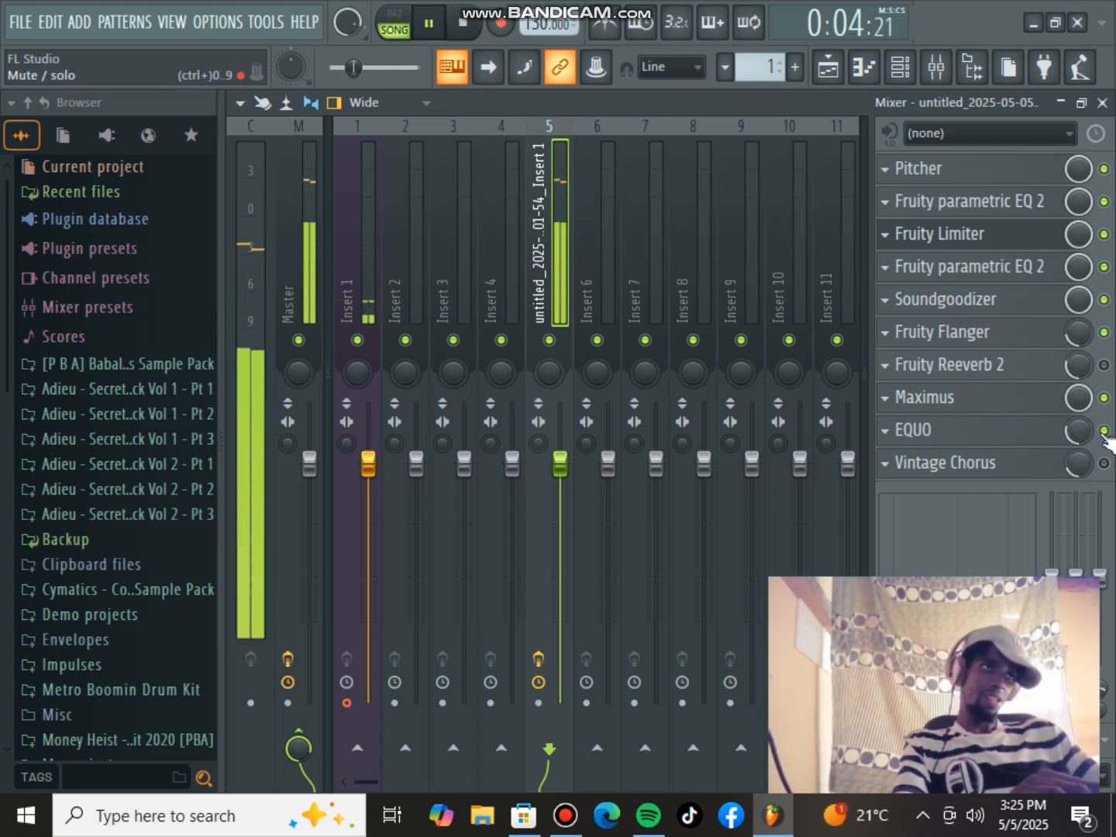
{"action": "key", "text": "space"}
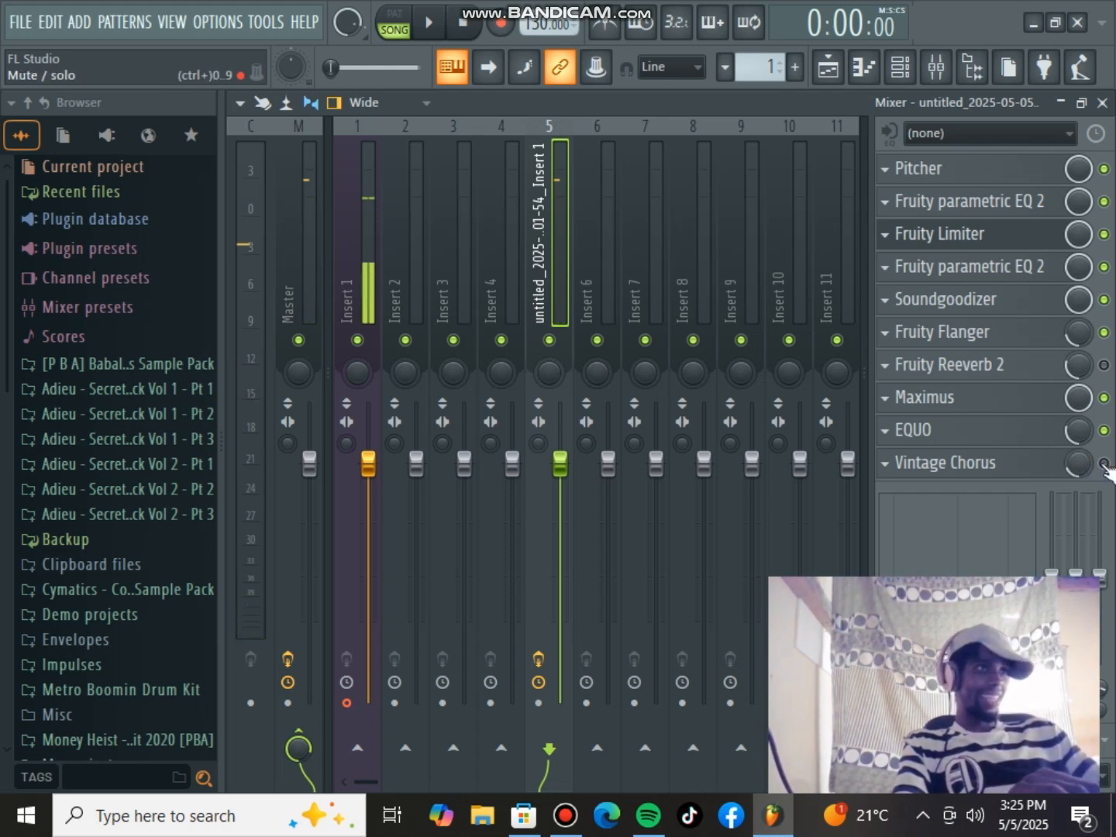
- Enable and open Vintage Chorus, raise its slot mix level to maximum and play the vocal through it
{"action": "left_click", "coordinate": [1006, 472]}
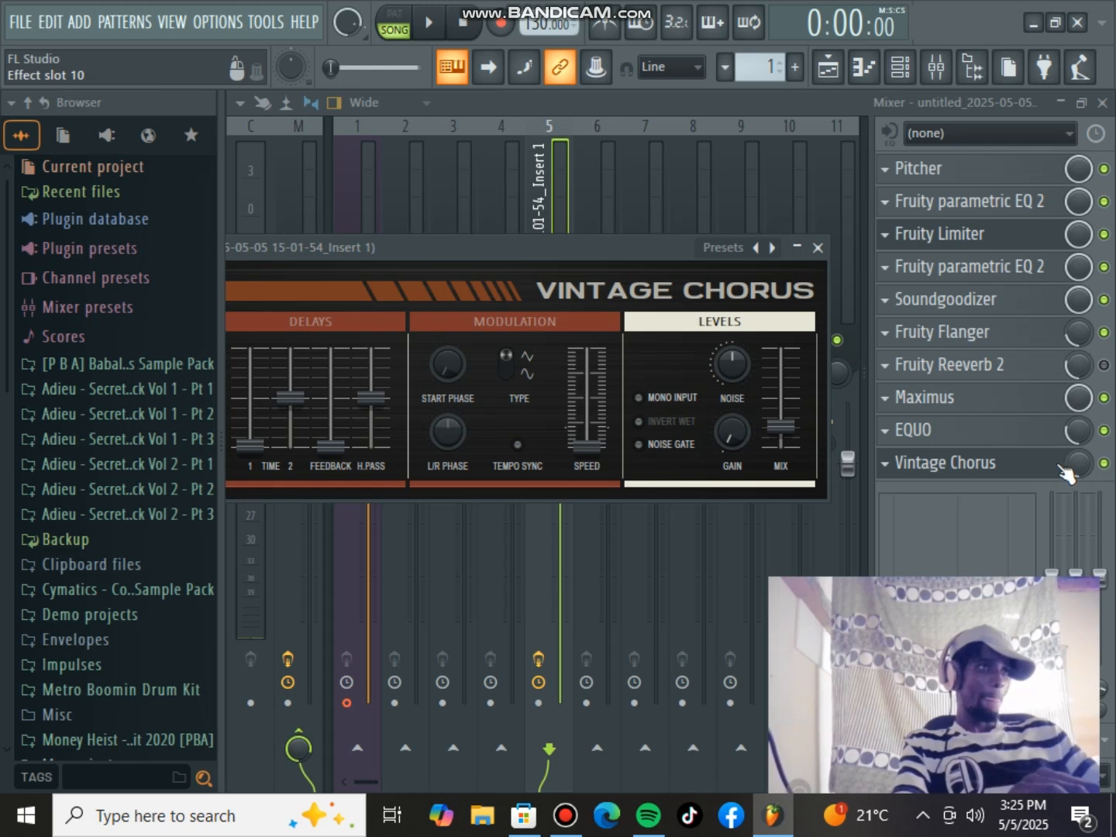
{"action": "left_click_drag", "start_coordinate": [1078, 464], "coordinate": [1078, 453]}
{"action": "key", "text": "space"}
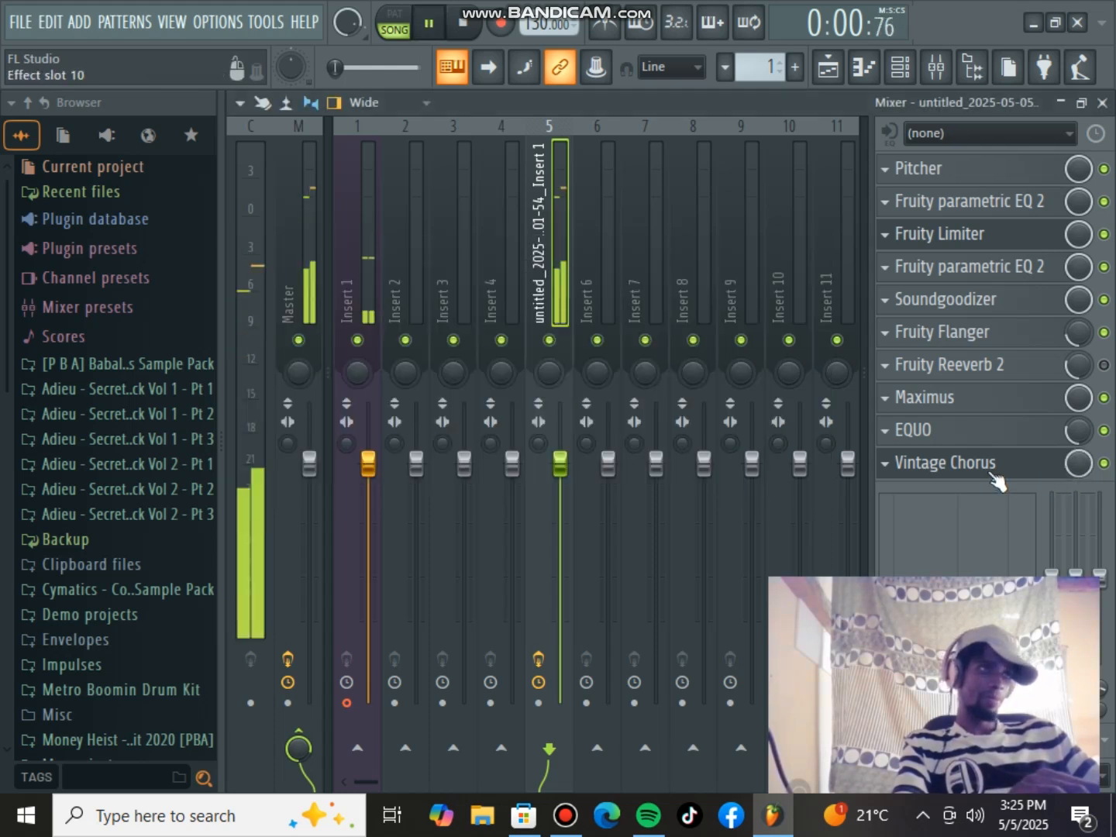